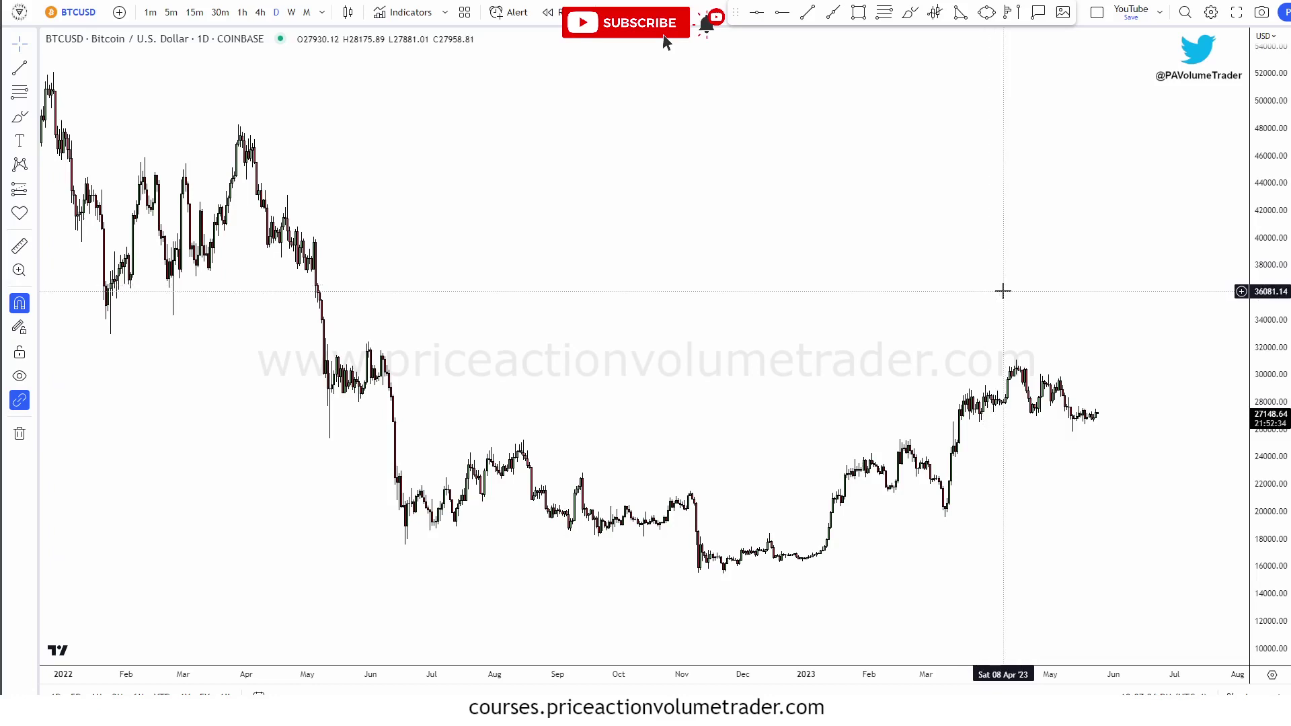
scroll(559, 220, "down", 1)
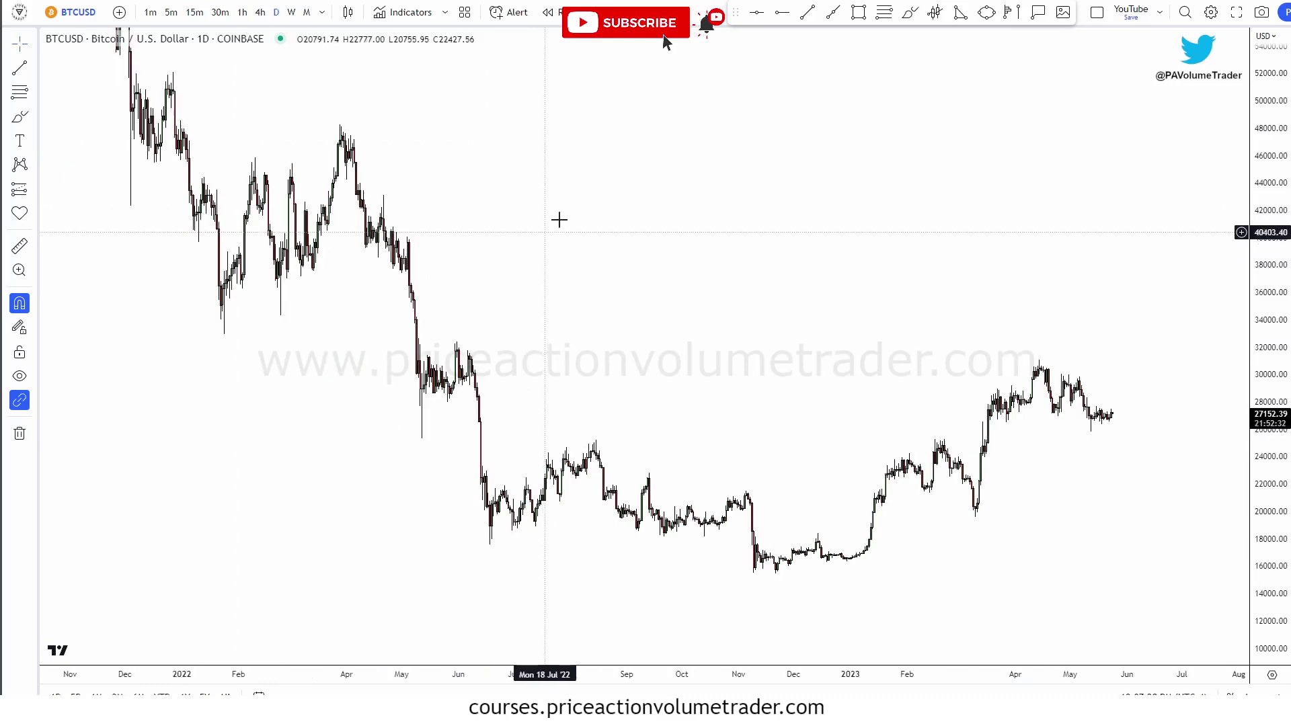
left_click_drag(553, 162, 573, 167)
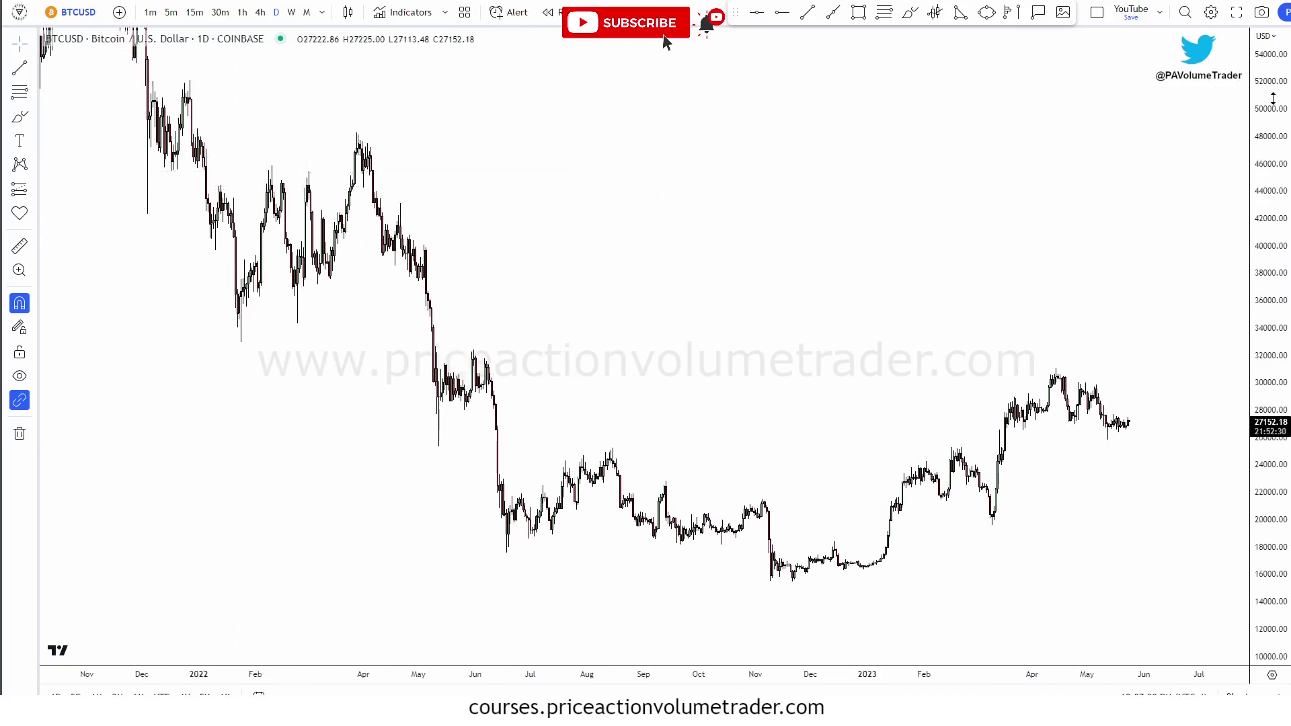
left_click_drag(1273, 99, 1271, 116)
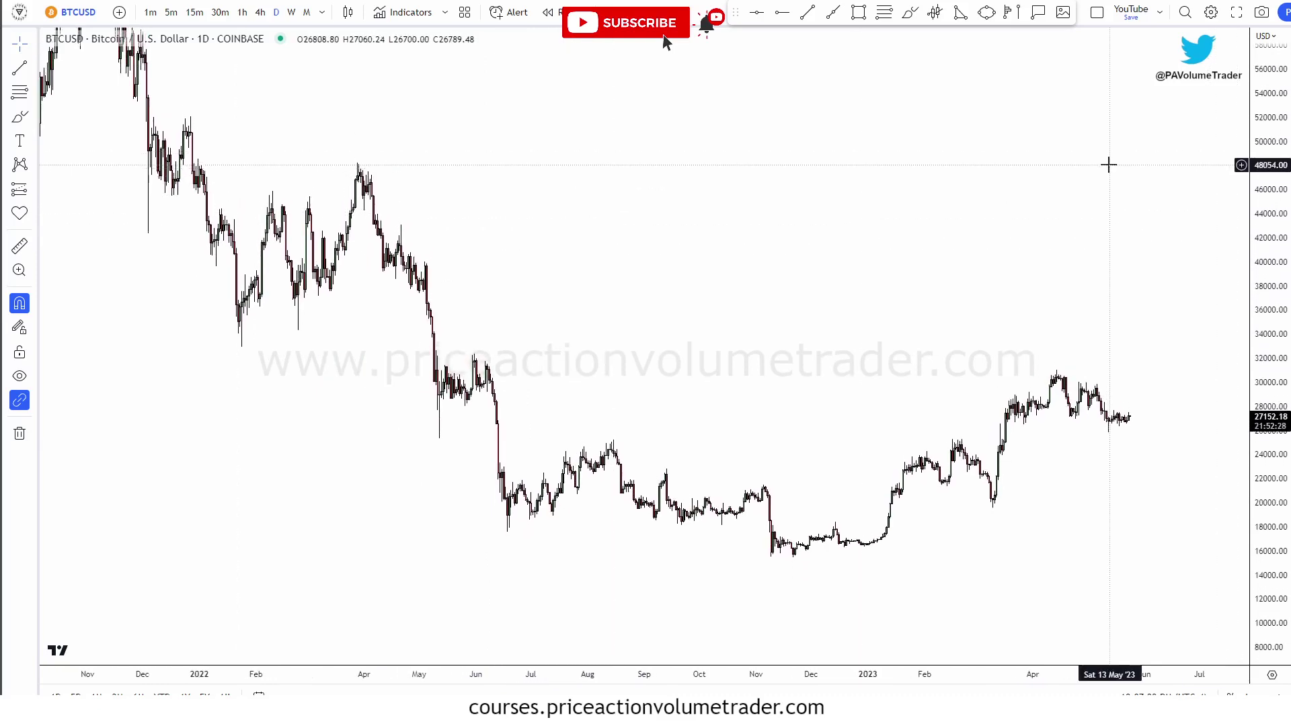
left_click_drag(1109, 164, 1086, 175)
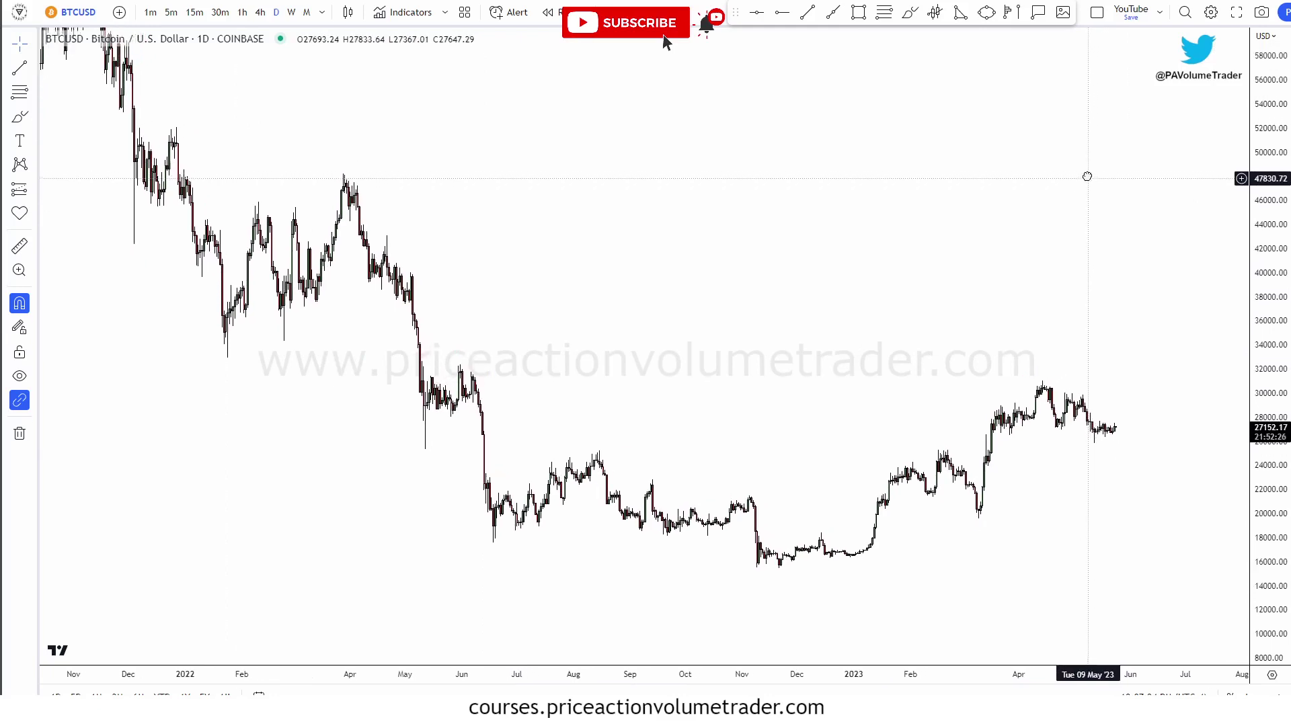
mouse_move(896, 137)
left_mouse_down()
mouse_move(885, 146)
mouse_move(902, 147)
left_mouse_up()
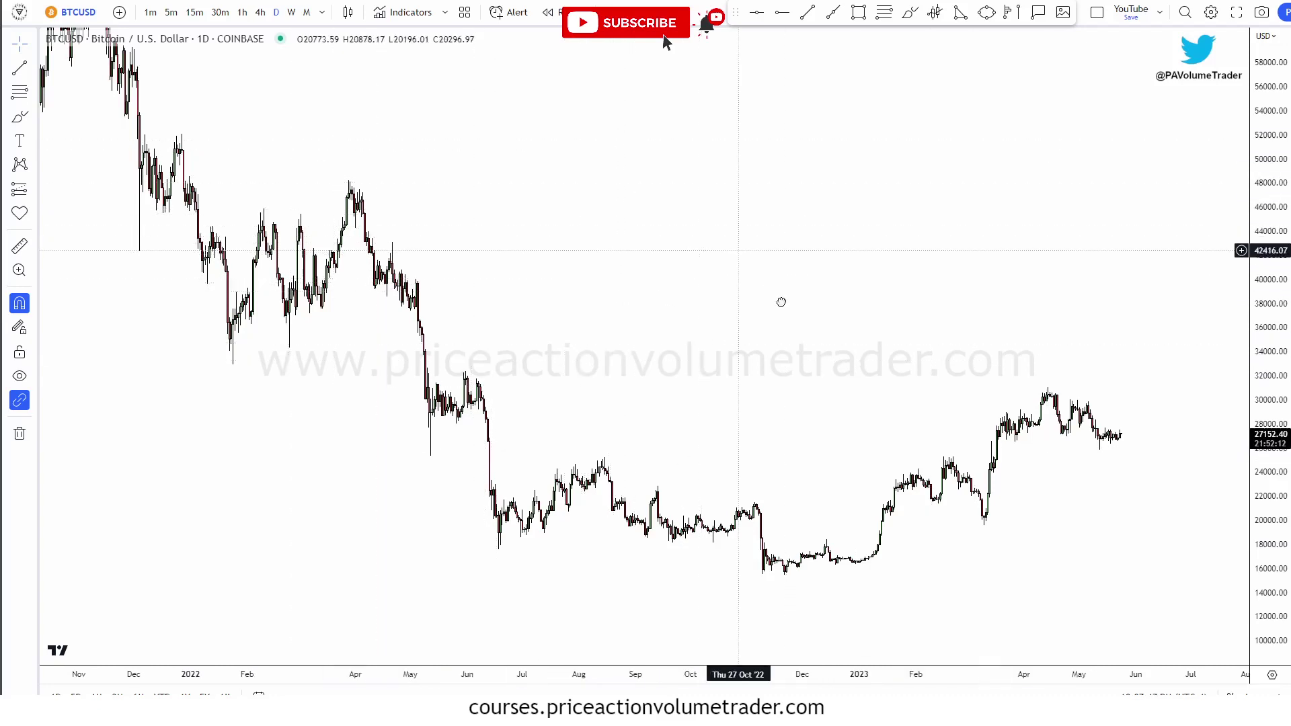
left_click_drag(781, 302, 771, 262)
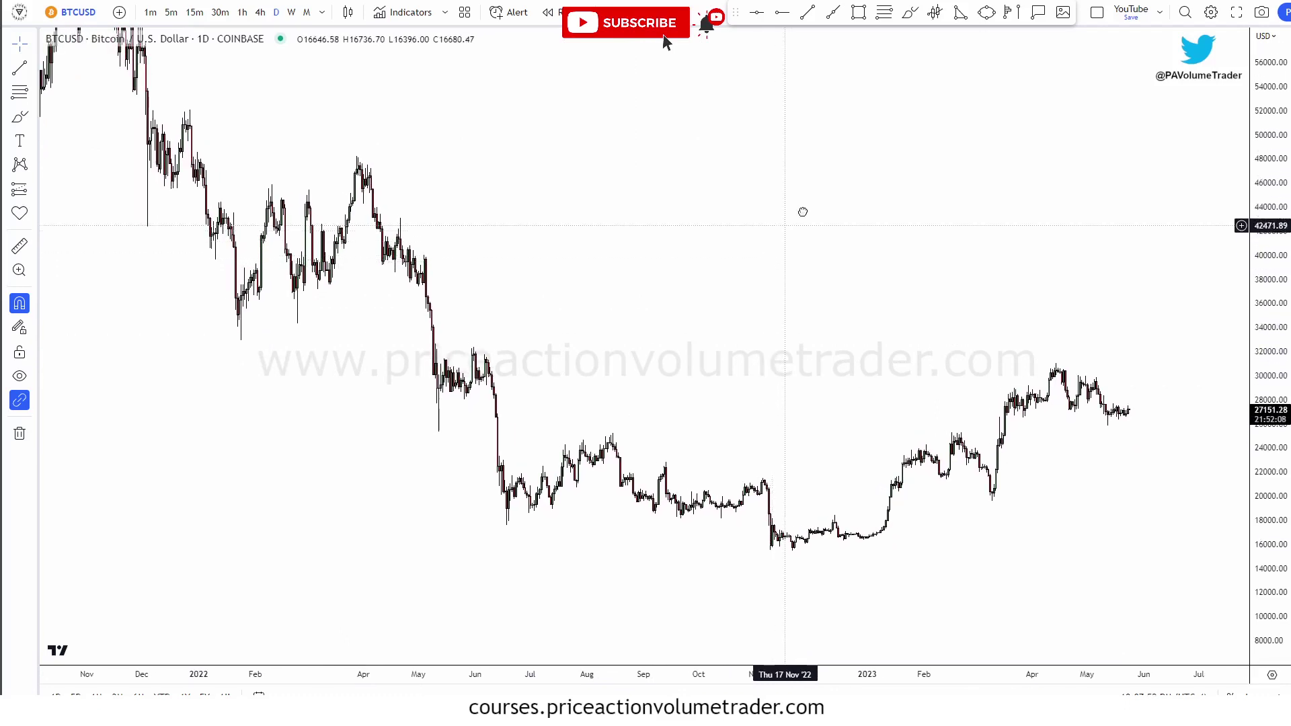
mouse_move(803, 211)
left_mouse_down()
mouse_move(872, 200)
mouse_move(814, 206)
left_mouse_up()
left_click_drag(1276, 315, 1276, 290)
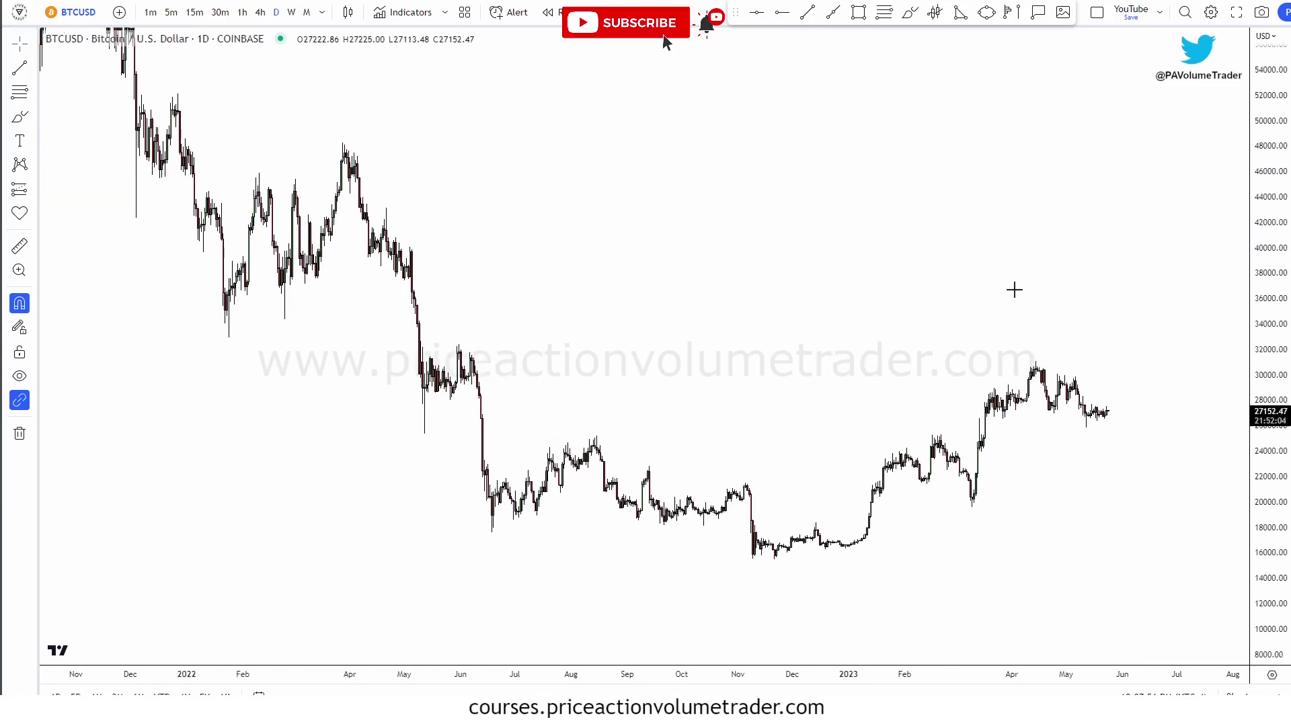
Review the technical volume profile indicators, marking Session and Auto Anchored Volume Profile with arrows and crossing out Fixed Range Volume Profile
left_click(405, 25)
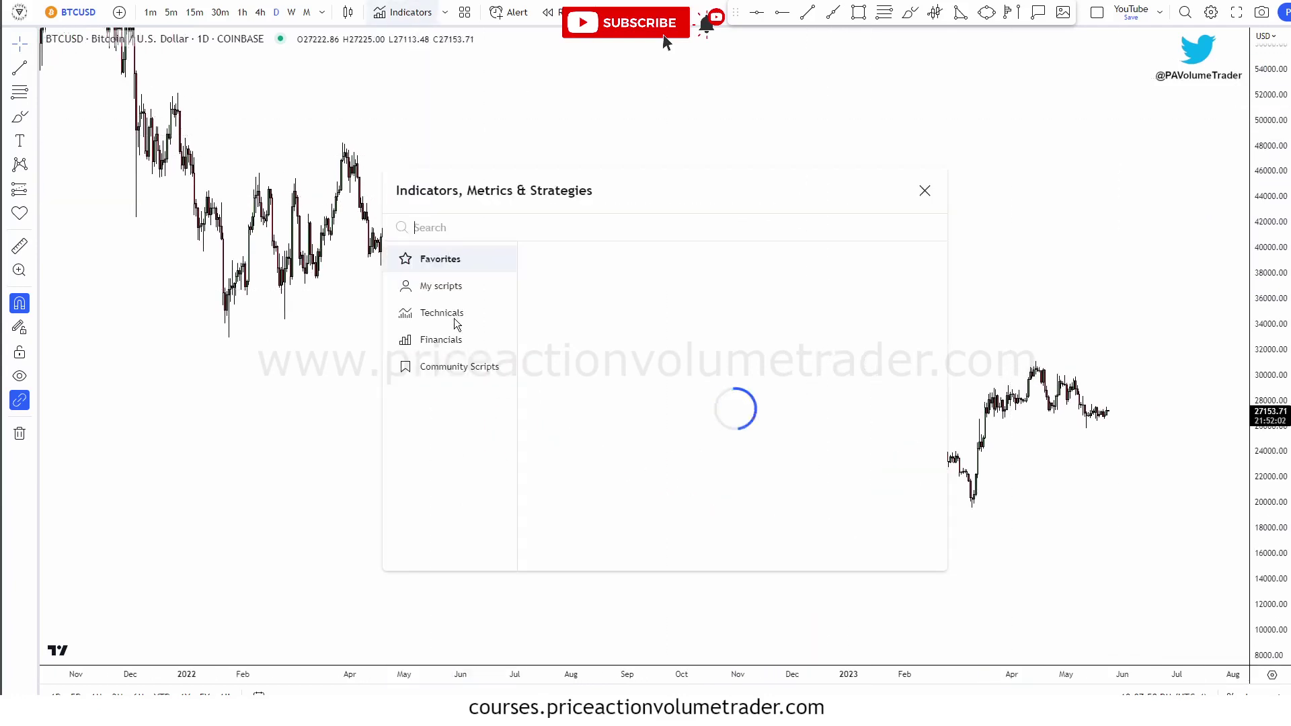
left_click(452, 315)
left_click(703, 264)
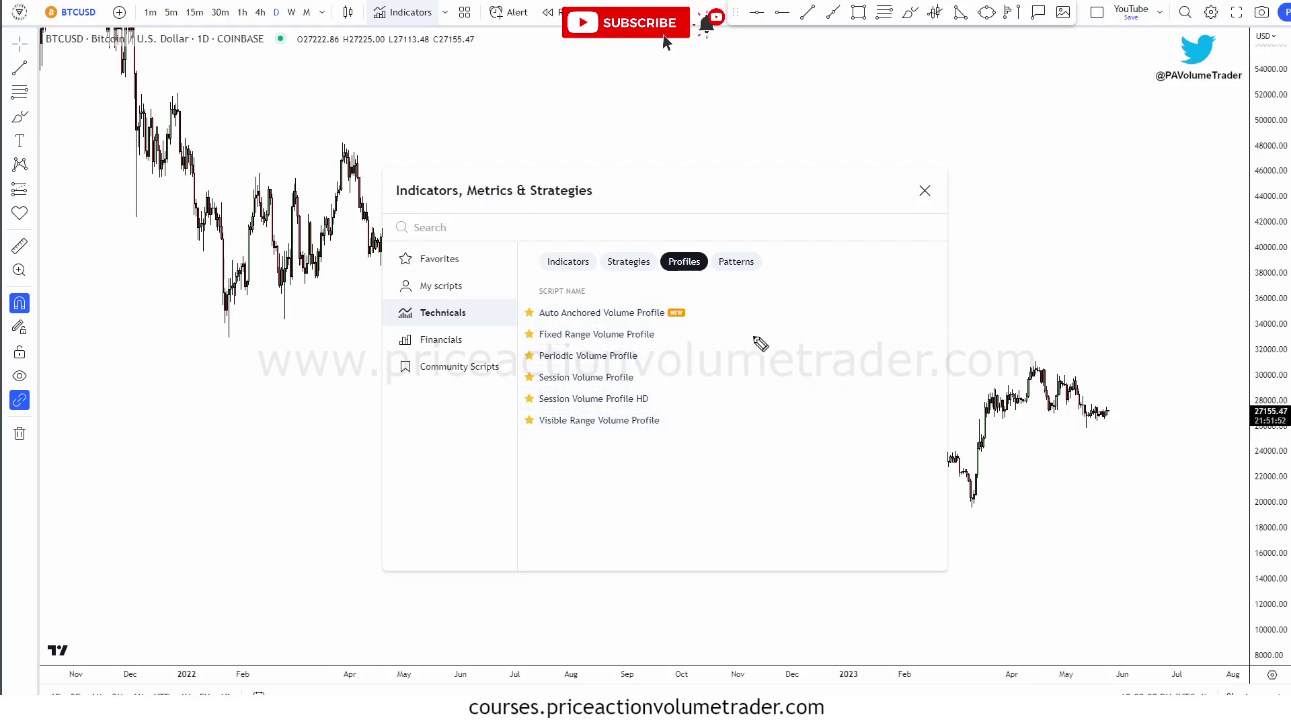
mouse_move(758, 336)
left_mouse_down()
mouse_move(635, 373)
mouse_move(662, 379)
left_mouse_up()
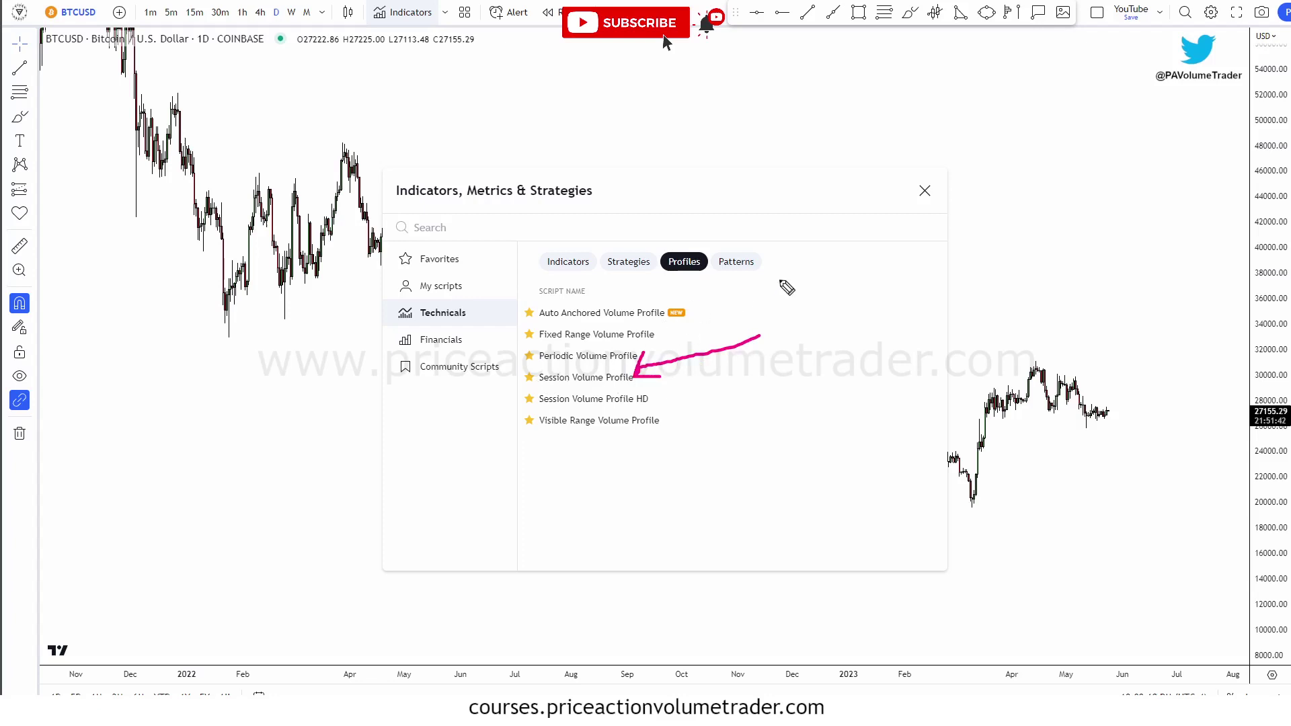
left_click_drag(792, 273, 689, 312)
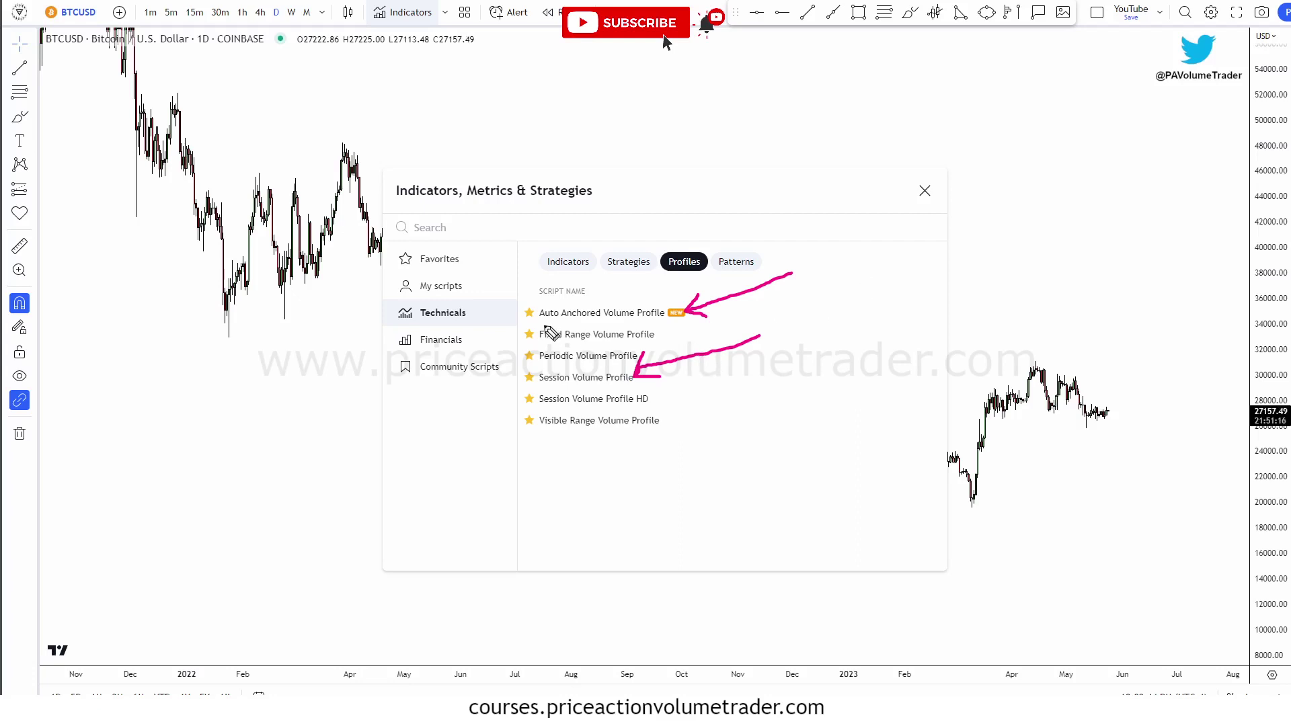
mouse_move(529, 317)
left_mouse_down()
mouse_move(621, 348)
mouse_move(639, 330)
left_mouse_up()
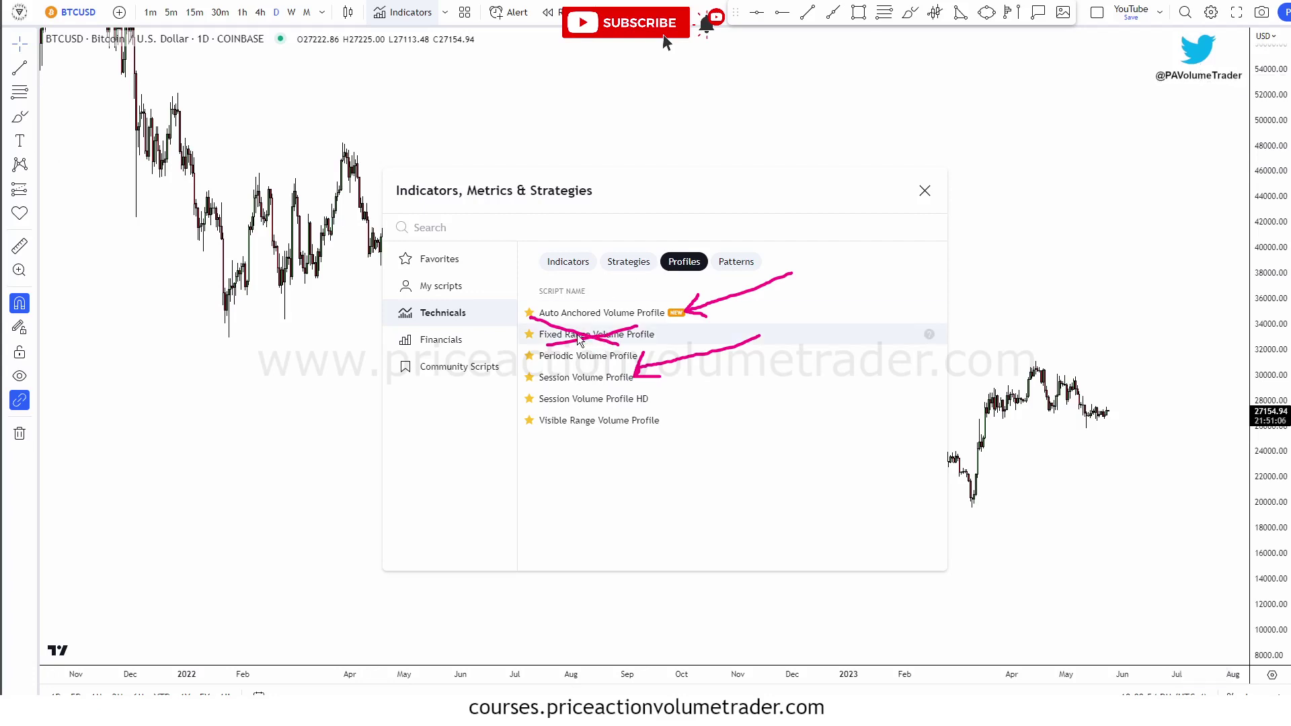
left_click(926, 192)
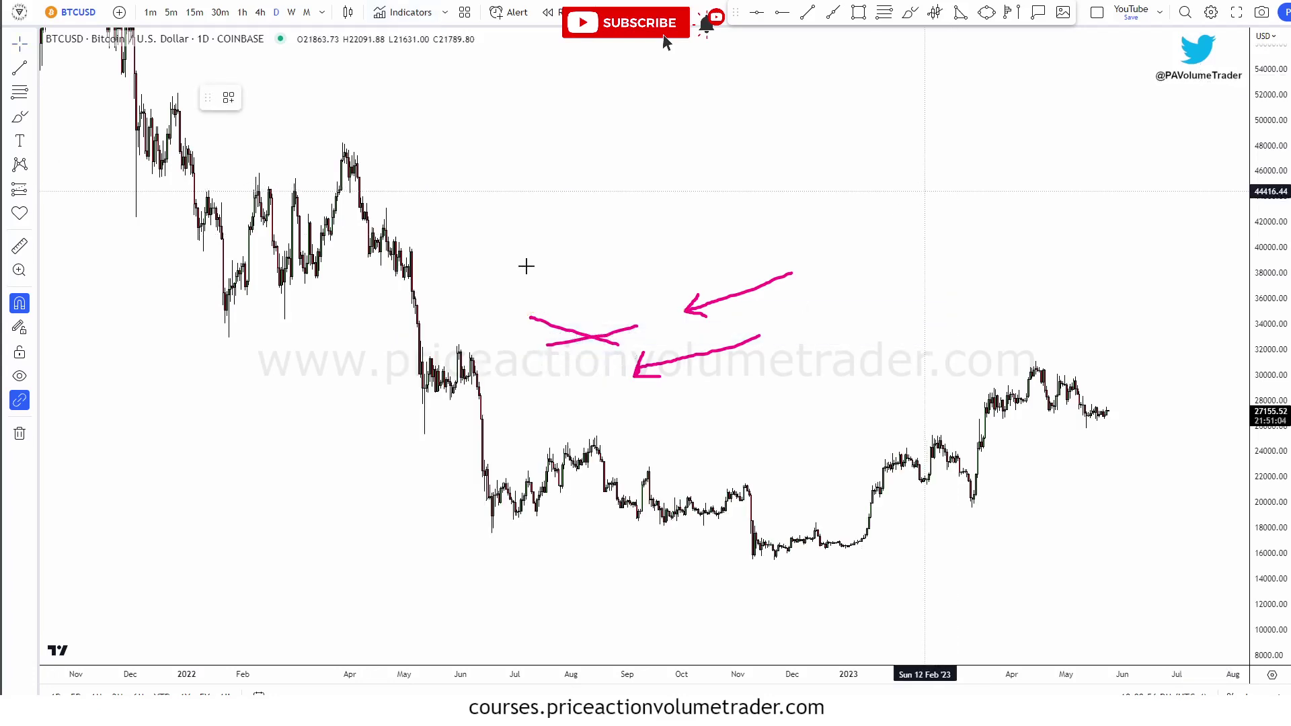
Draw a Fixed Range Volume Profile on the BTCUSD daily chart from 22 Jan 2022 to 24 May 2023
key("alt+t")
left_click_drag(225, 288, 318, 272)
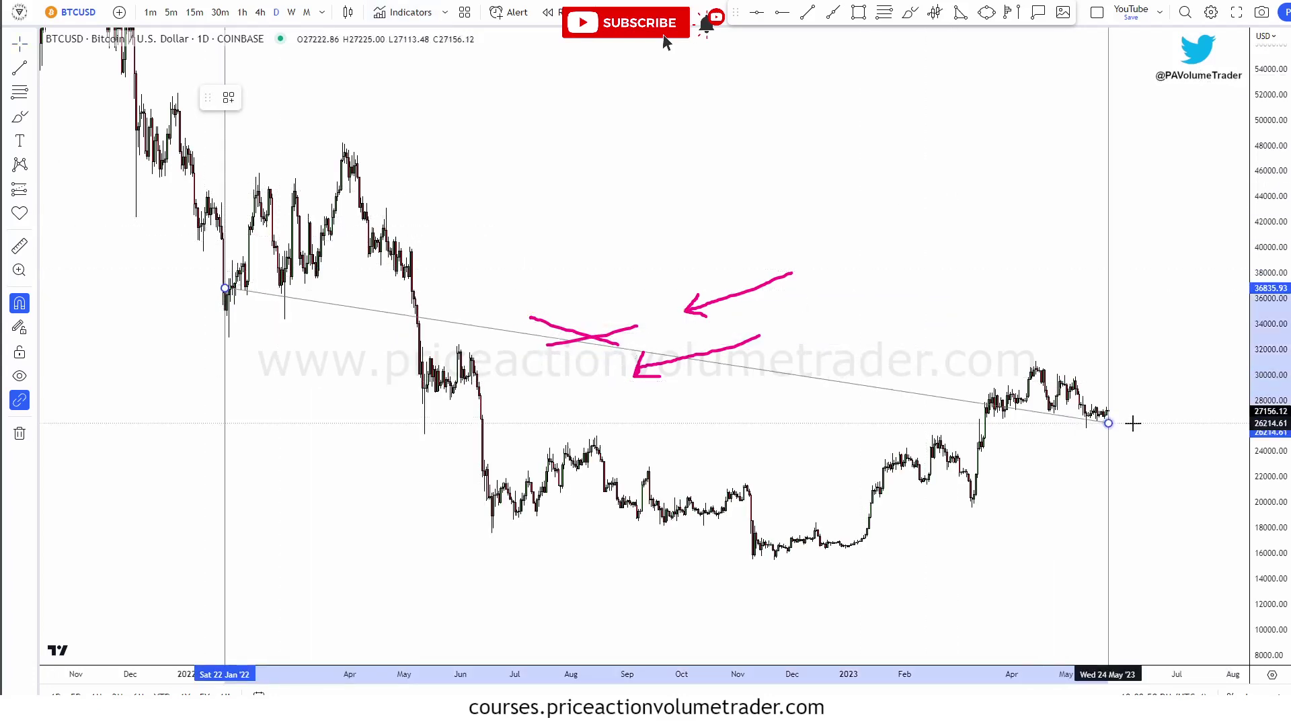
left_click(1109, 424)
left_click(562, 156)
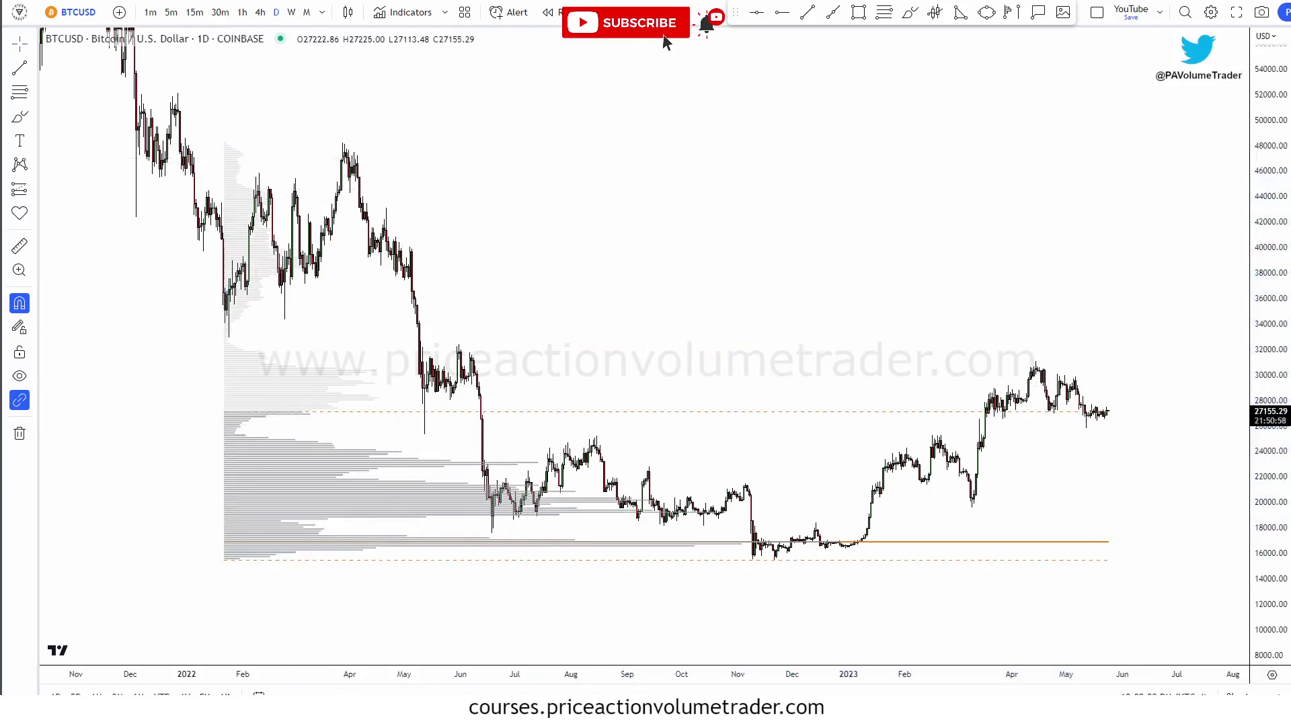
Show the watchlist, switch the chart to ETHUSD, and examine how the fixed range volume profile appears there
left_click(1289, 43)
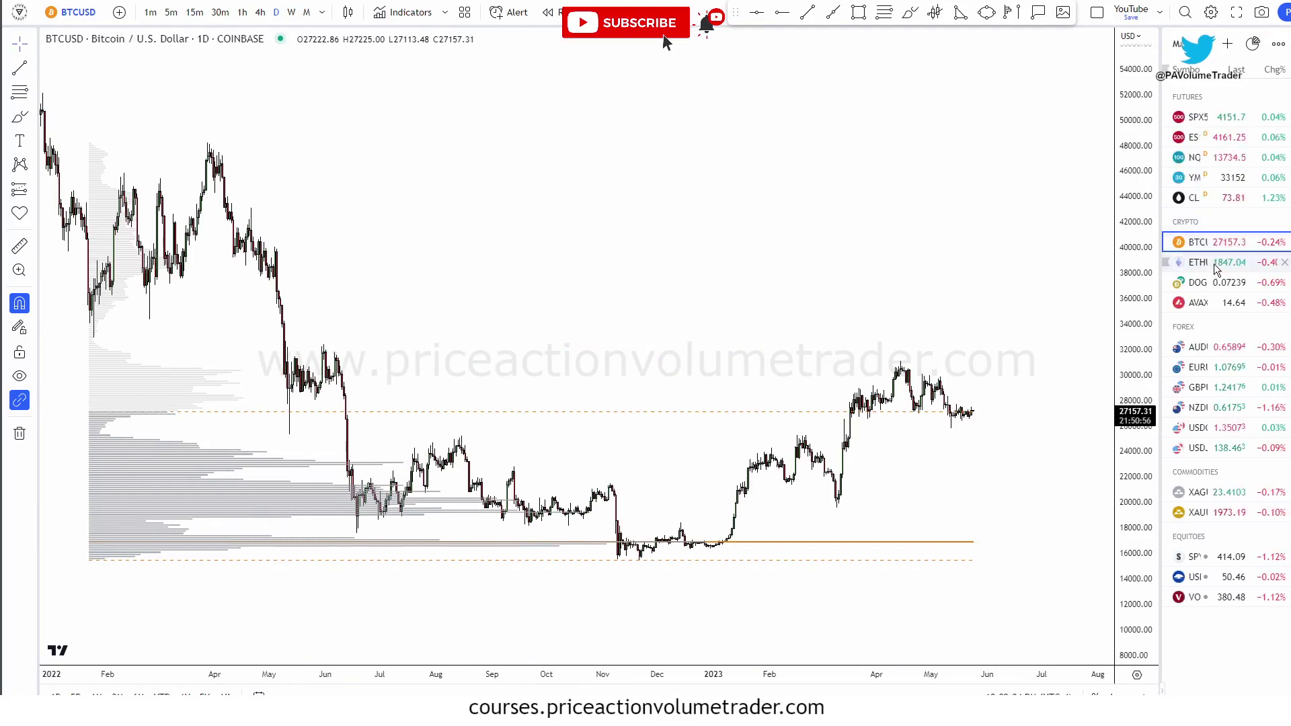
left_click(1215, 264)
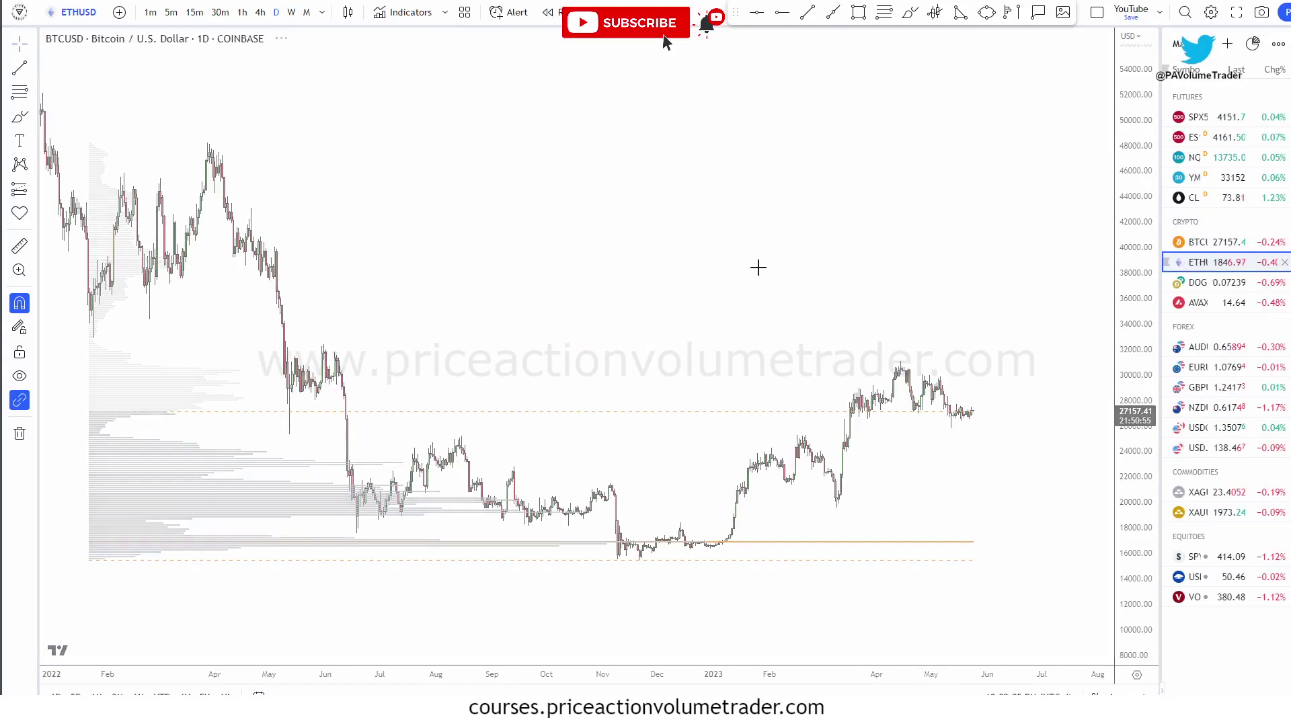
scroll(905, 236, "down", 3)
left_click_drag(1133, 259, 1134, 661)
left_click_drag(829, 330, 800, 379)
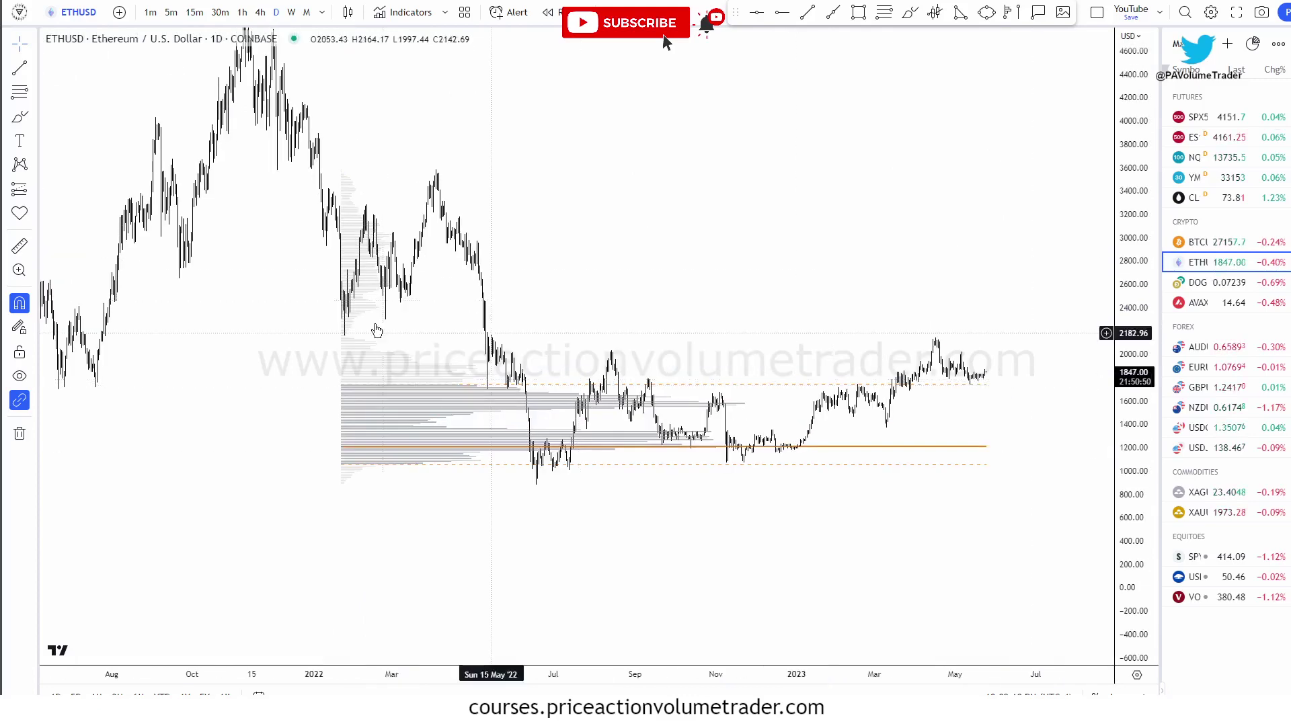
scroll(739, 261, "up", 3)
left_click_drag(697, 248, 801, 283)
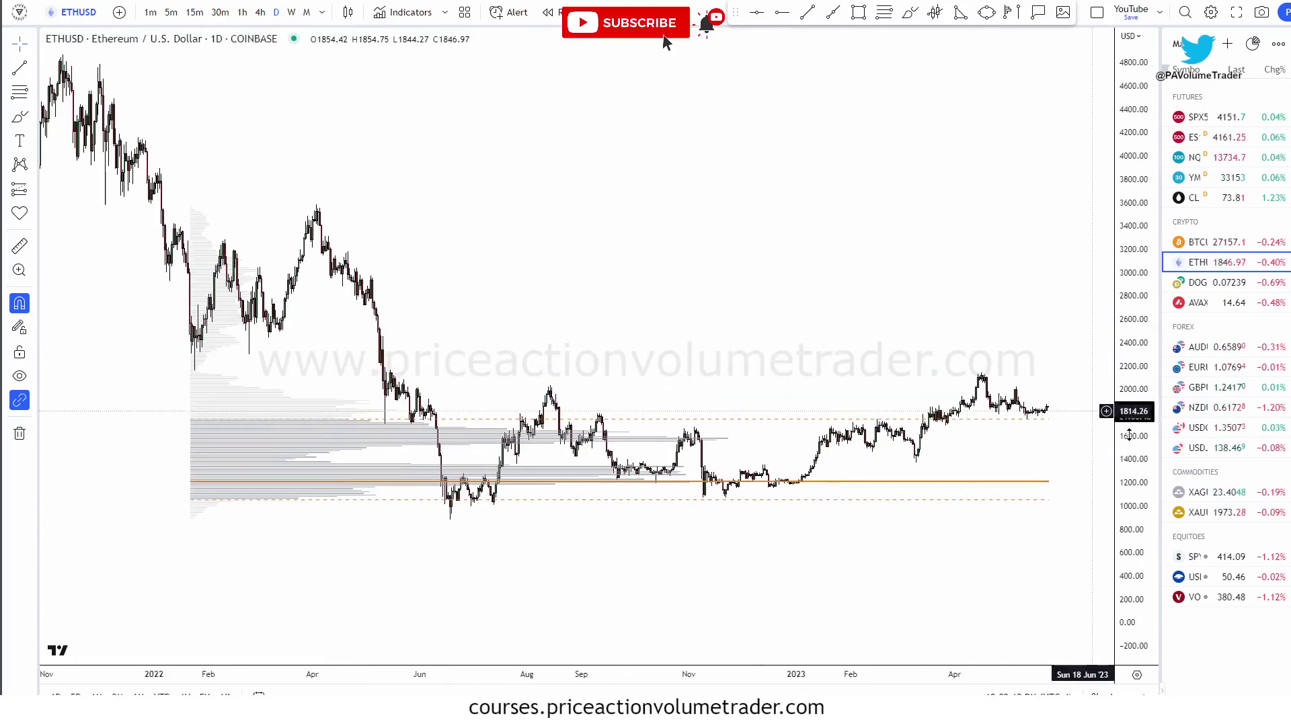
left_click_drag(1128, 434, 1129, 379)
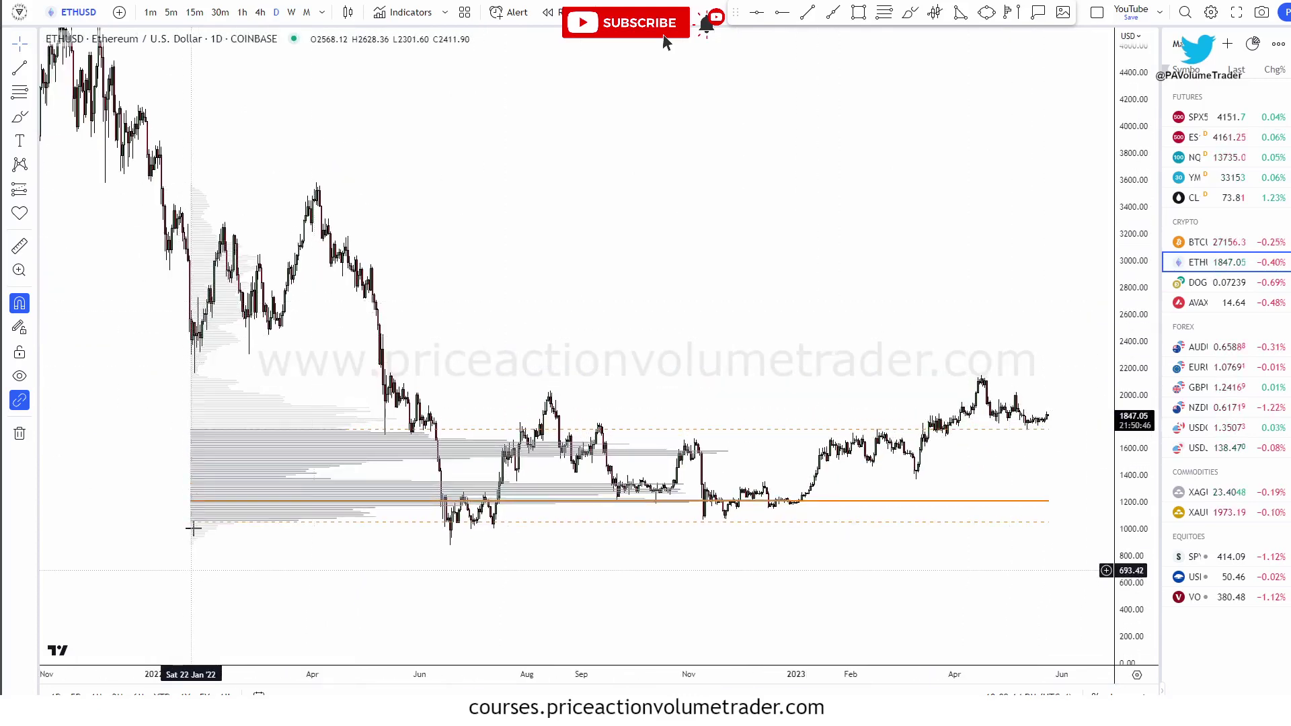
Switch the chart to AUDUSD and examine the fixed range volume profile on that pair
left_click(1187, 348)
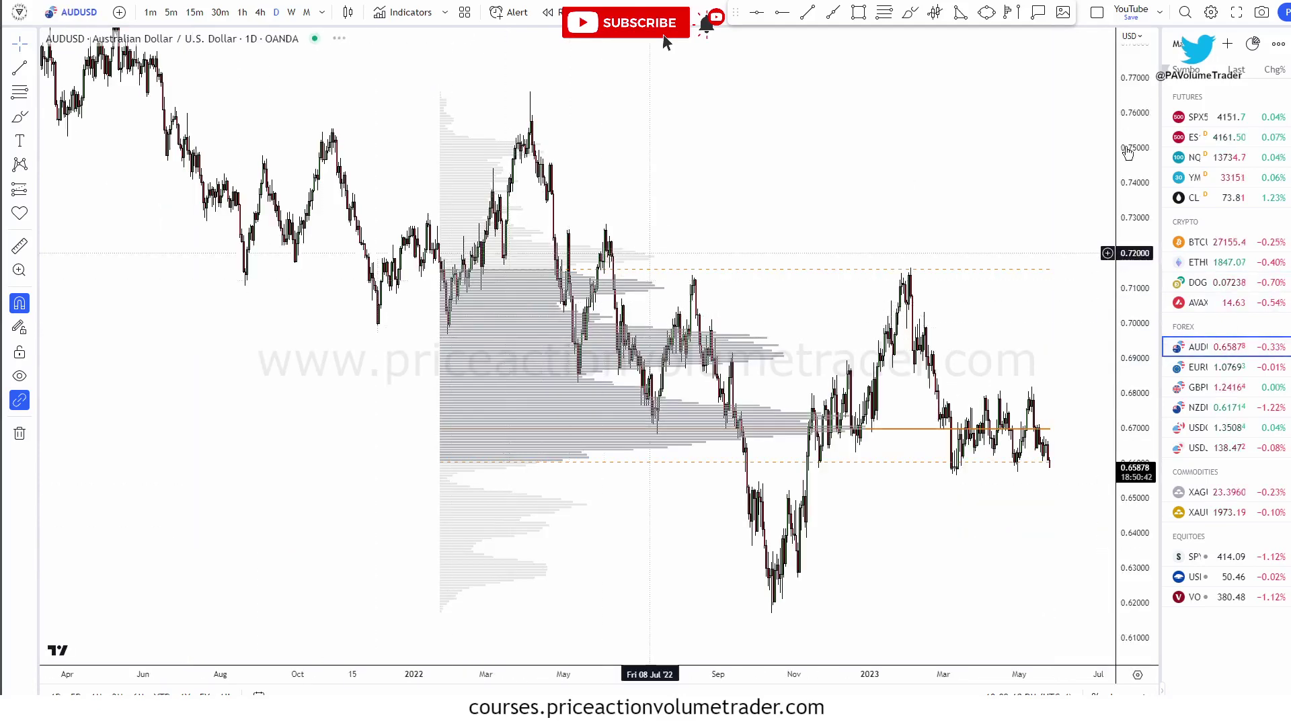
left_click_drag(1127, 101, 1141, 270)
left_click_drag(1022, 223, 986, 207)
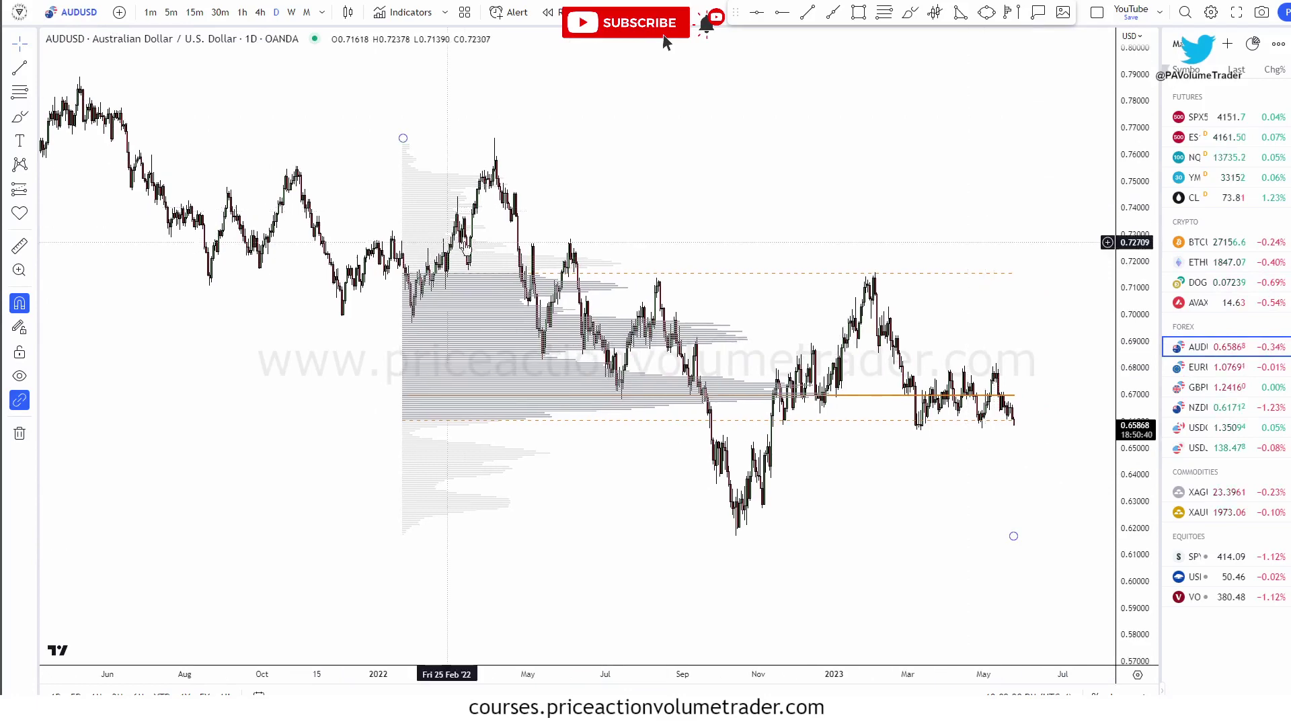
scroll(836, 170, "down", 1)
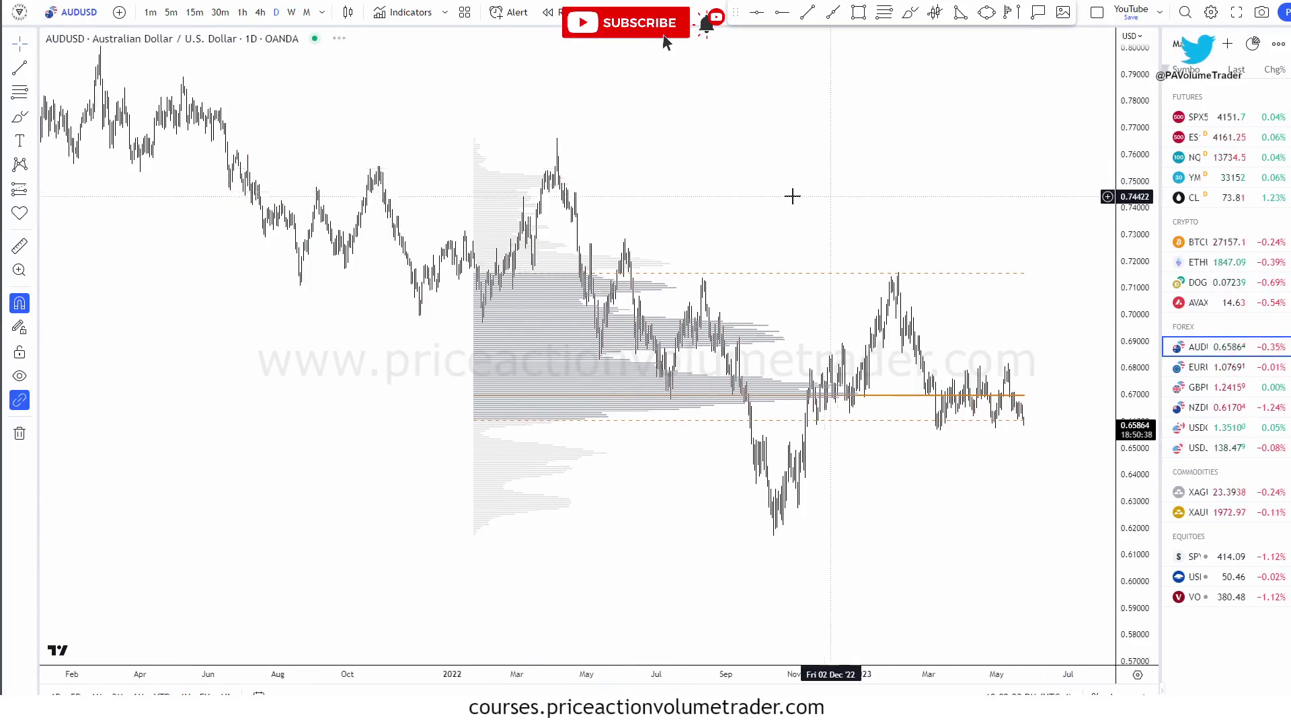
scroll(793, 196, "up", 1)
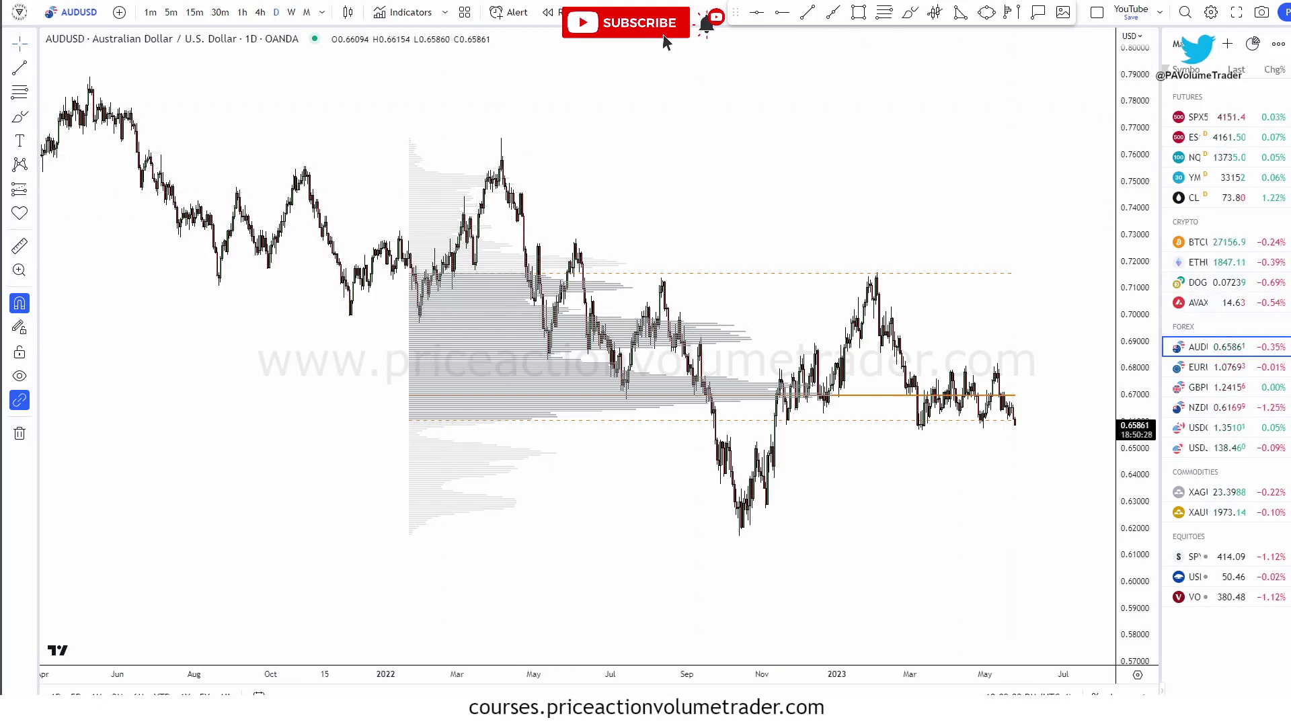
Return to the BTCUSD chart, delete the fixed range volume profile, and hide the watchlist
left_click(1205, 241)
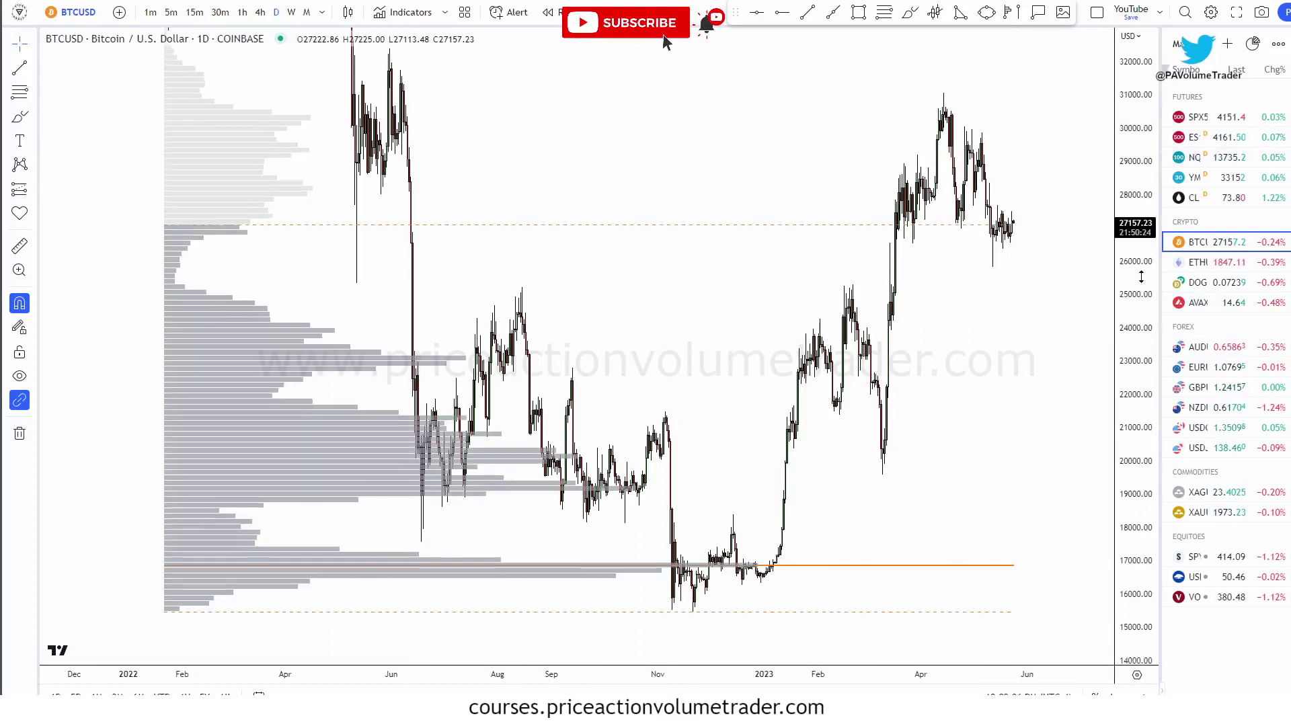
left_click(222, 215)
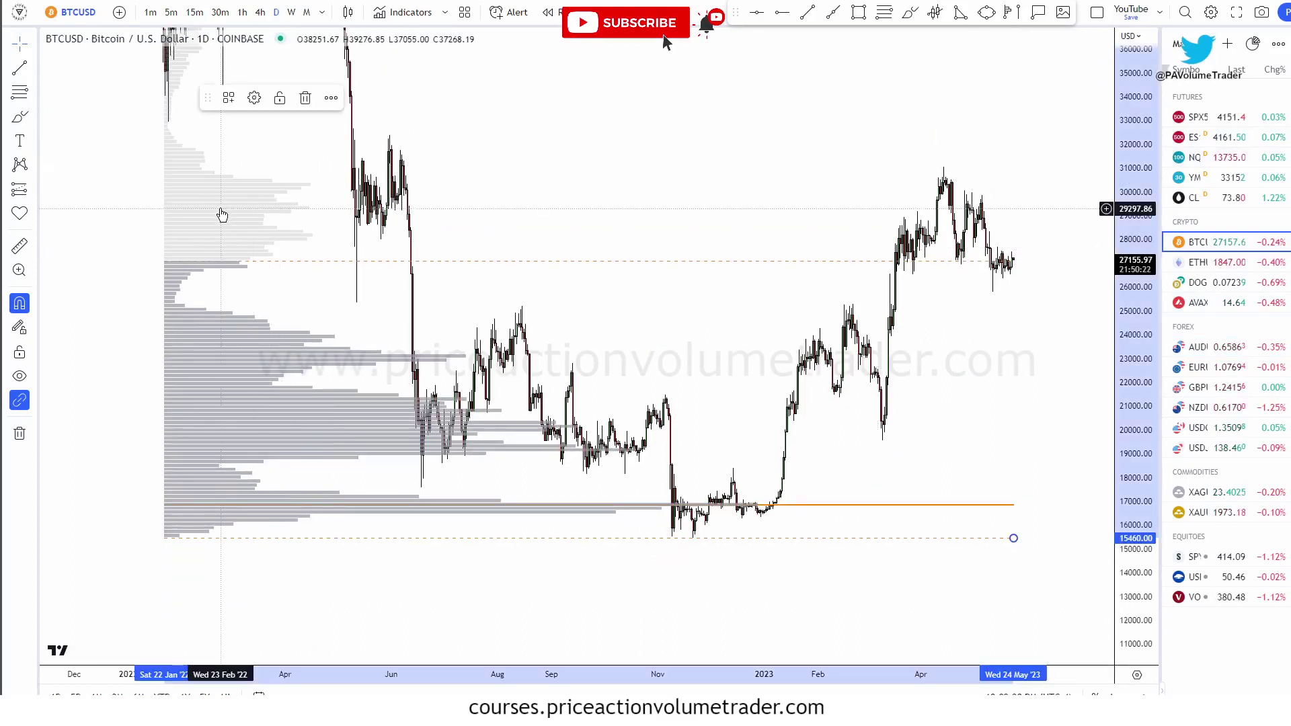
key("Delete")
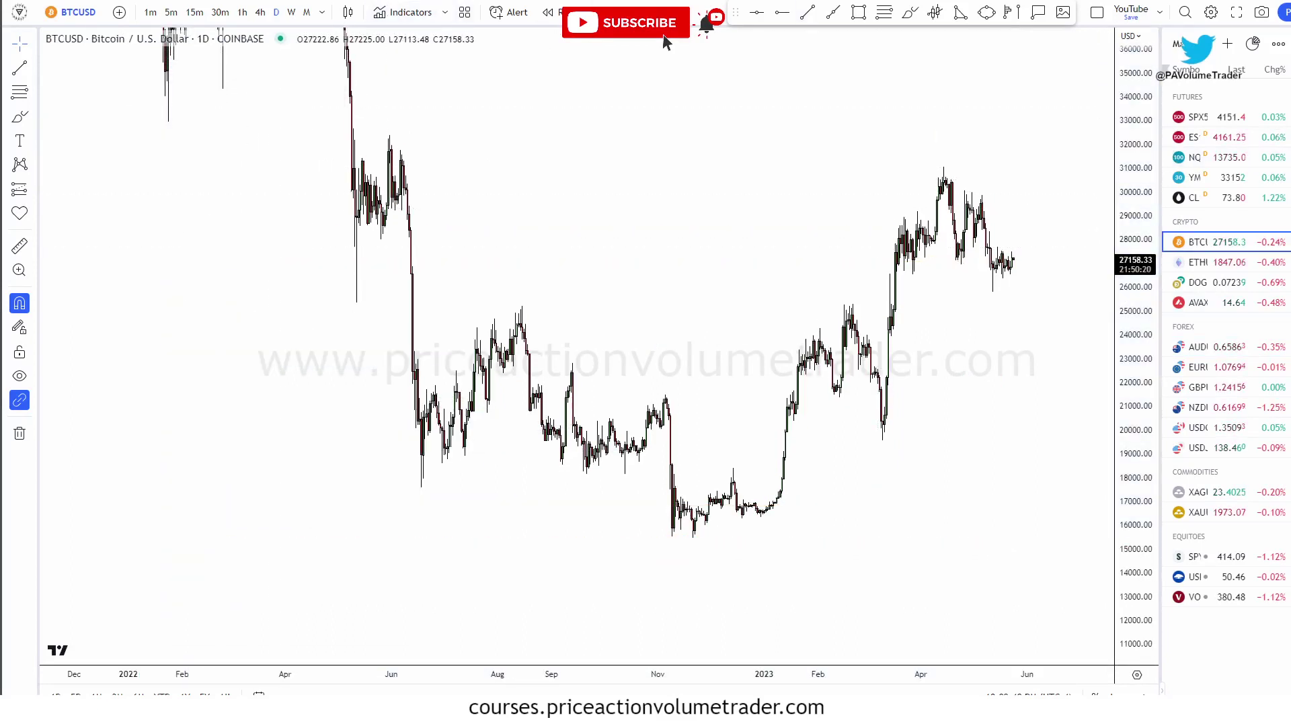
left_click(1290, 43)
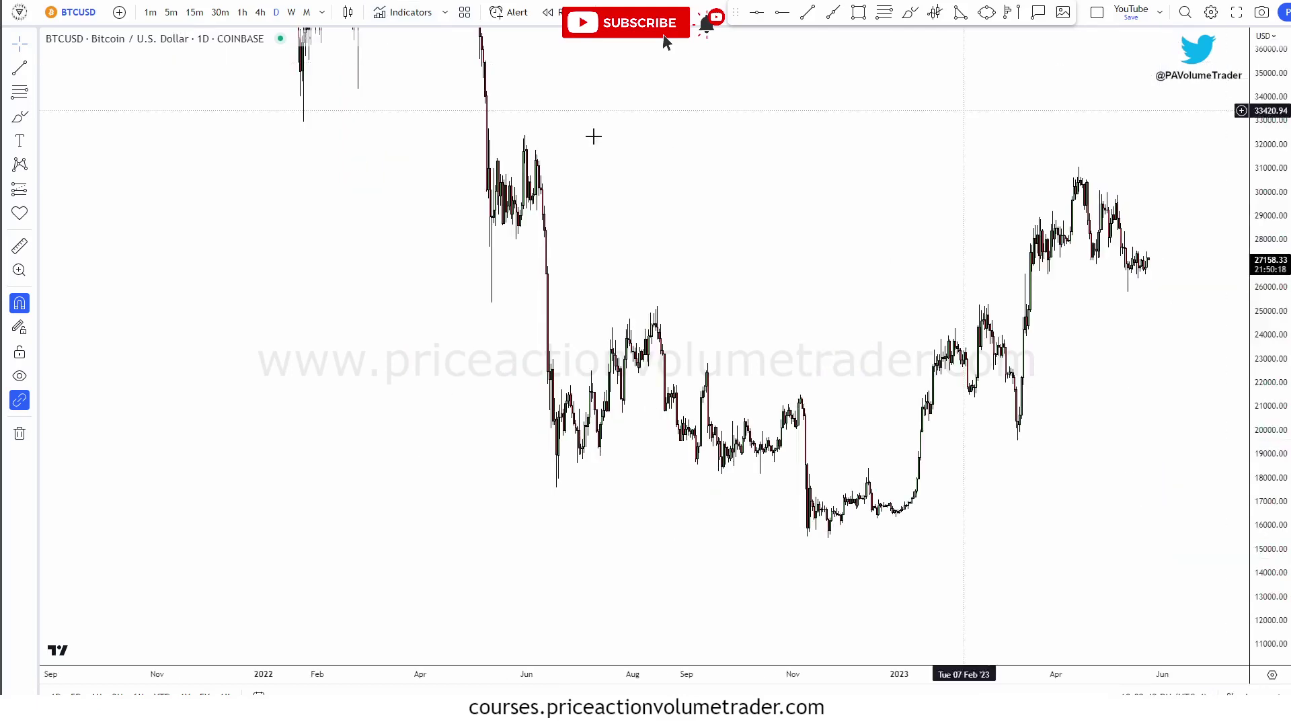
Look through the text, trend line, pattern and measurement drawing tools for the Fixed Range Volume Profile tool
left_click_drag(792, 136, 830, 209)
left_click_drag(1262, 121, 1263, 270)
left_click_drag(987, 179, 967, 214)
left_click_drag(1269, 92, 1269, 257)
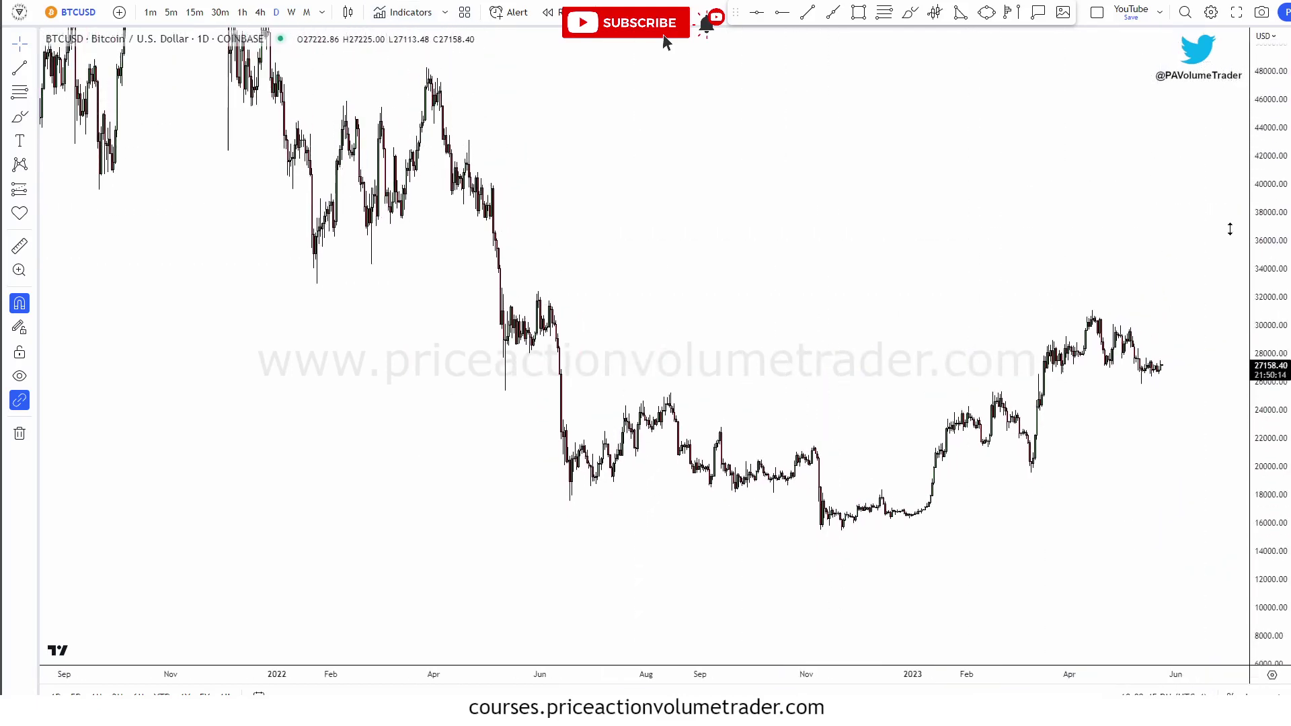
left_click_drag(965, 158, 936, 177)
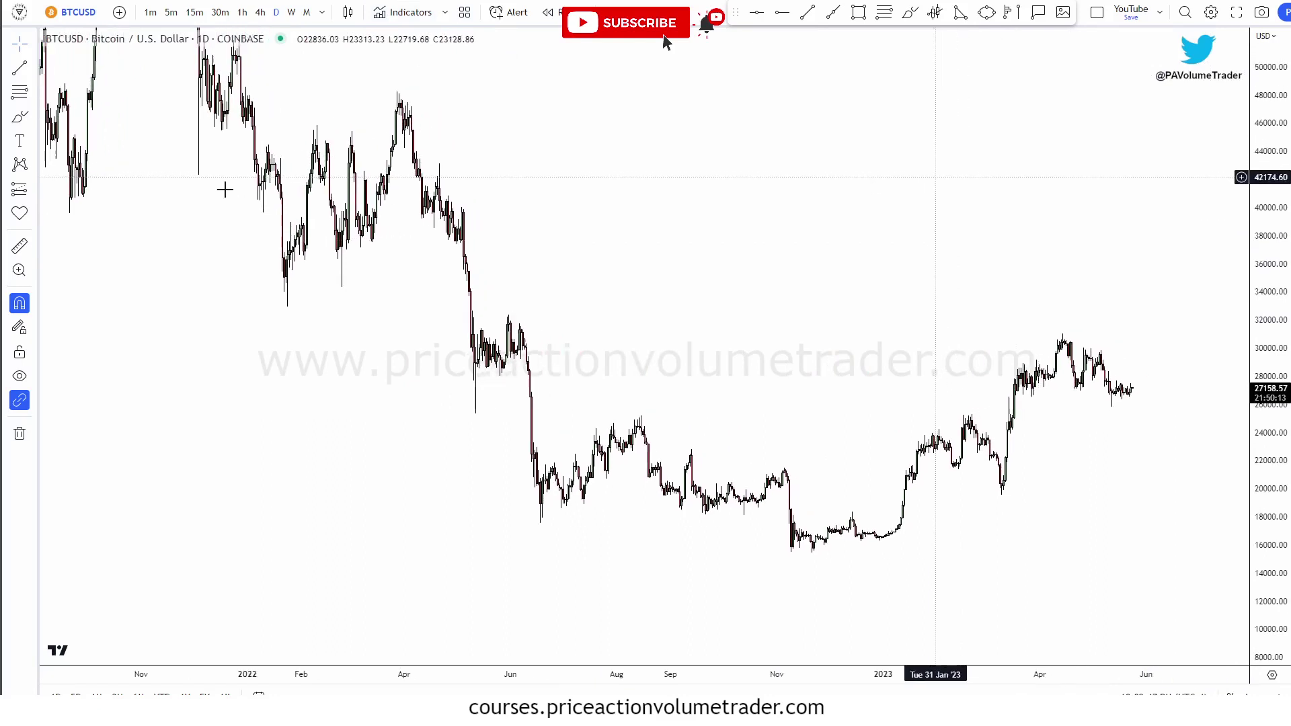
left_click(34, 121)
left_click(35, 92)
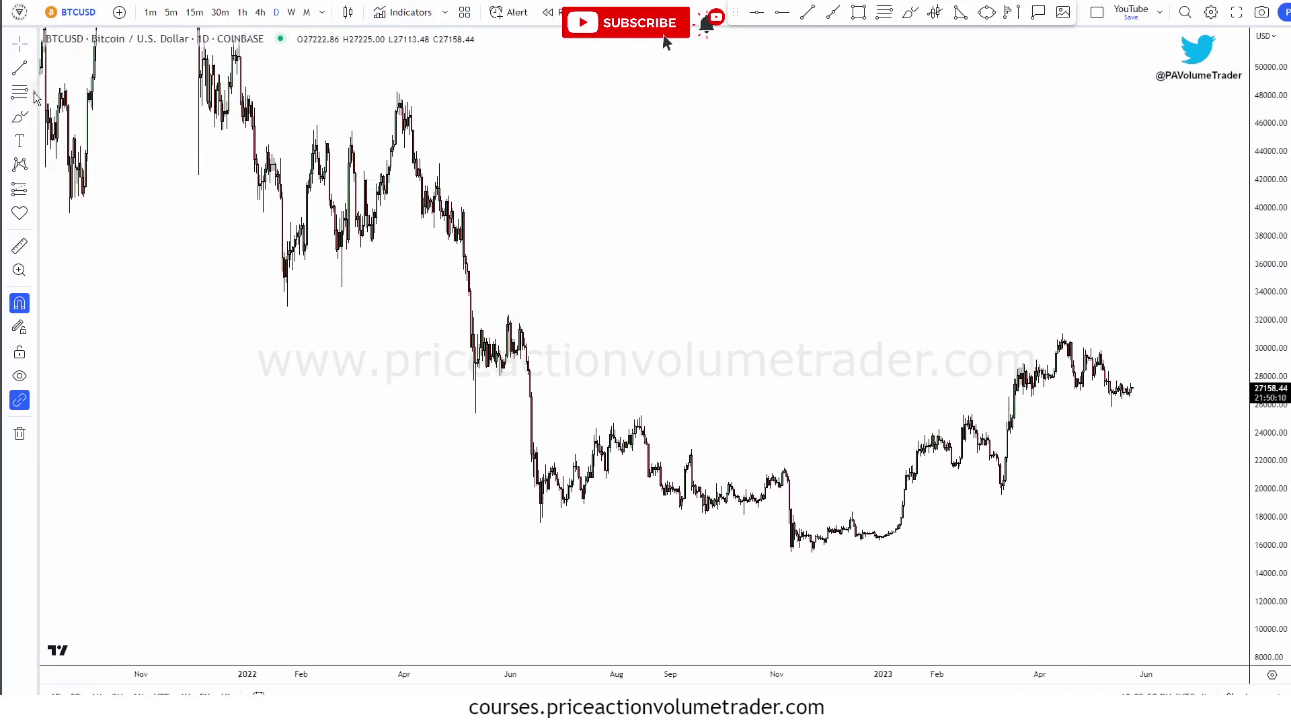
left_click(36, 138)
left_click(37, 142)
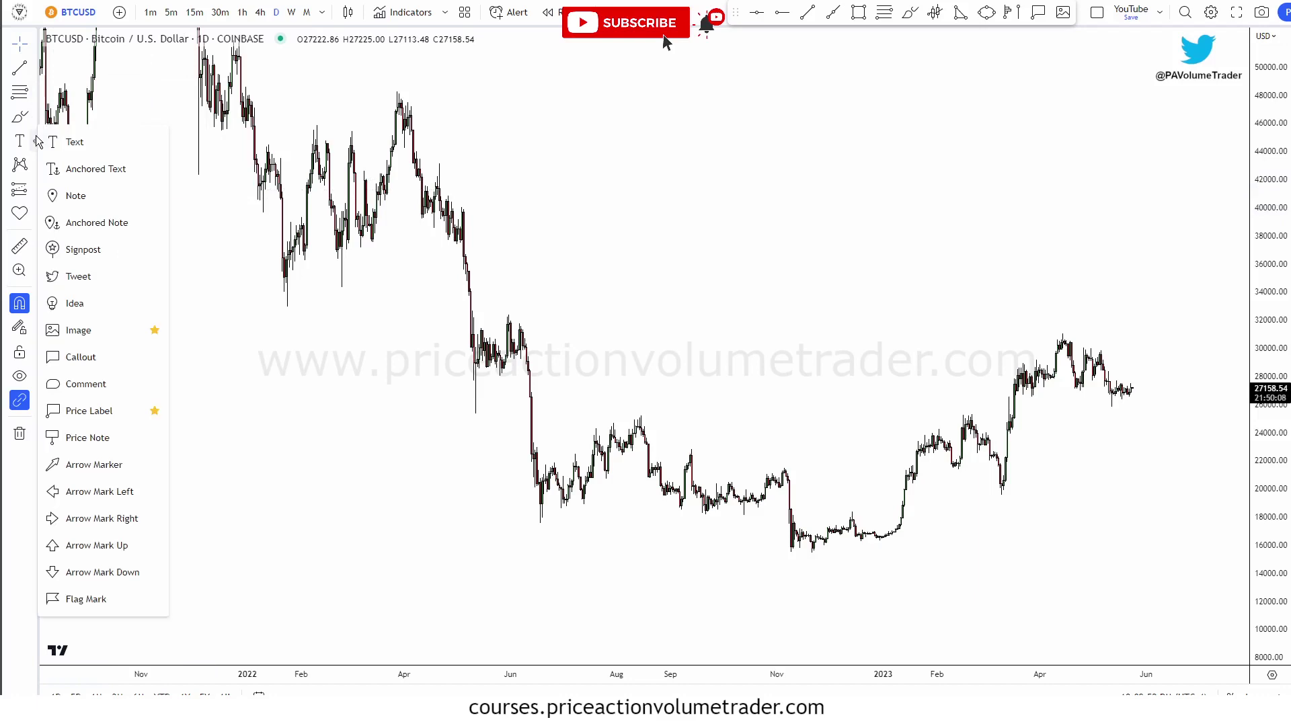
left_click(35, 70)
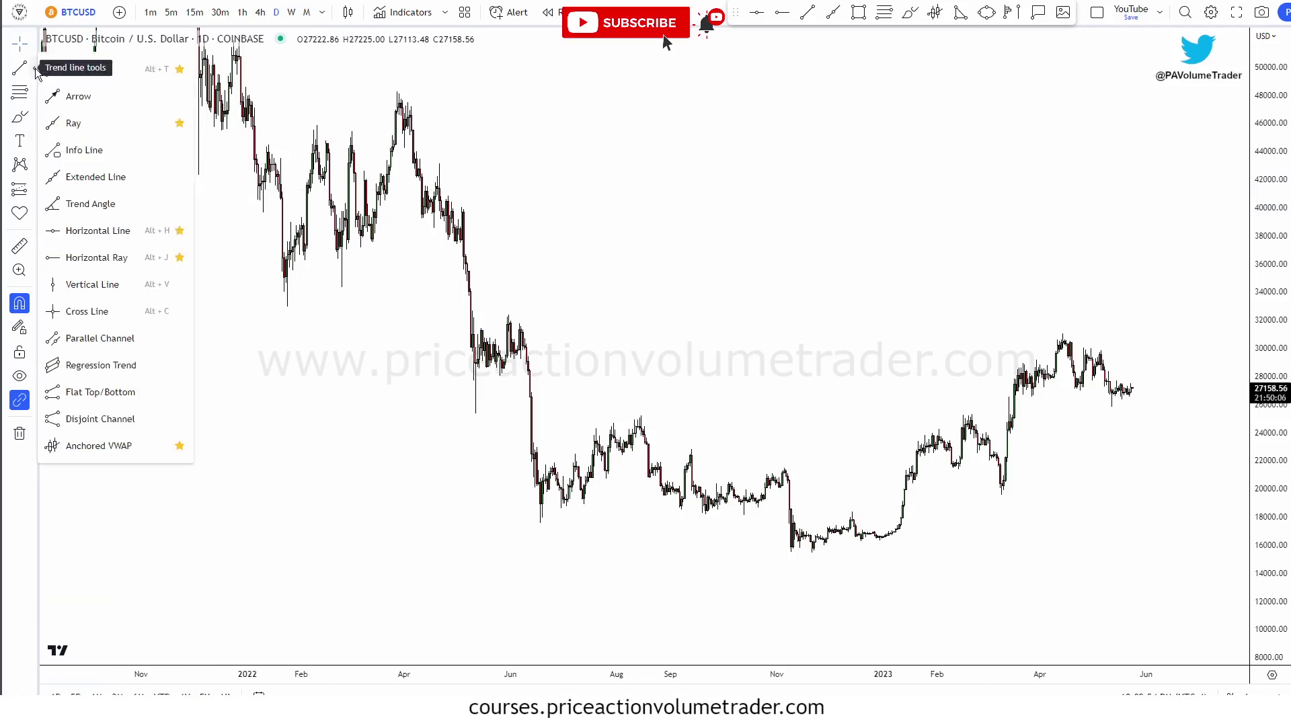
left_click(34, 164)
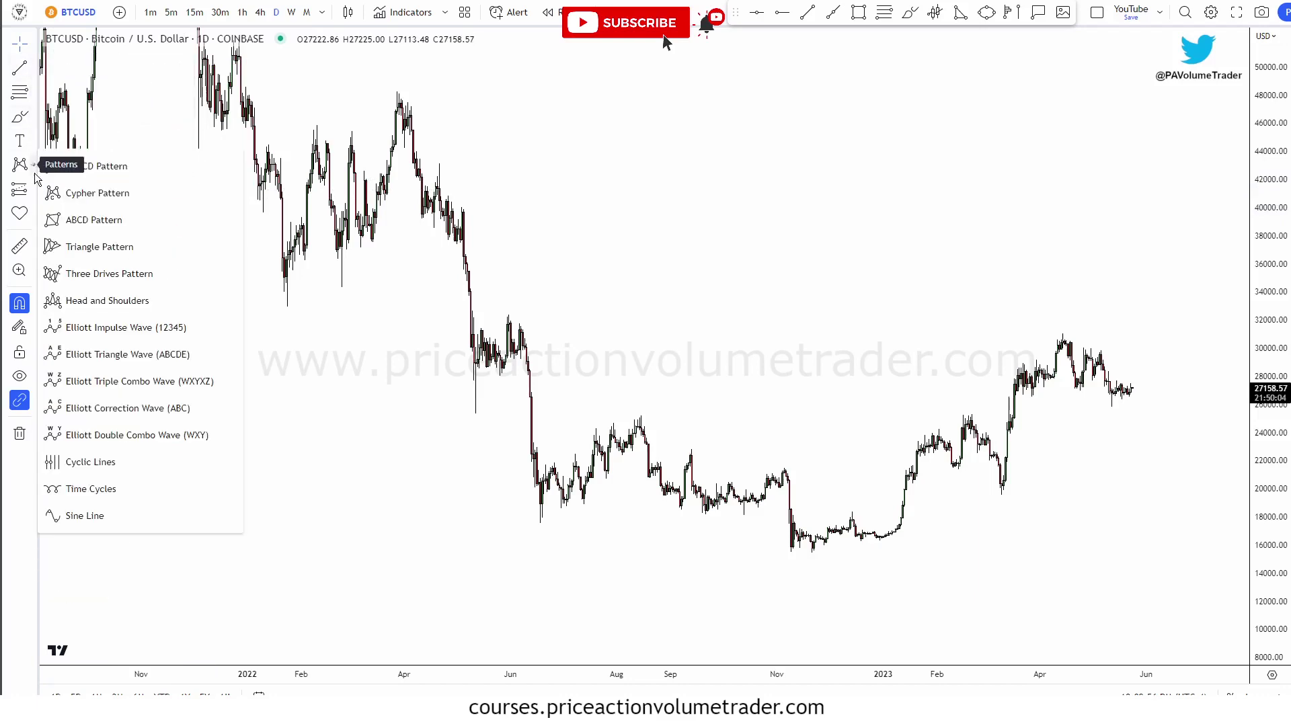
left_click(34, 191)
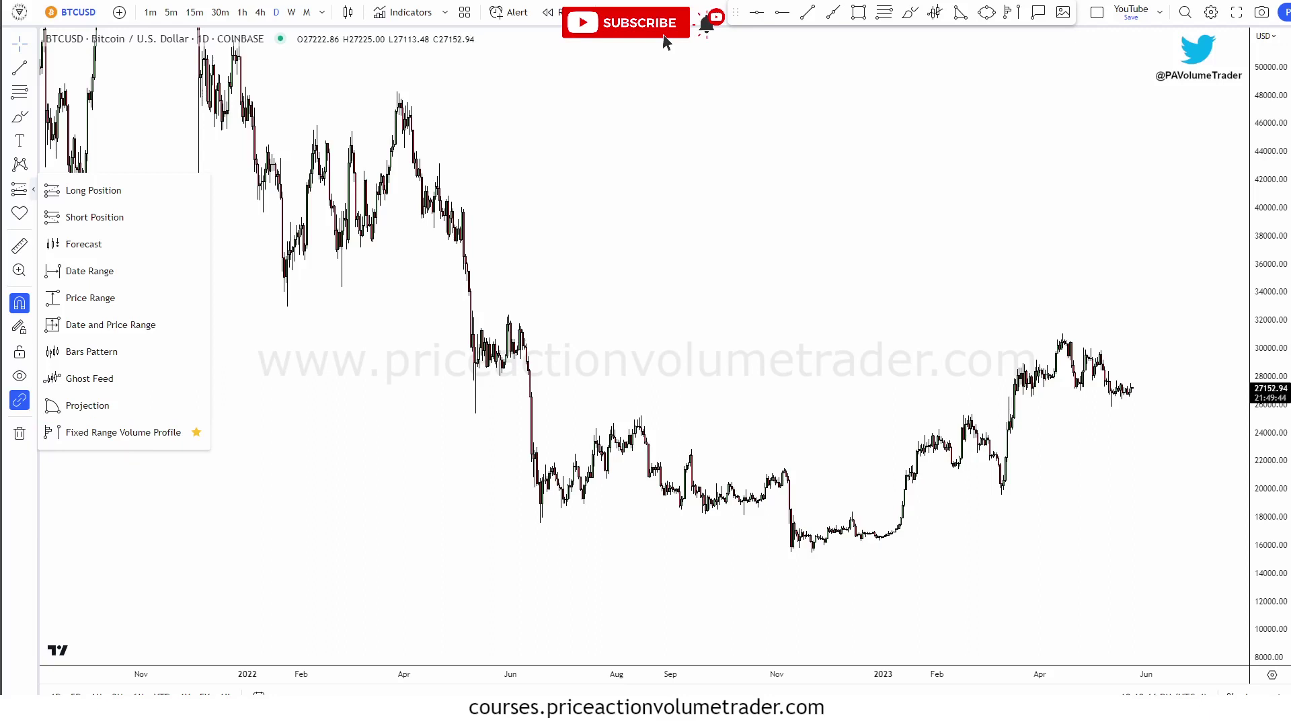
Annotate the 2022 decline, the early-2022 range and a projected rise to about 38000 freehand, and erase the marks
left_click(131, 434)
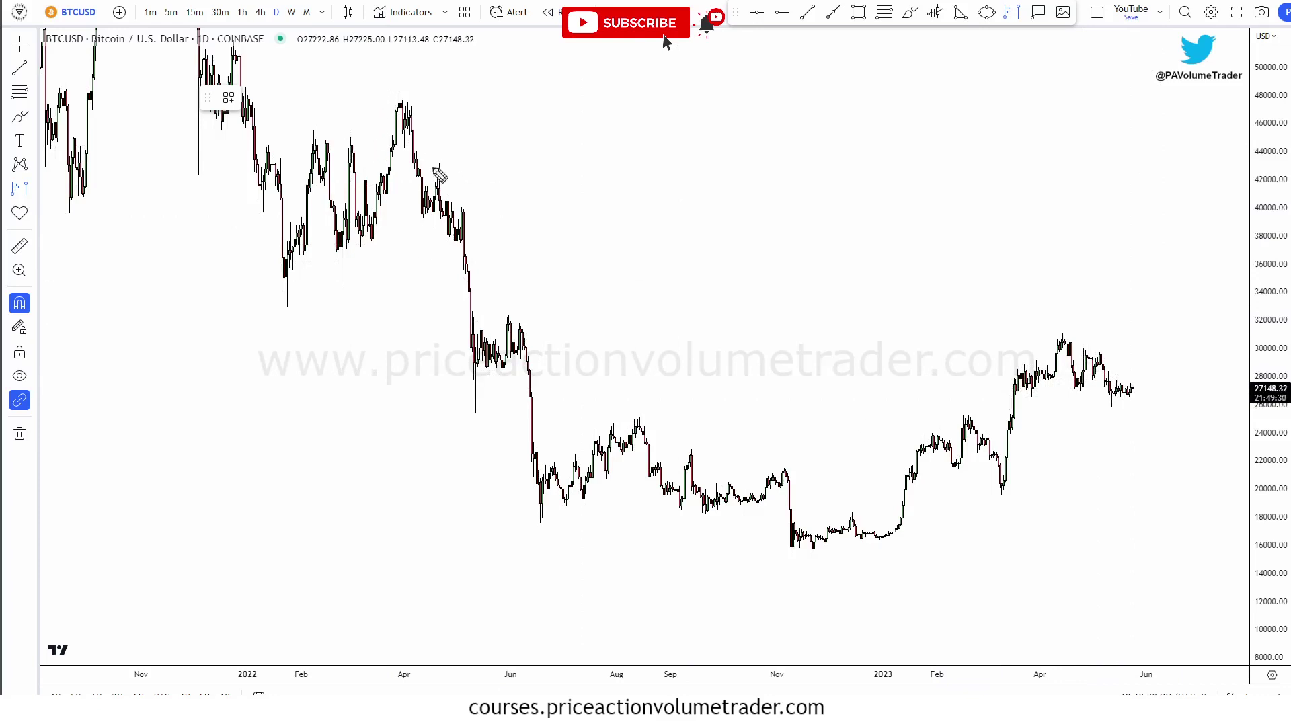
mouse_move(500, 272)
left_mouse_down()
mouse_move(685, 486)
mouse_move(908, 514)
mouse_move(1093, 380)
mouse_move(1098, 352)
left_mouse_up()
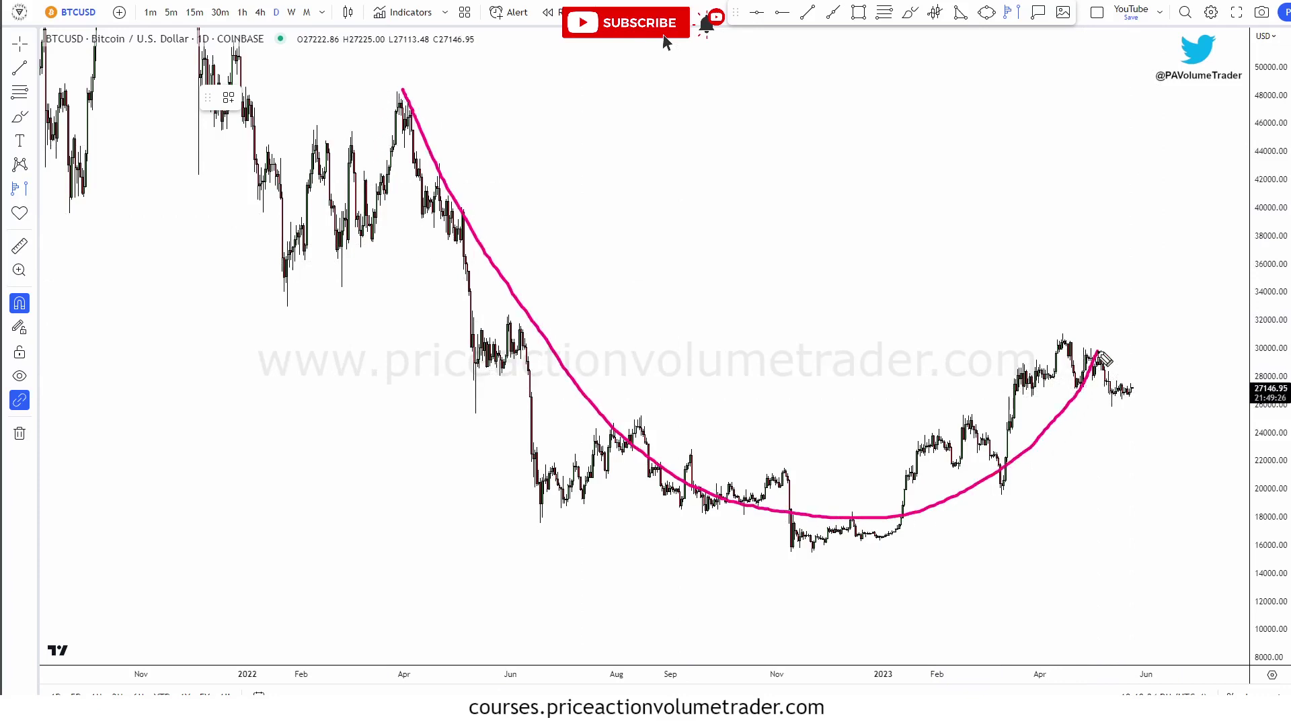
mouse_move(273, 186)
left_mouse_down()
mouse_move(459, 265)
mouse_move(343, 176)
mouse_move(396, 175)
left_mouse_up()
mouse_move(245, 181)
left_mouse_down()
mouse_move(259, 228)
mouse_move(469, 228)
left_mouse_up()
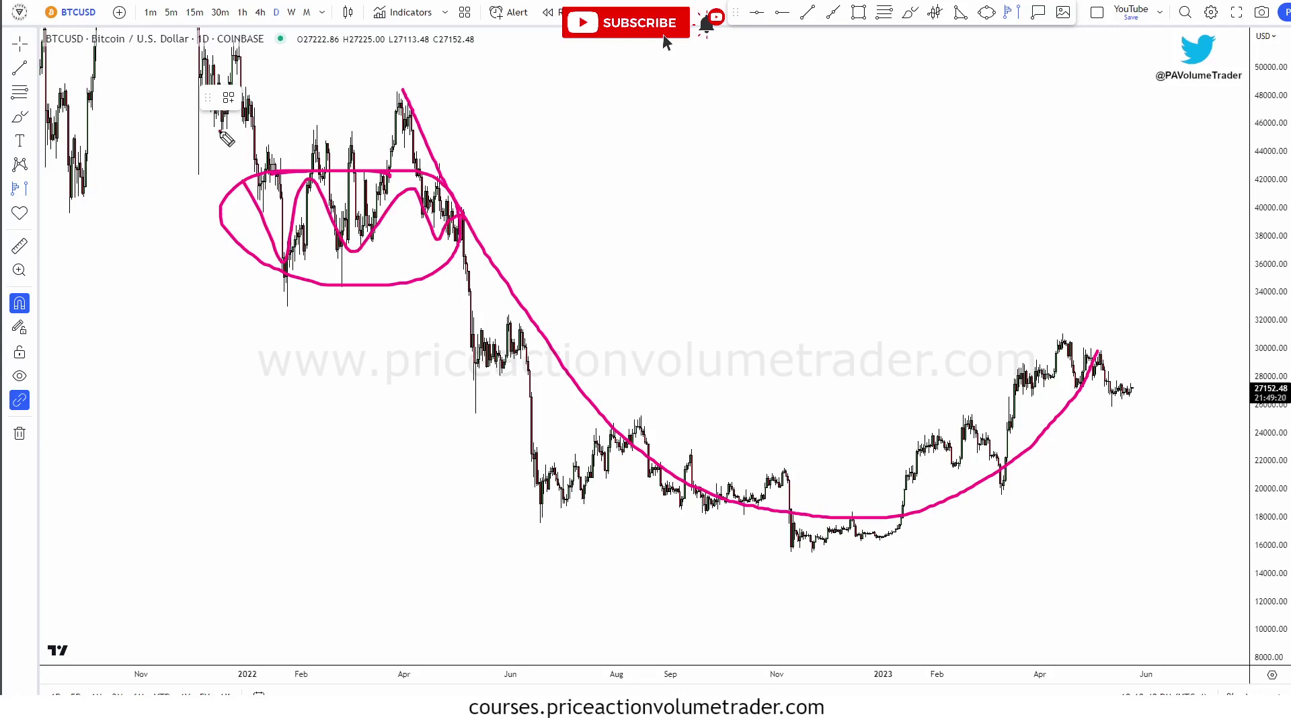
mouse_move(221, 131)
left_mouse_down()
mouse_move(470, 259)
mouse_move(208, 287)
left_mouse_up()
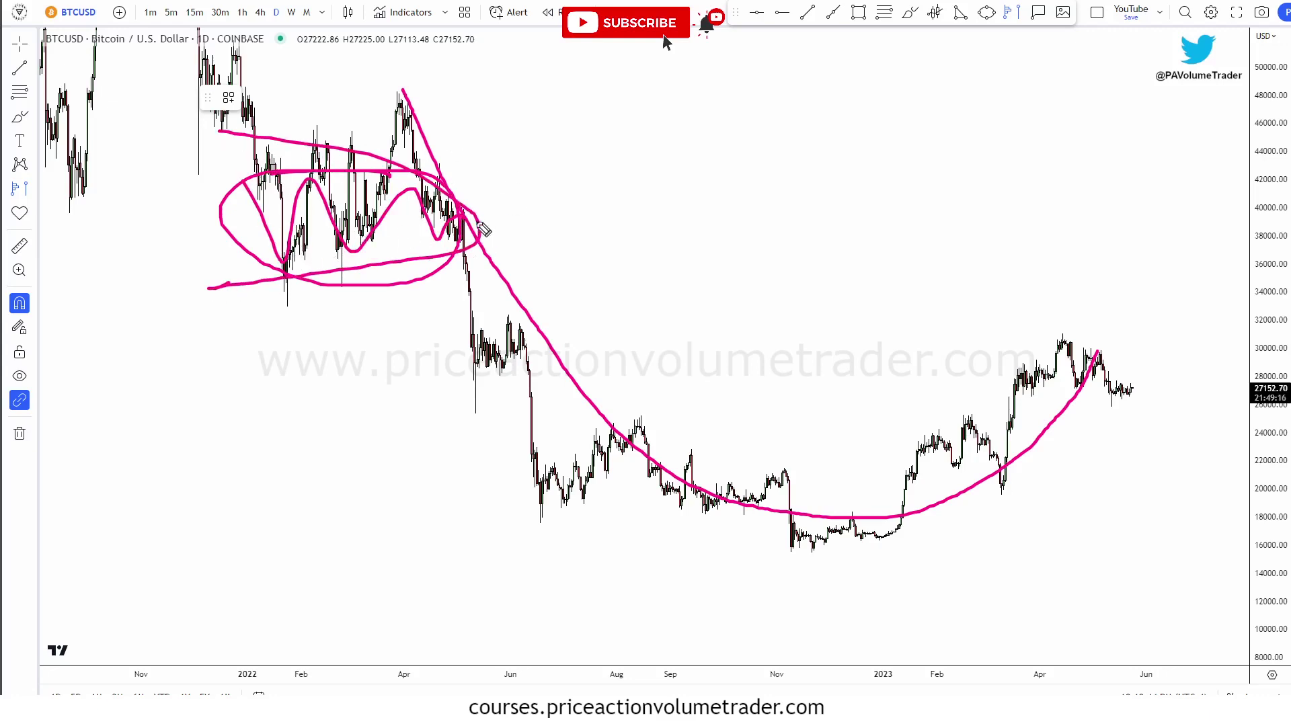
mouse_move(1121, 392)
left_mouse_down()
mouse_move(1156, 263)
mouse_move(1177, 252)
left_mouse_up()
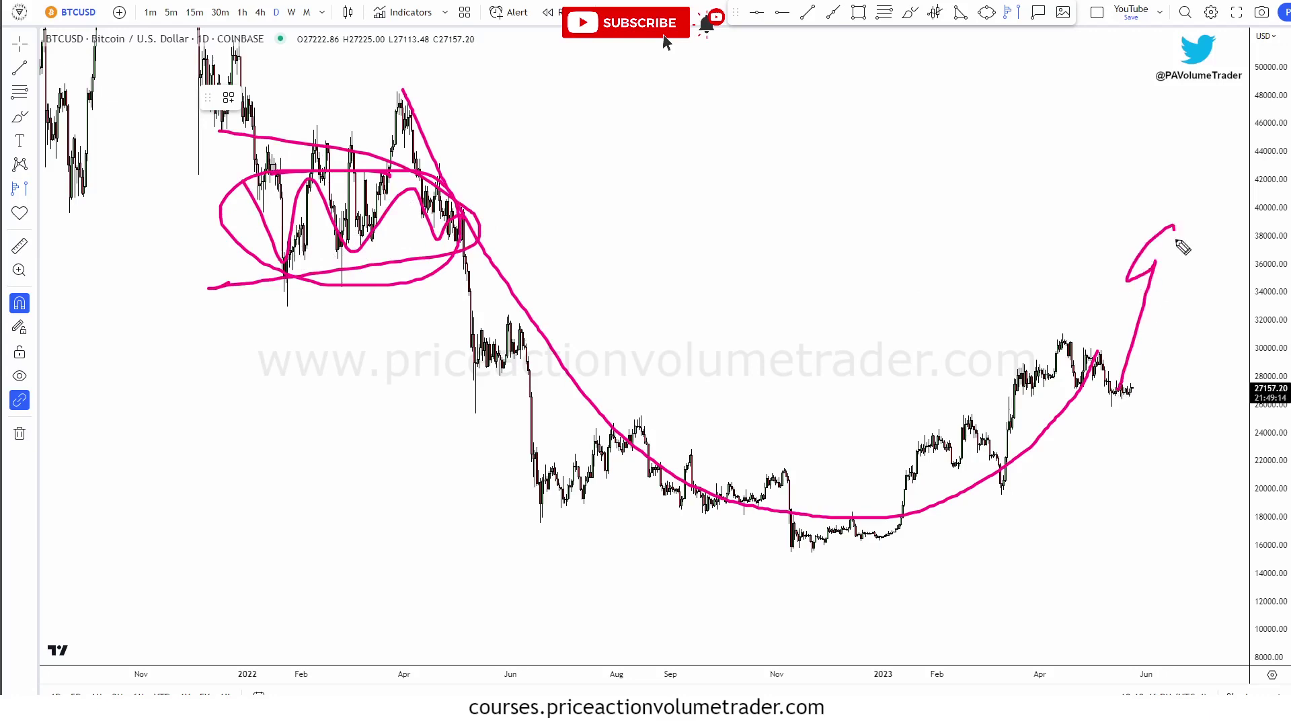
mouse_move(266, 240)
left_mouse_down()
mouse_move(1214, 240)
mouse_move(1127, 232)
left_mouse_up()
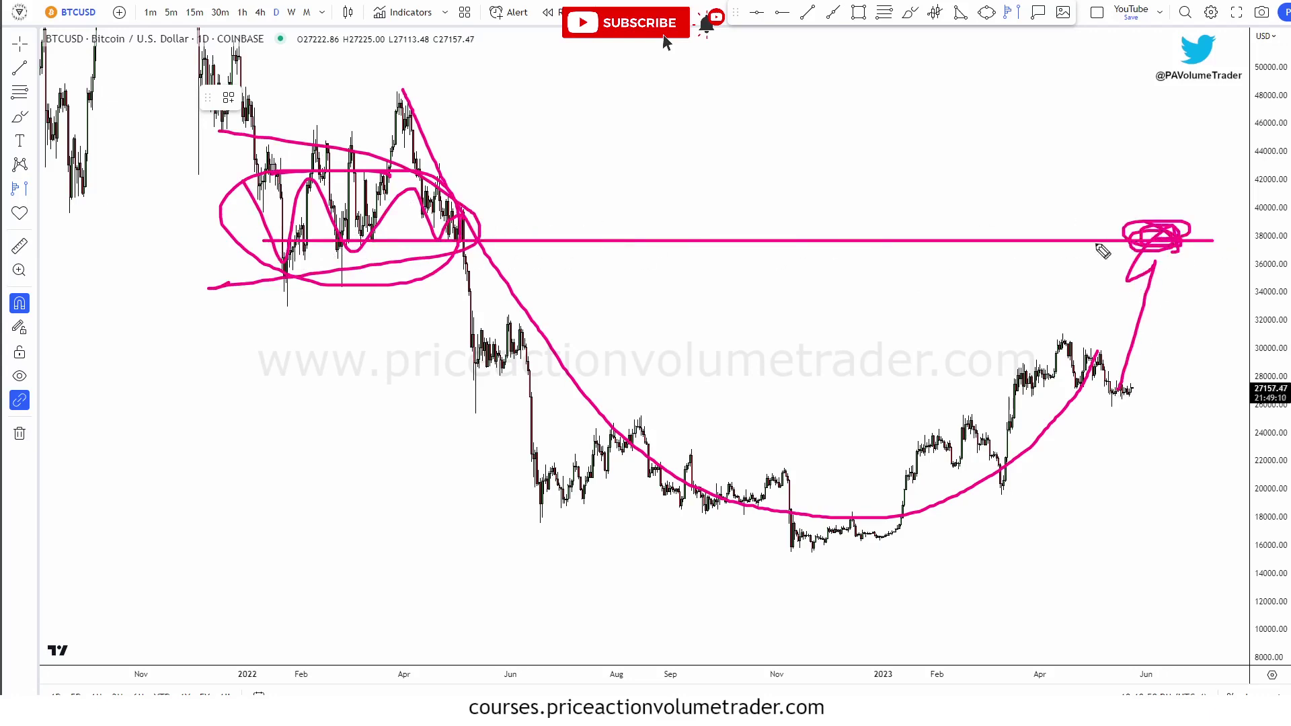
mouse_move(282, 165)
left_mouse_down()
mouse_move(384, 247)
mouse_move(530, 193)
left_mouse_up()
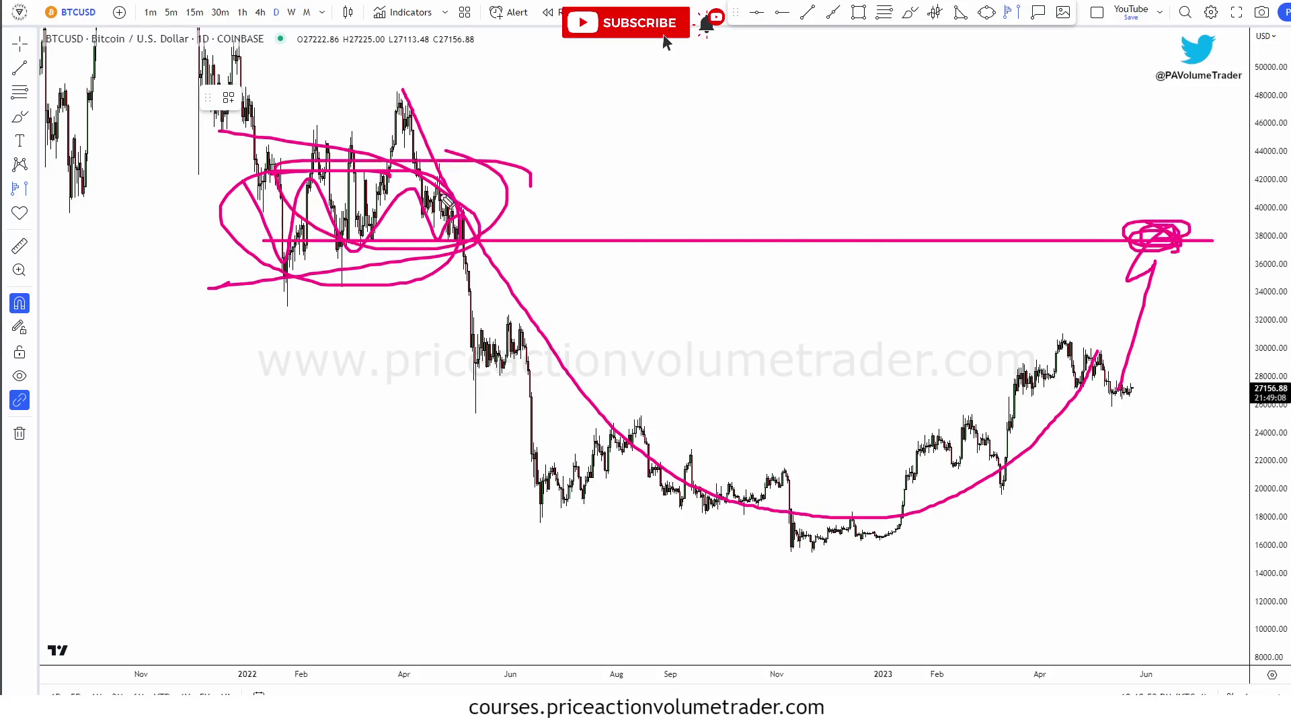
key("Escape")
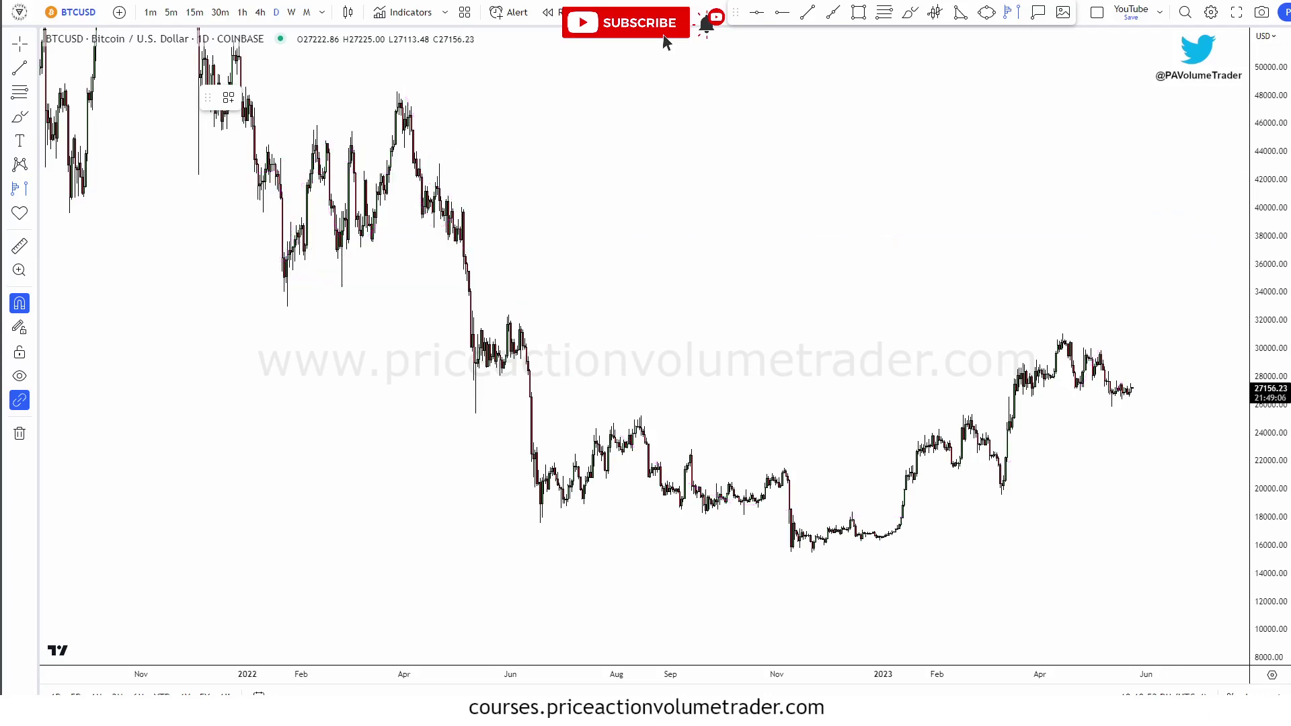
left_click(1003, 180)
left_click(1169, 148)
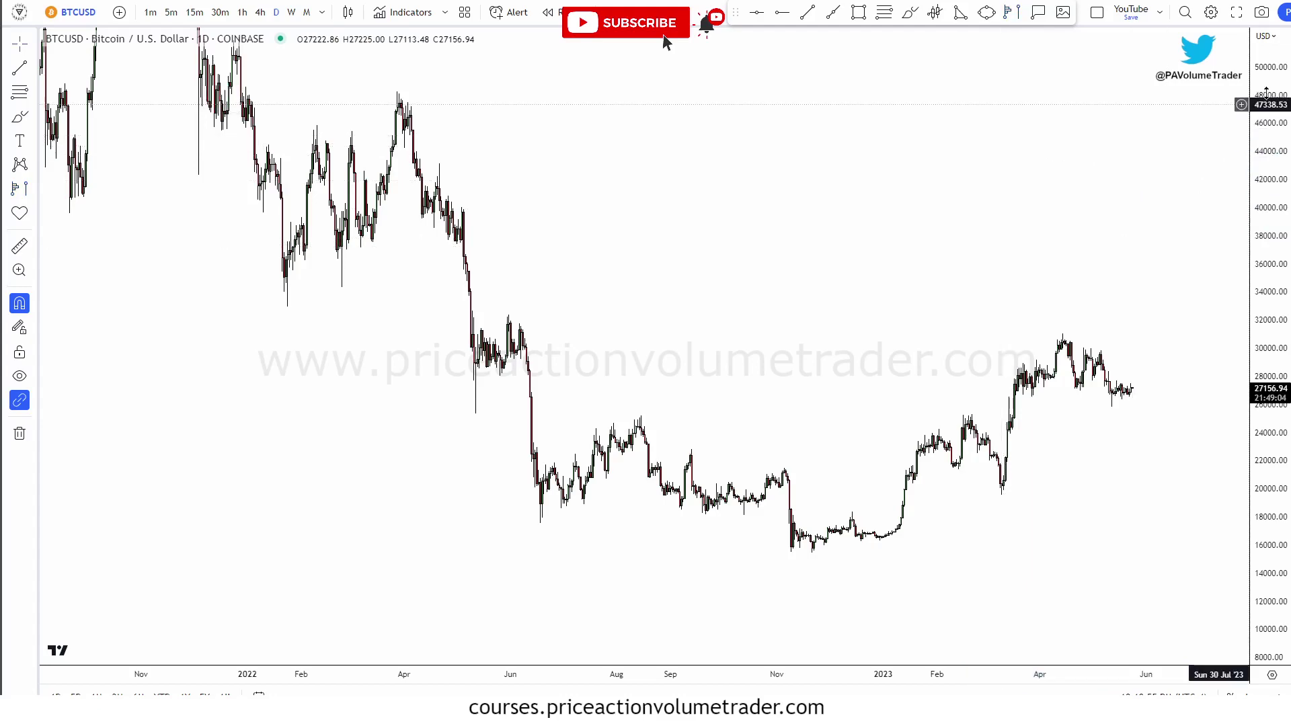
Examine the BTCUSD price history back to late 2021 and circle the November 2021 peak freehand
left_click_drag(1267, 93, 1265, 142)
left_click_drag(988, 184, 999, 210)
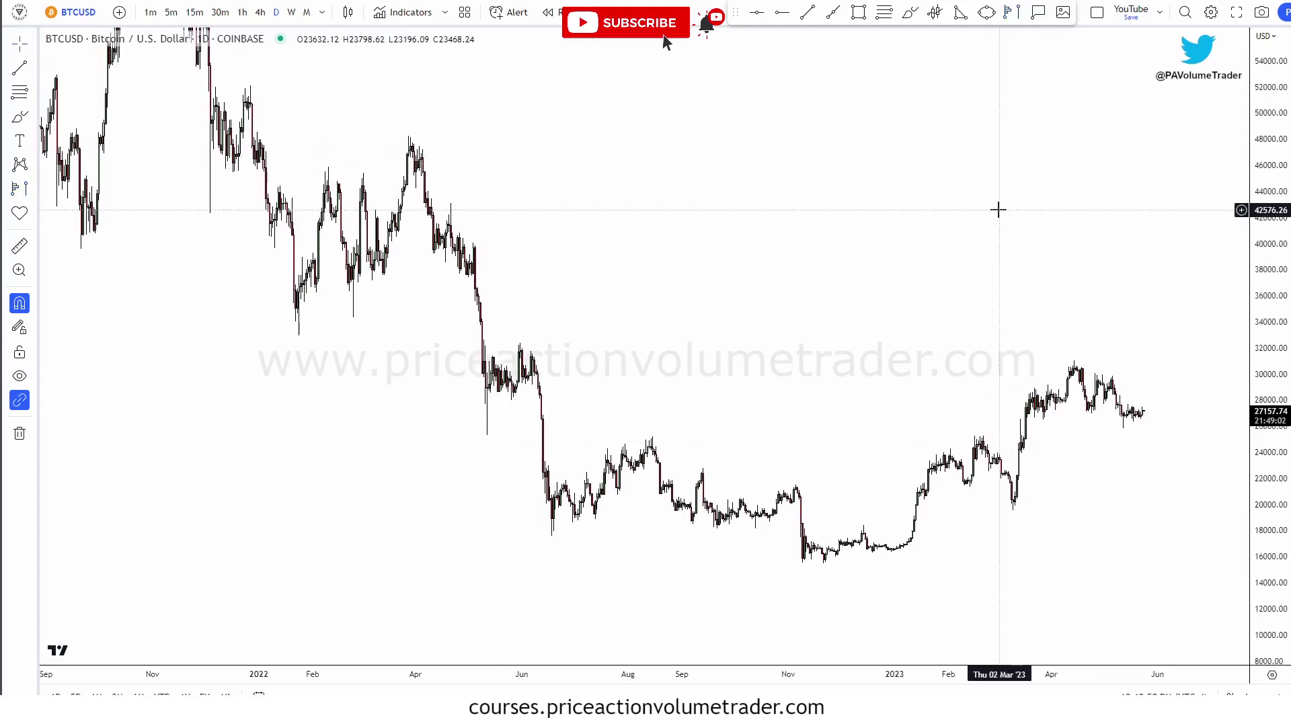
scroll(999, 210, "down", 2)
scroll(1000, 209, "up", 2)
left_click_drag(1267, 122, 1265, 266)
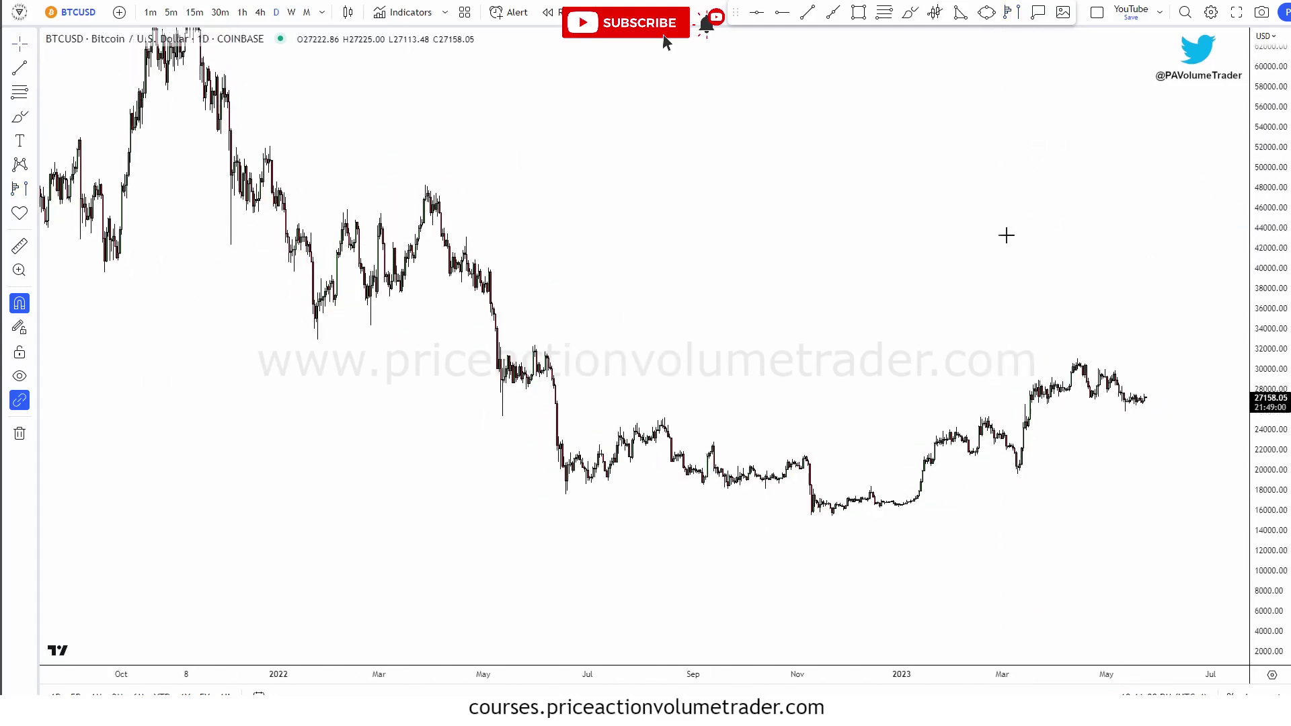
left_click_drag(821, 240, 863, 325)
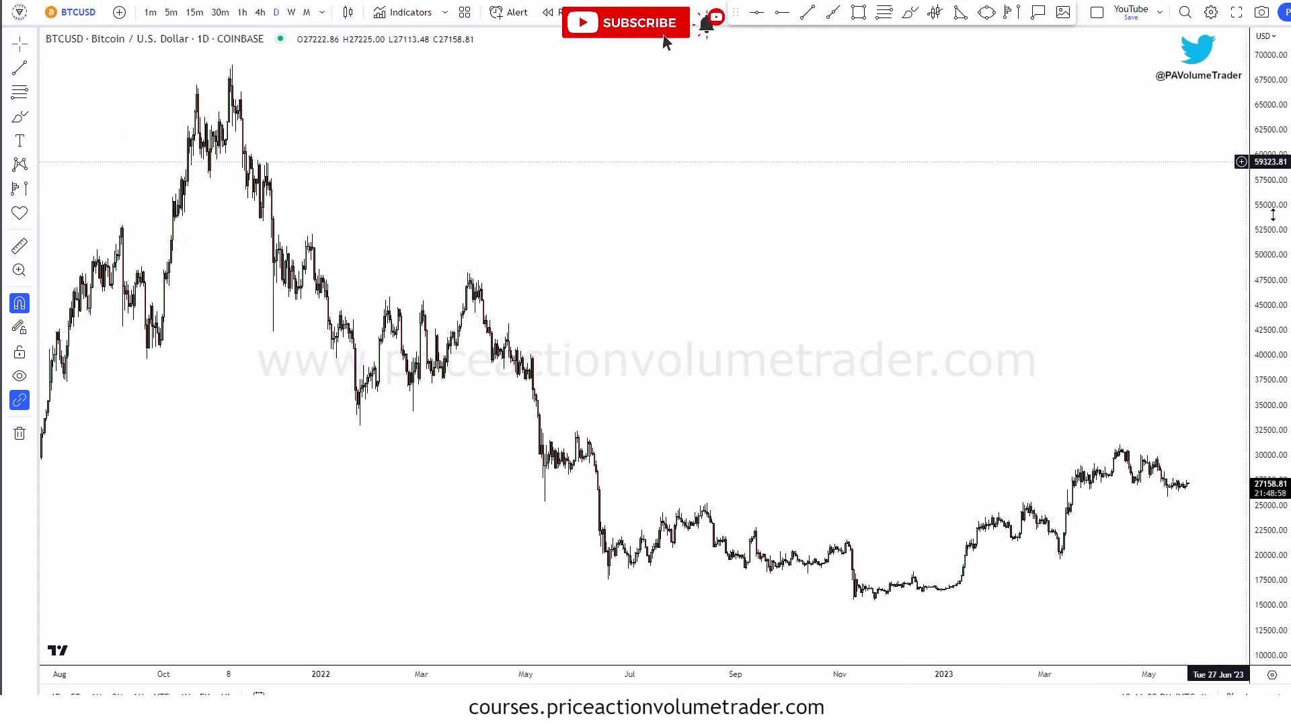
scroll(994, 216, "down", 3)
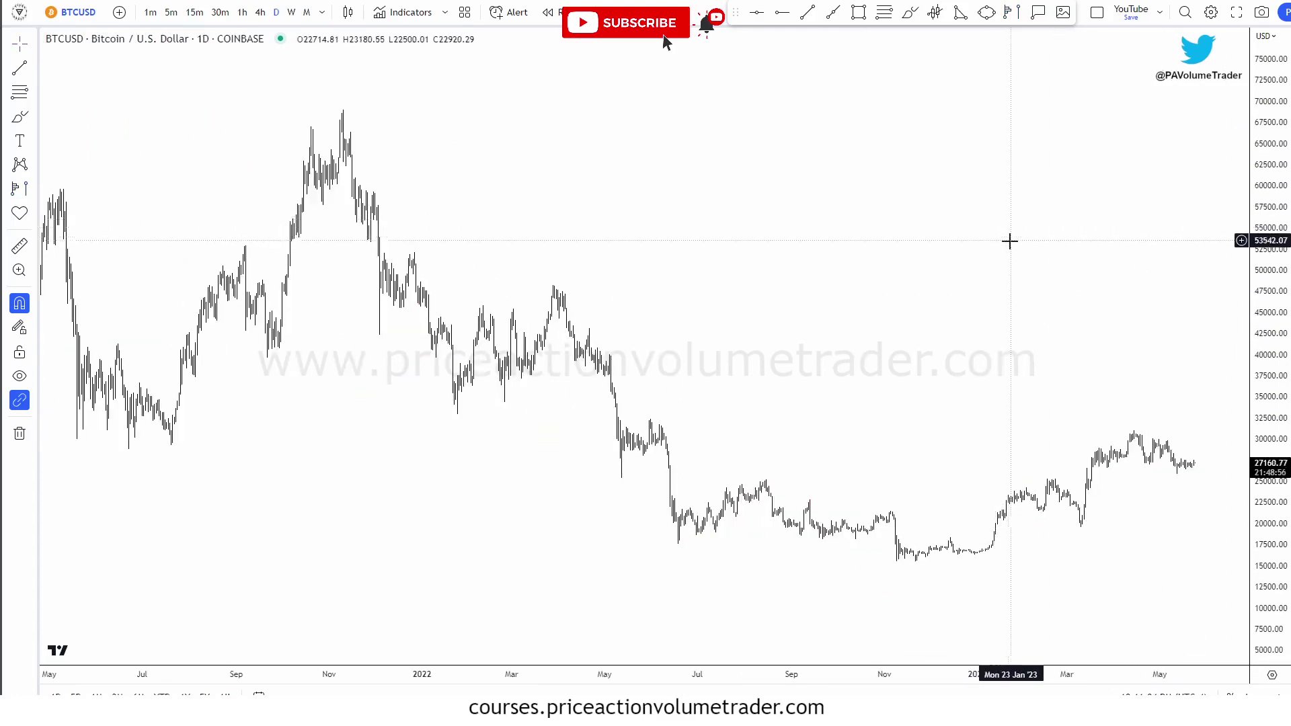
scroll(1010, 240, "up", 3)
left_click_drag(980, 239, 967, 234)
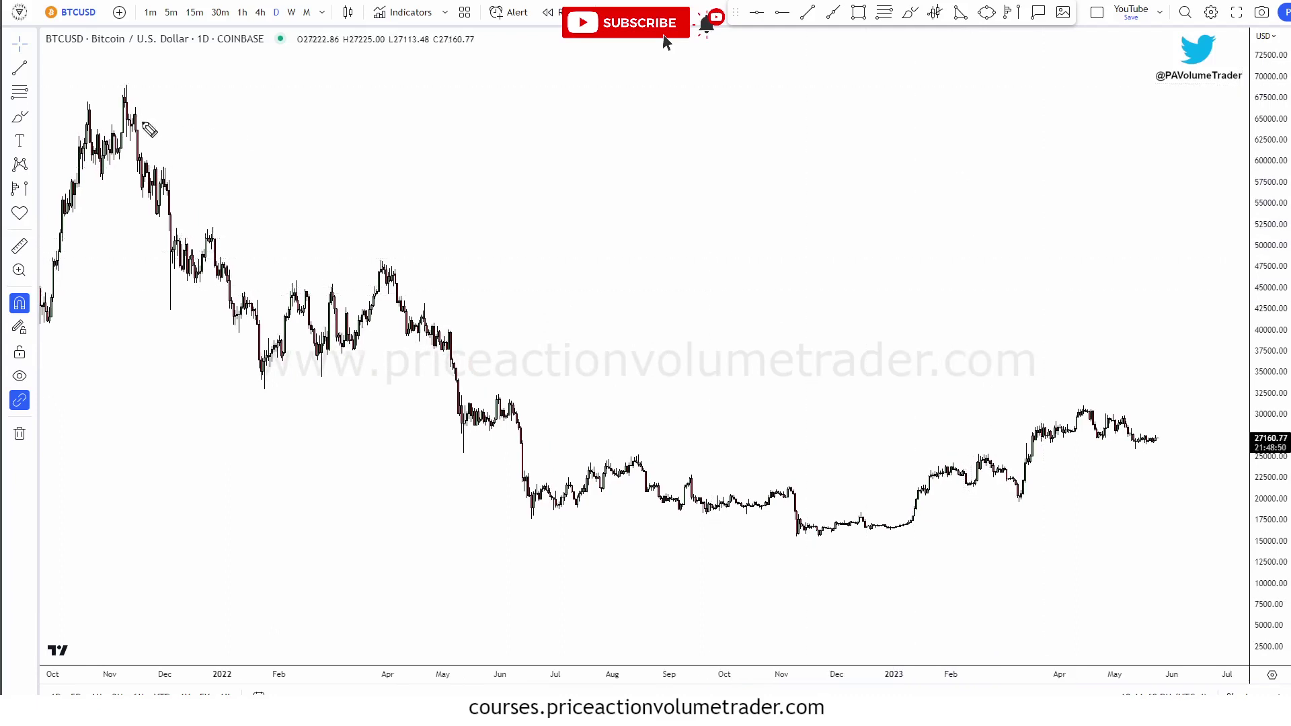
left_click_drag(120, 65, 162, 81)
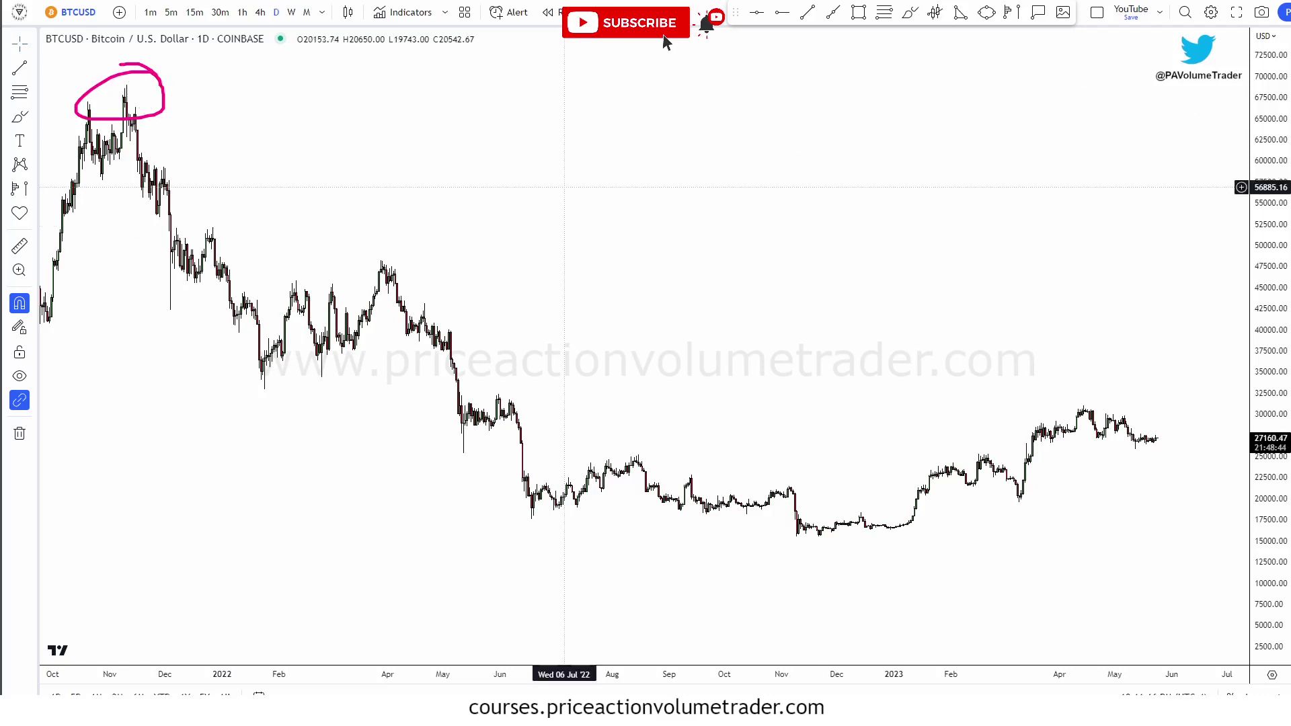
Draw a Fixed Range Volume Profile from the 10 November 2021 peak to the latest daily candle
left_click(34, 187)
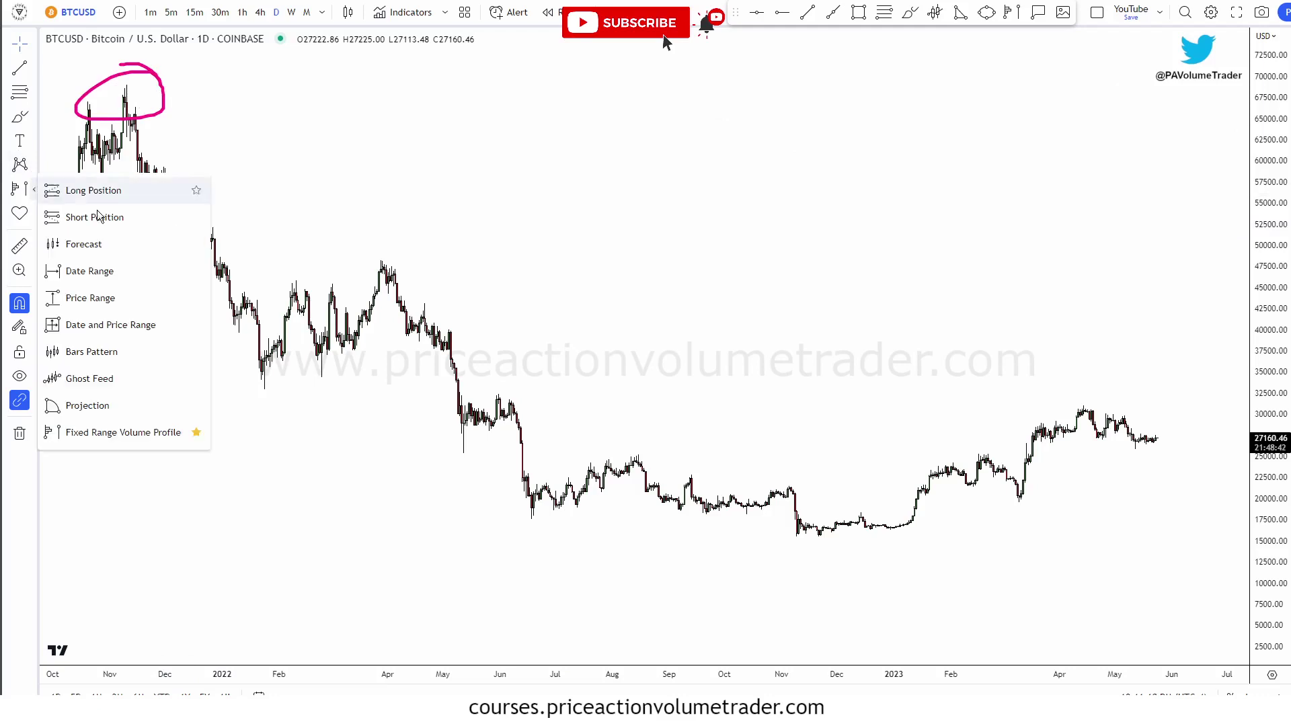
left_click(123, 433)
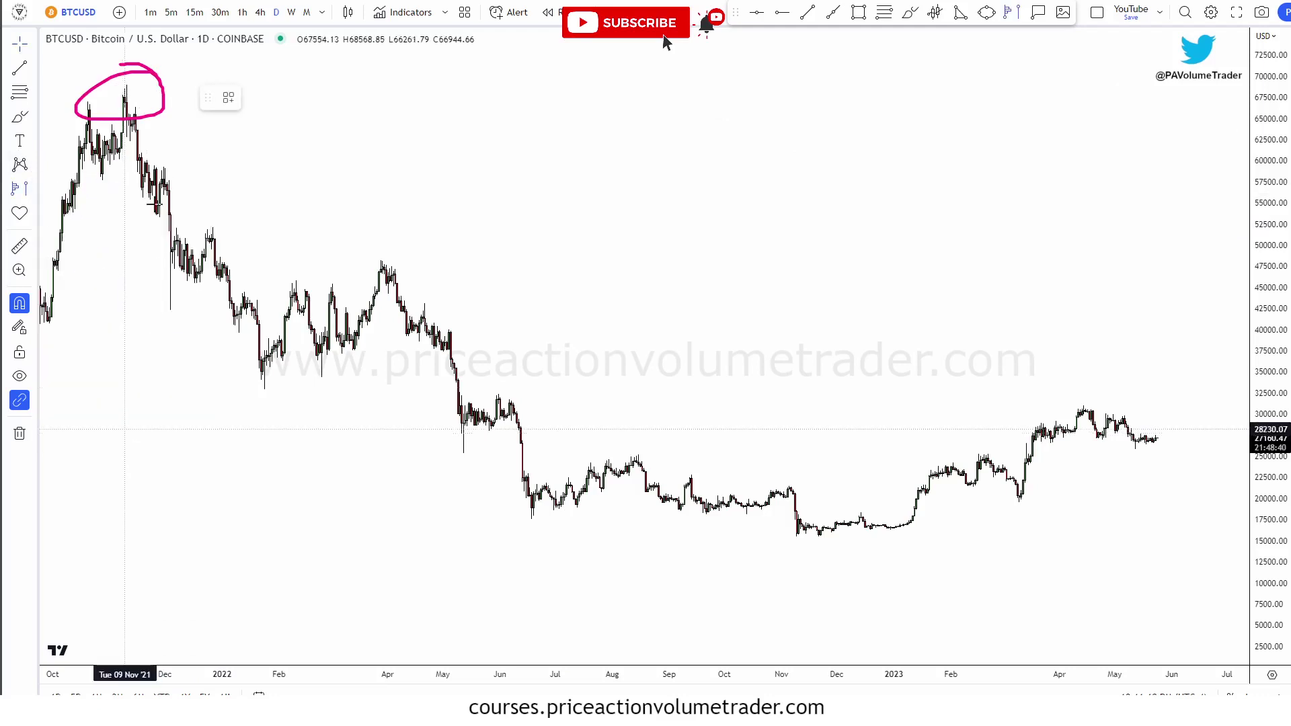
left_click(127, 103)
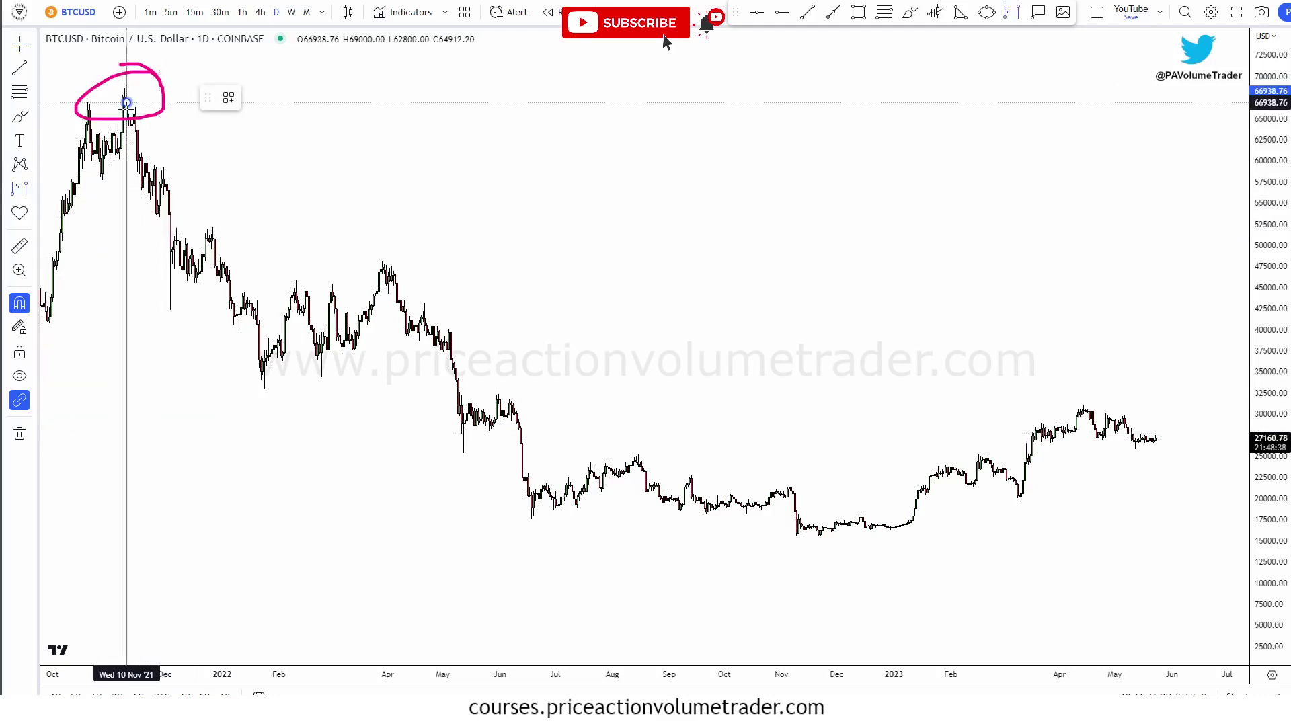
left_click(1181, 320)
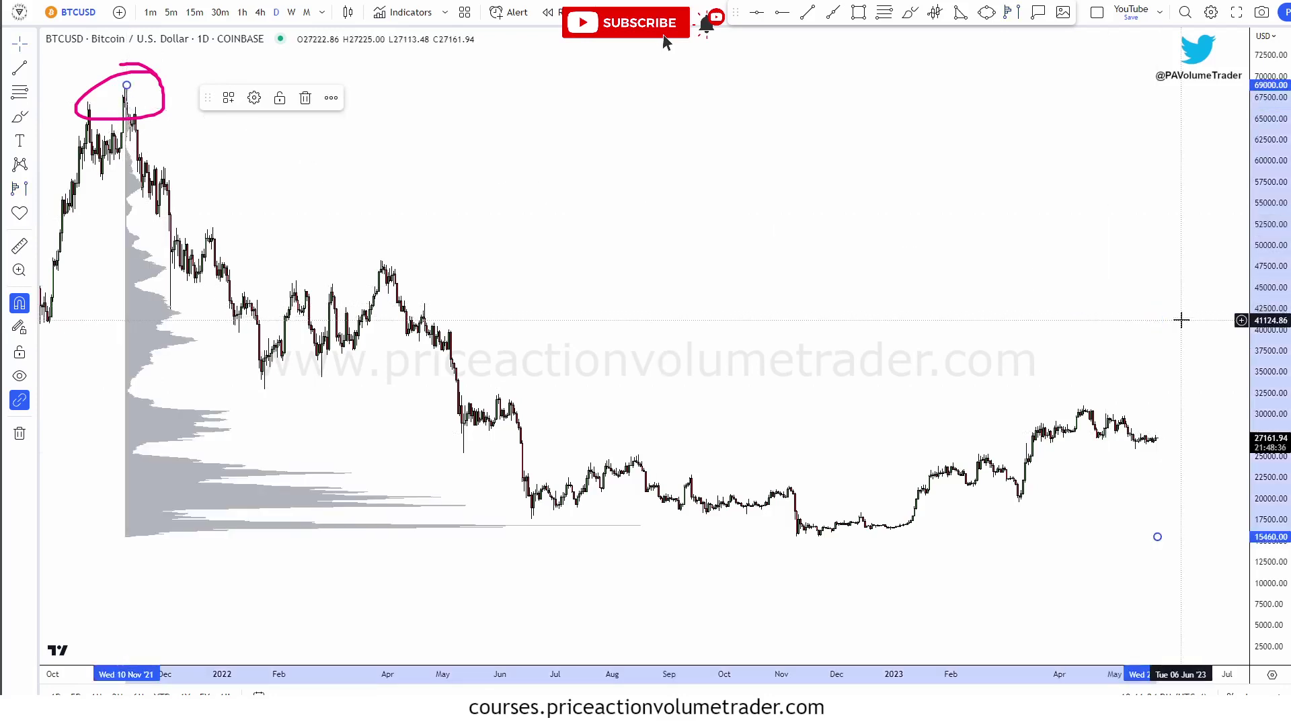
left_click(546, 188)
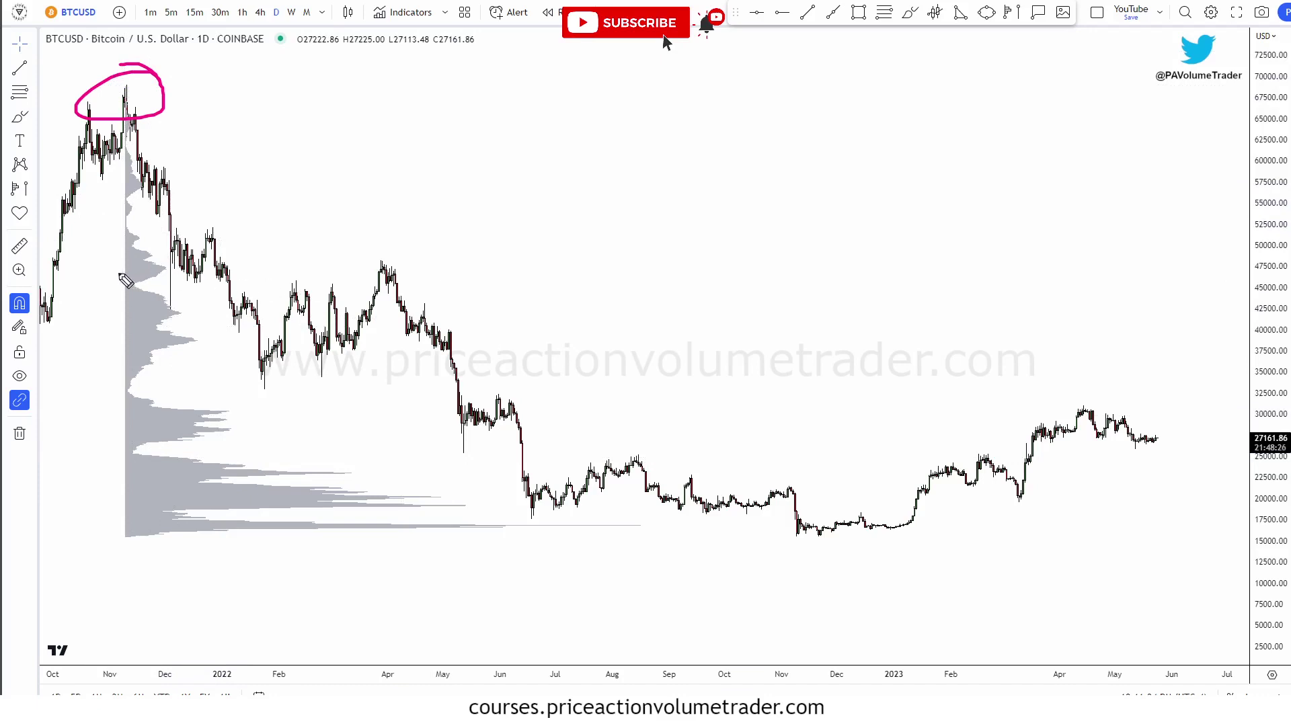
Outline the area above about 47000 and the early-2022 range near 40000 freehand, and erase the marks
mouse_move(122, 276)
left_mouse_down()
mouse_move(888, 206)
mouse_move(76, 119)
mouse_move(231, 281)
left_mouse_up()
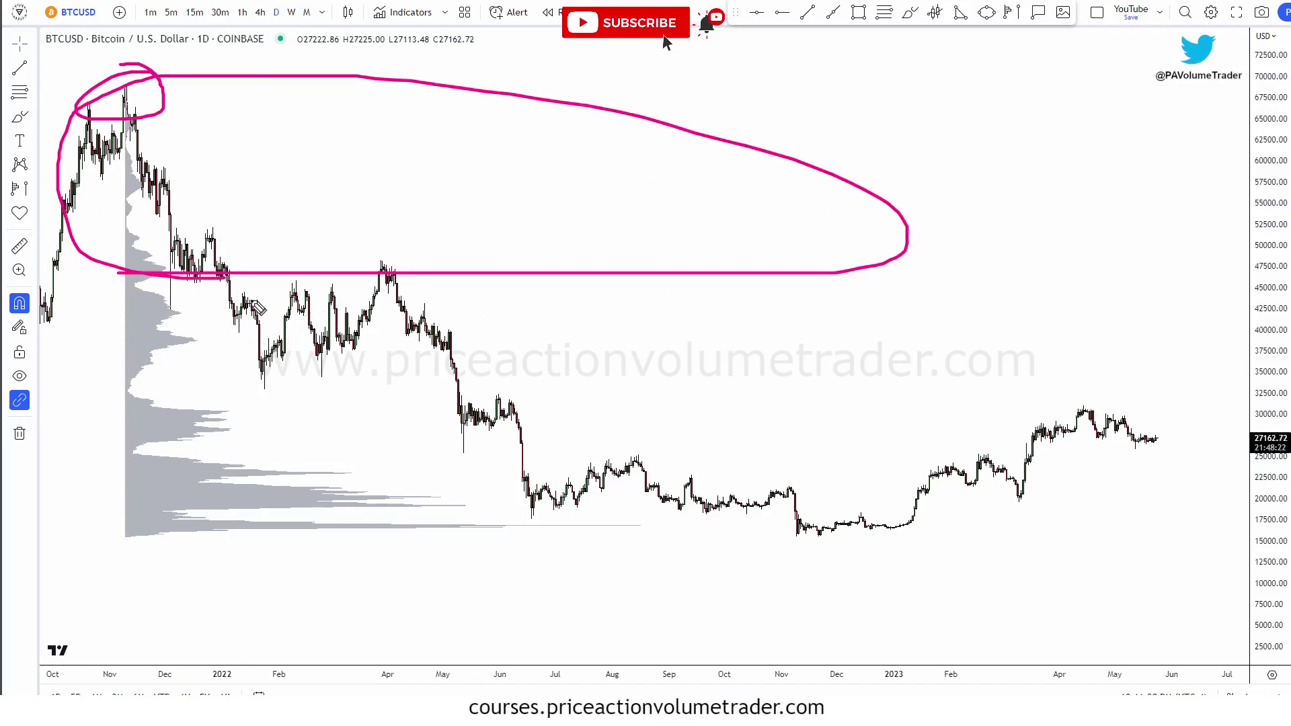
mouse_move(257, 309)
left_mouse_down()
mouse_move(222, 313)
mouse_move(417, 328)
left_mouse_up()
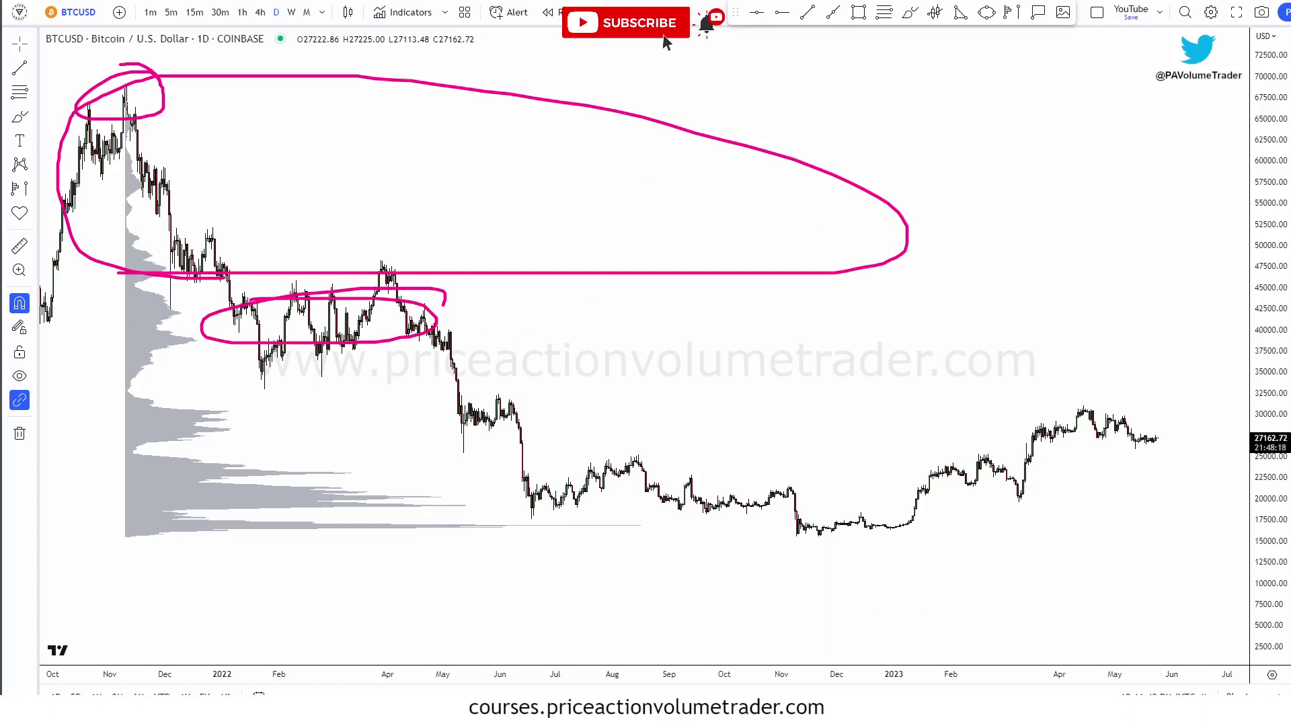
key("Escape")
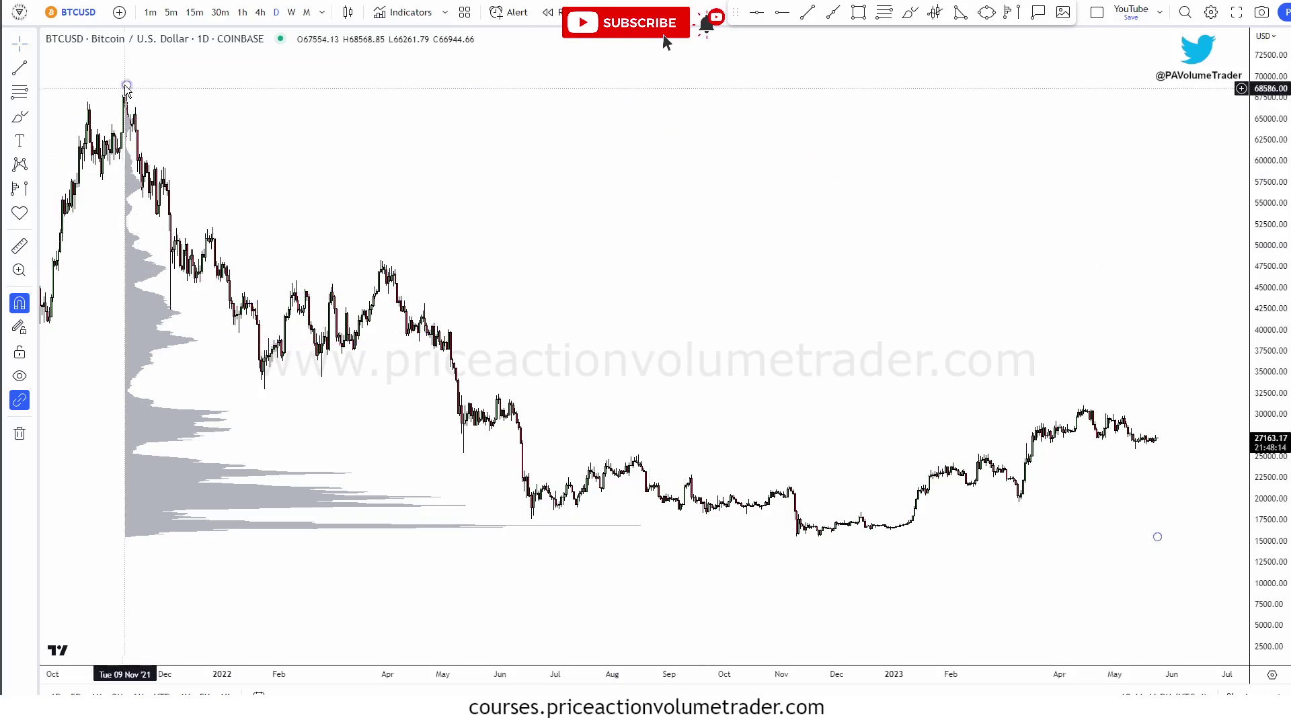
Move the start of the Fixed Range Volume Profile to 21 January 2022, keeping its end at the latest candle
left_click_drag(126, 85, 152, 96)
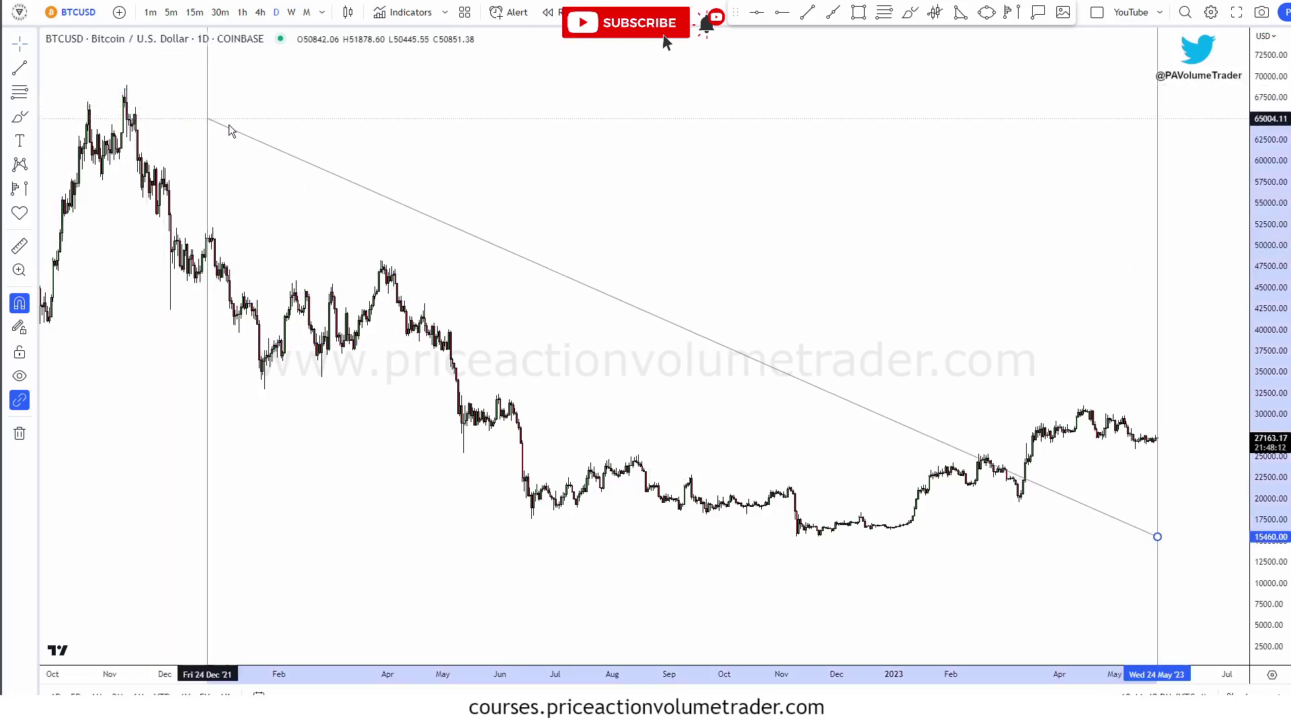
left_click(260, 142)
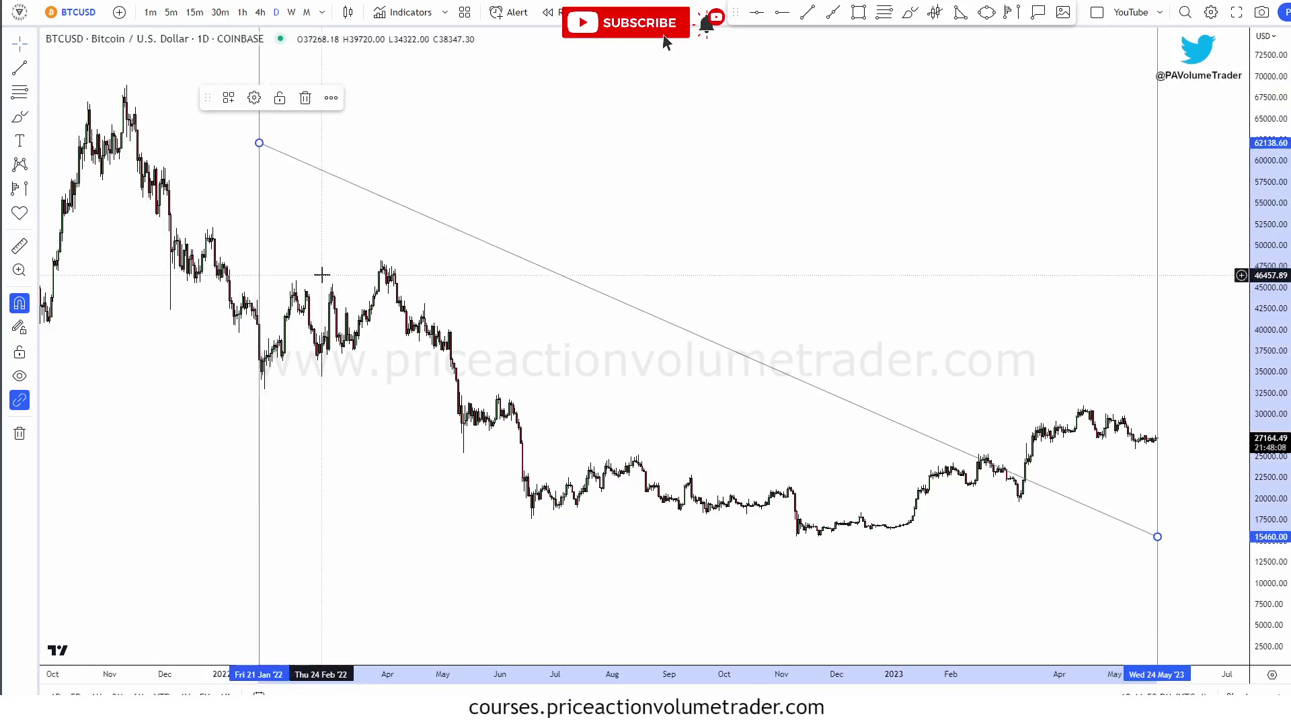
left_click(572, 233)
left_click_drag(590, 234, 670, 238)
Examine where the volume profile covers the candles of January and February 2022, and circle that area freehand
scroll(676, 238, "up", 1)
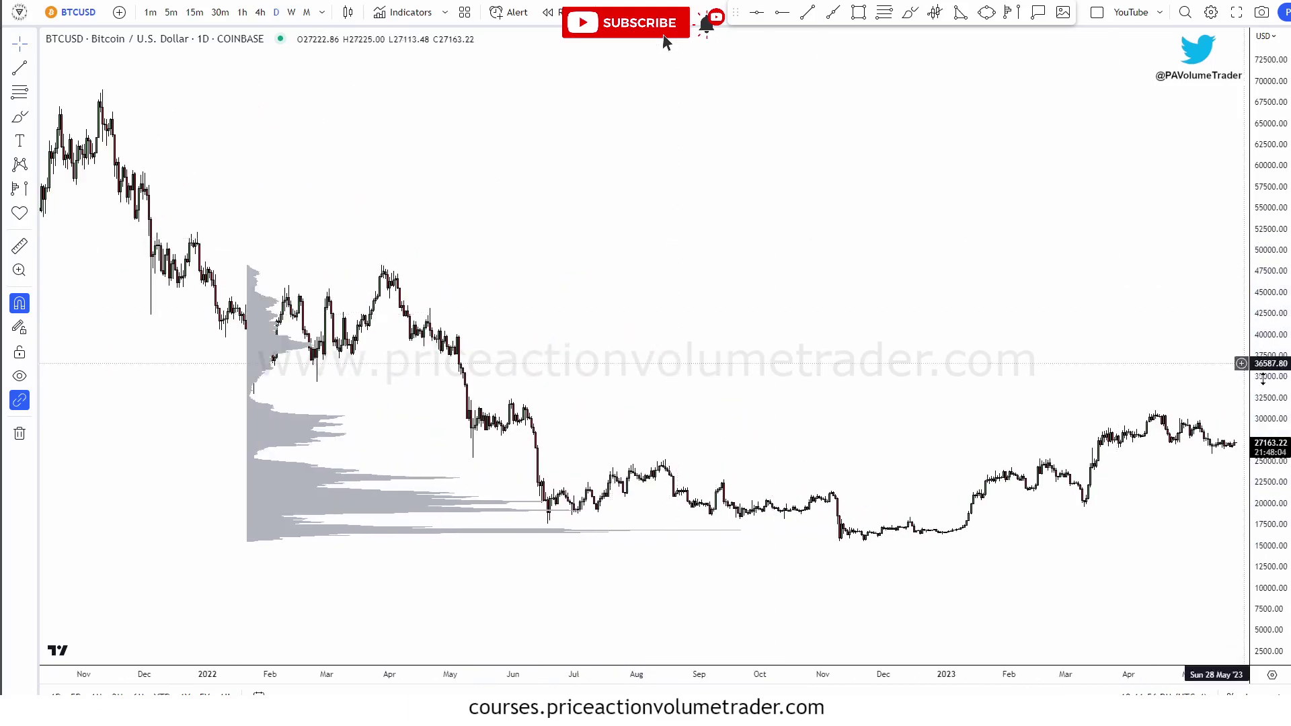
left_click_drag(1262, 377, 1260, 228)
left_click_drag(1075, 336, 992, 277)
scroll(1075, 248, "up", 1)
left_click(138, 282)
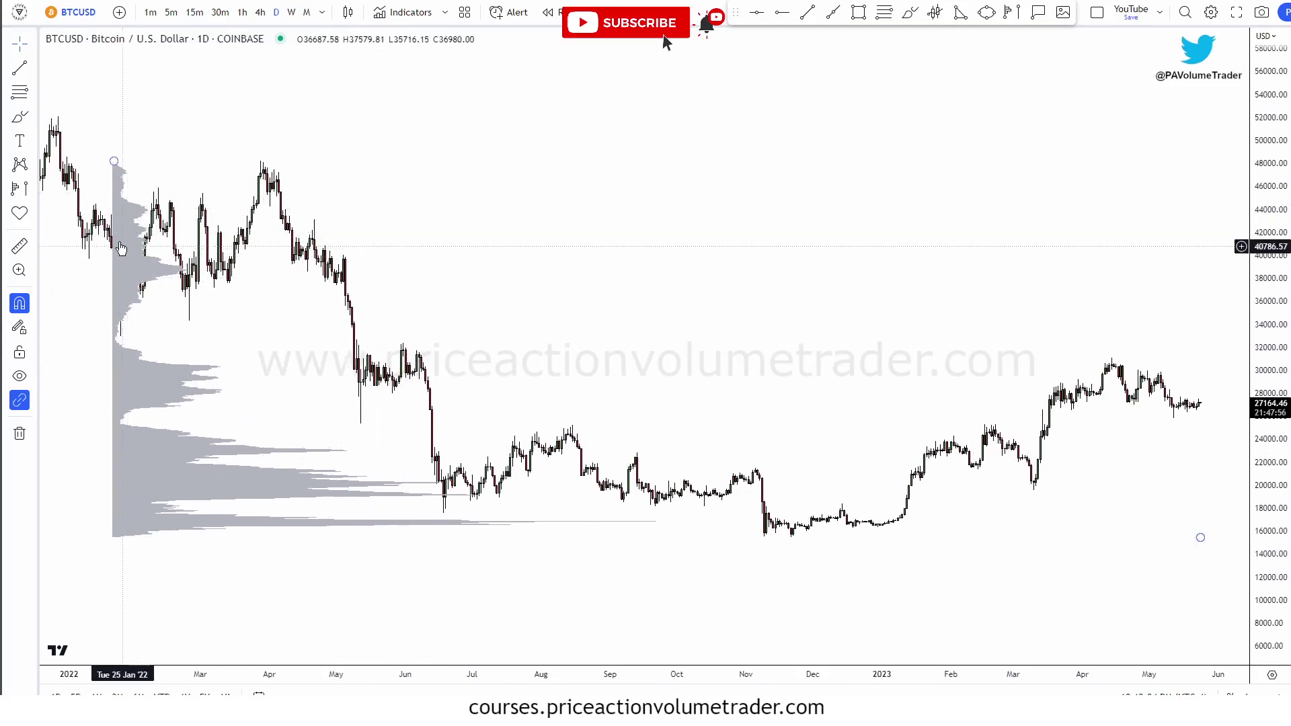
left_click(447, 169)
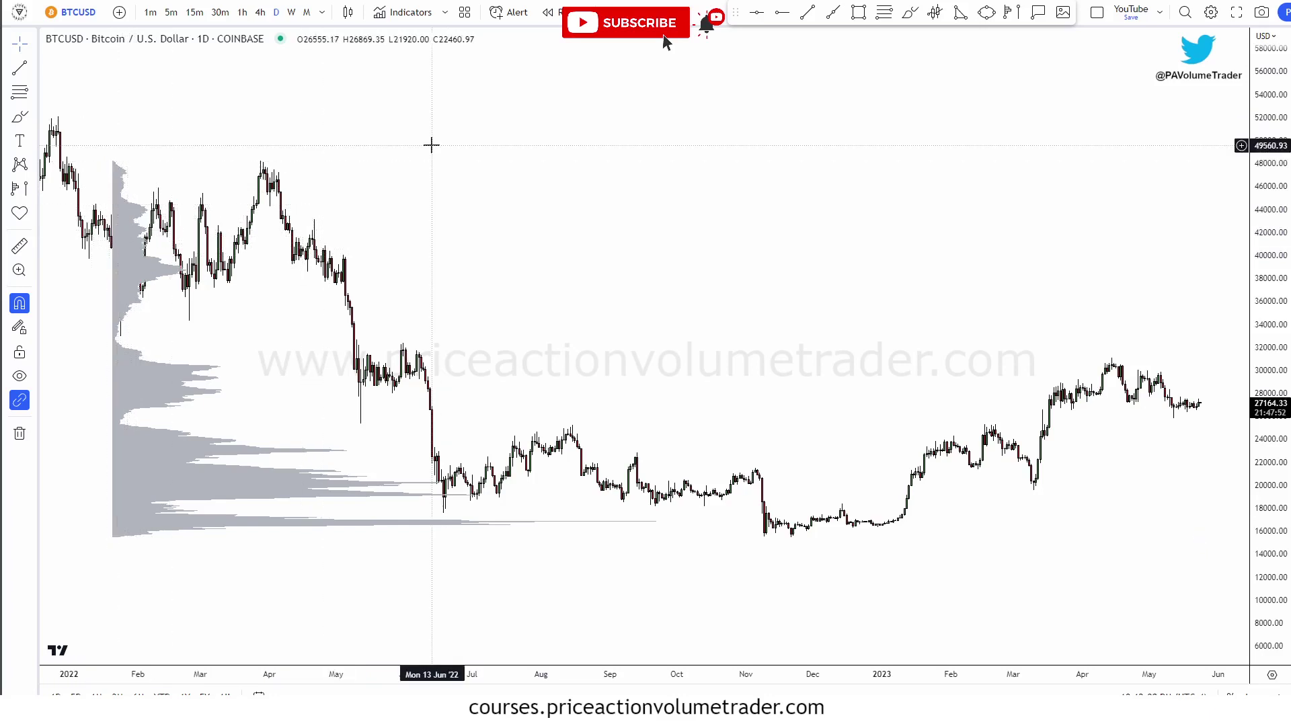
left_click_drag(536, 147, 513, 168)
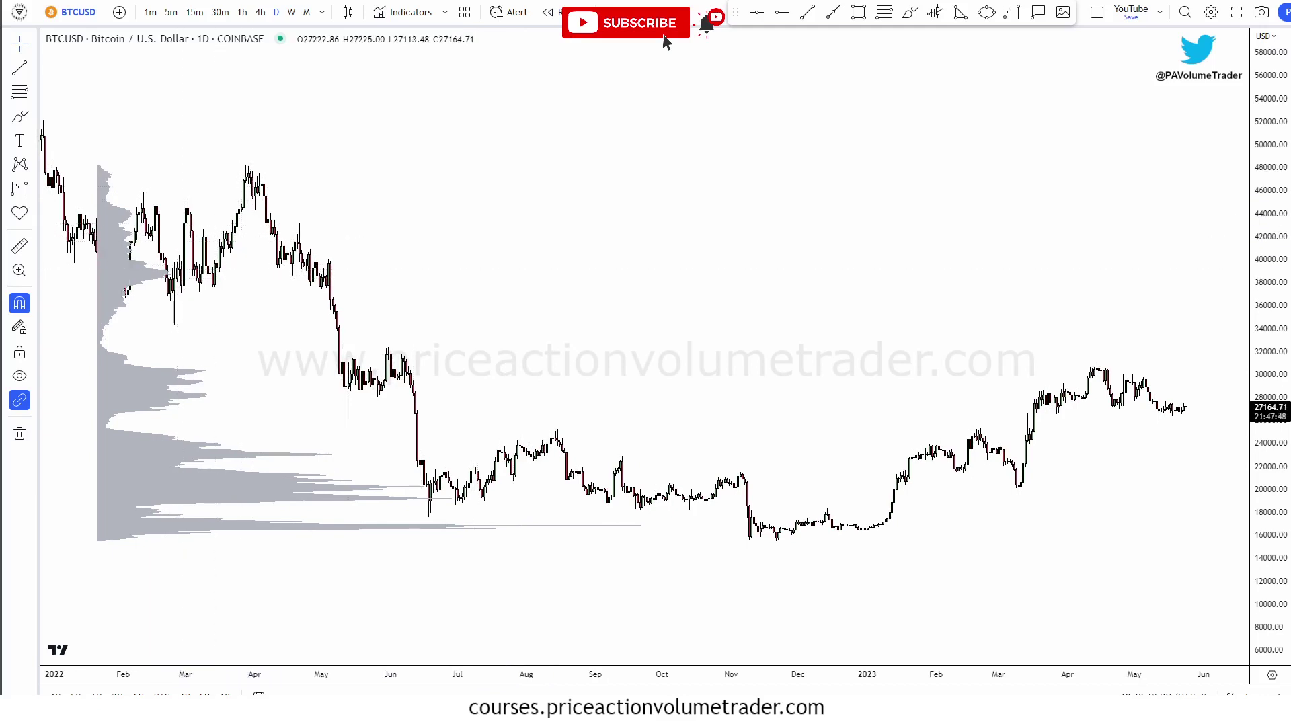
mouse_move(110, 262)
left_mouse_down()
mouse_move(173, 246)
mouse_move(129, 254)
left_mouse_up()
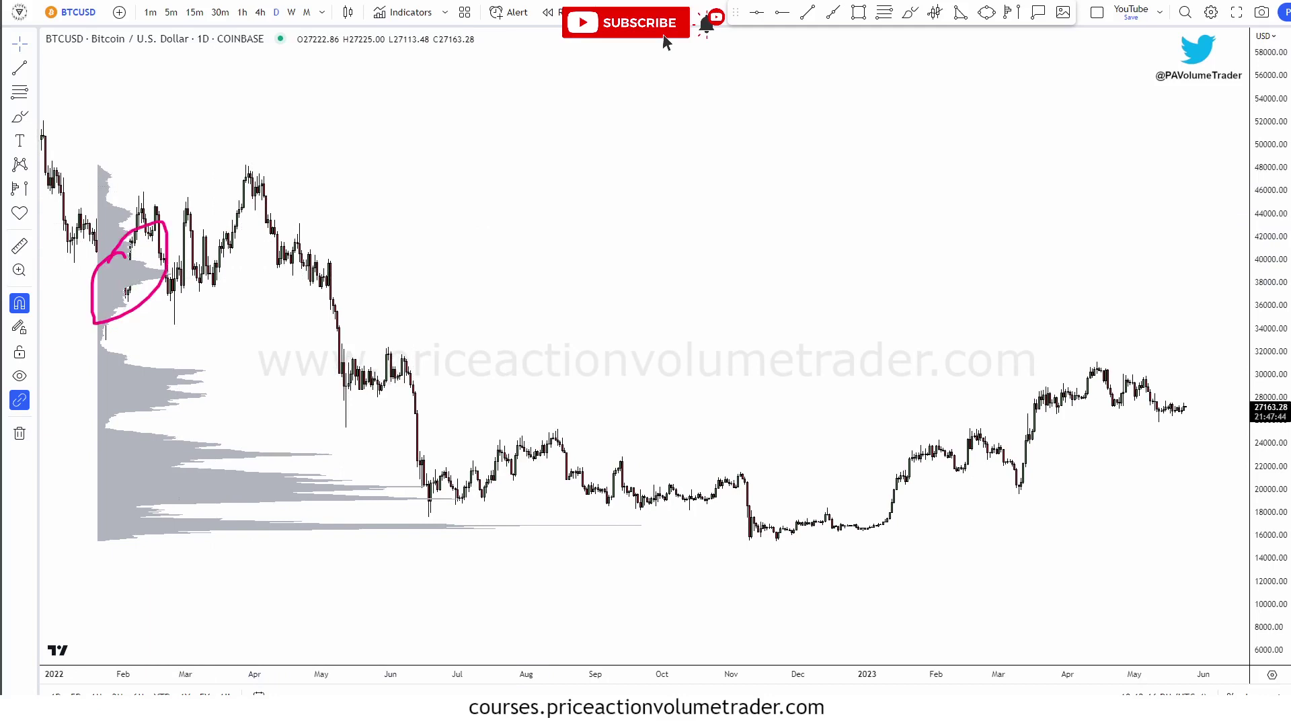
Send the volume profile to the back of the visual order, behind the candles, and erase the freehand circle
right_click(113, 240)
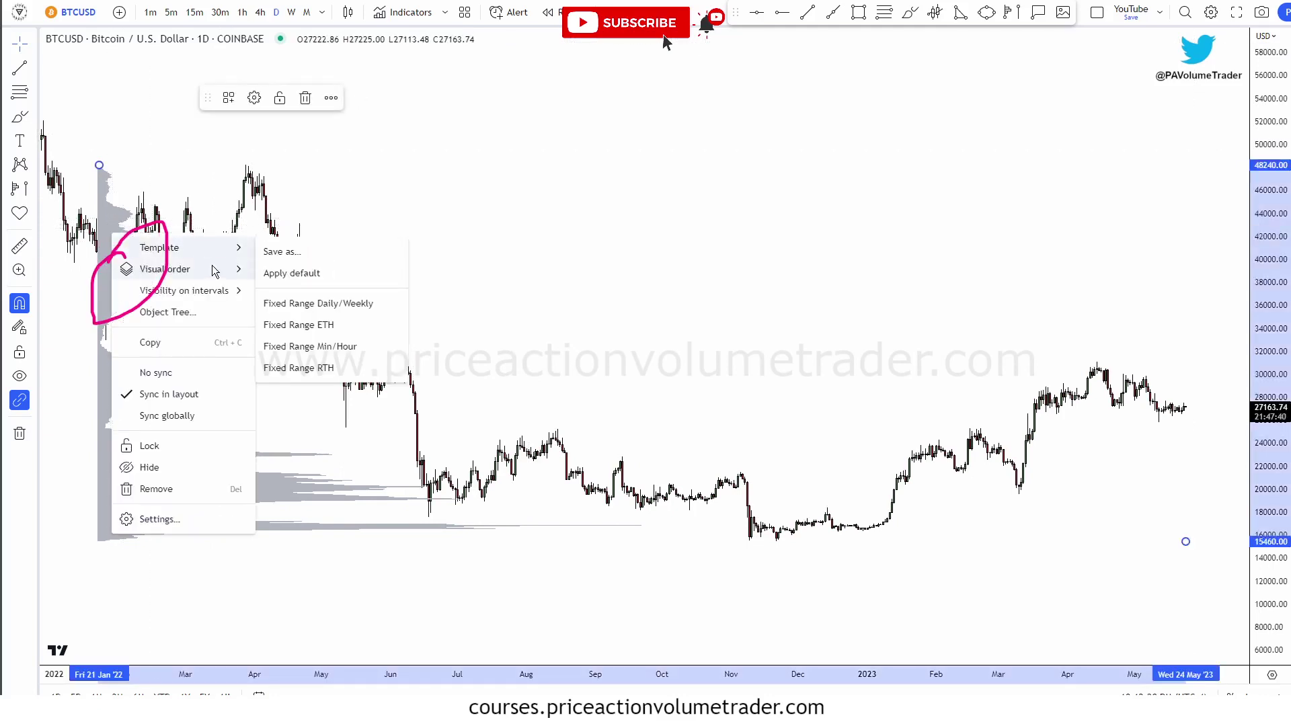
mouse_move(169, 272)
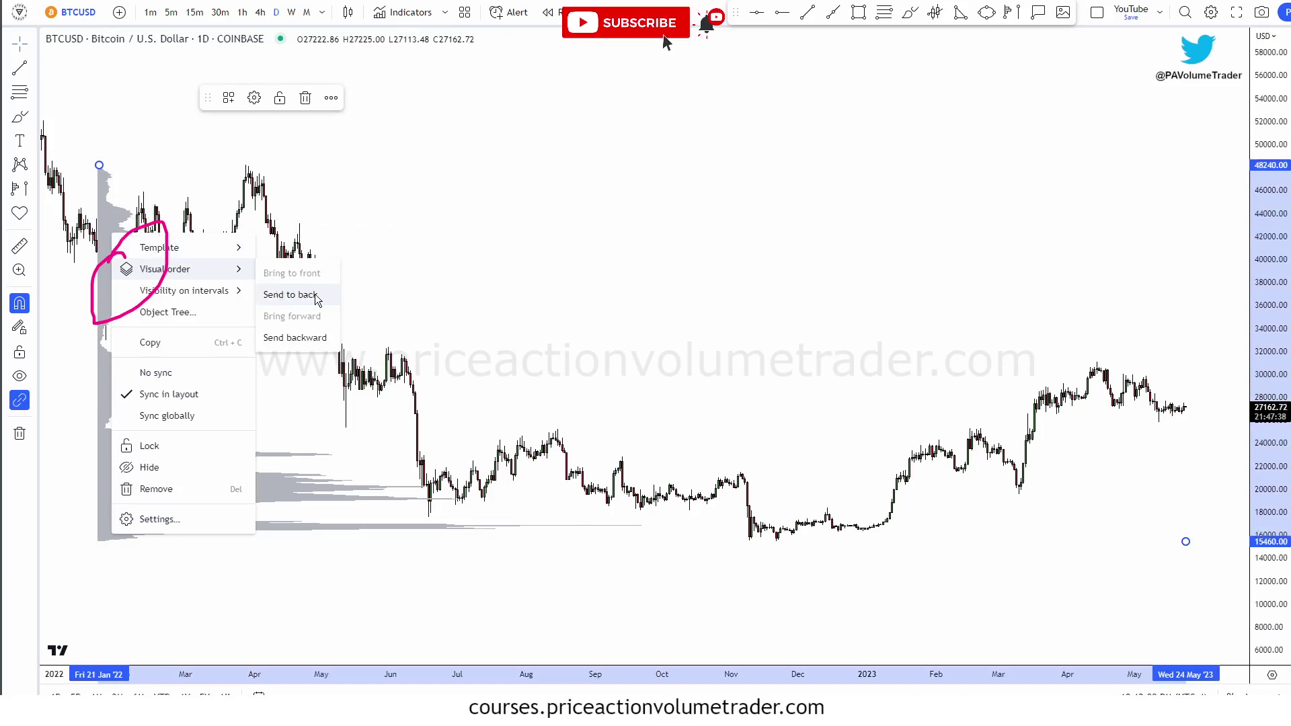
left_click(314, 294)
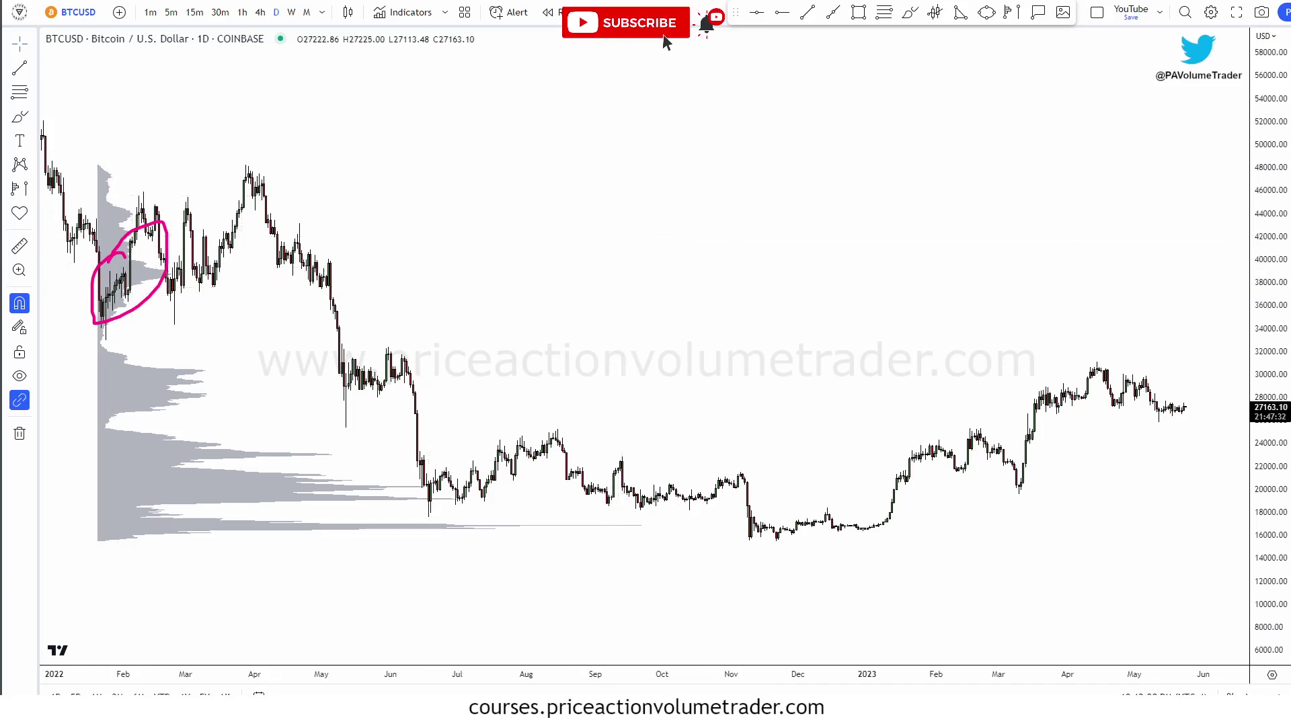
key("Escape")
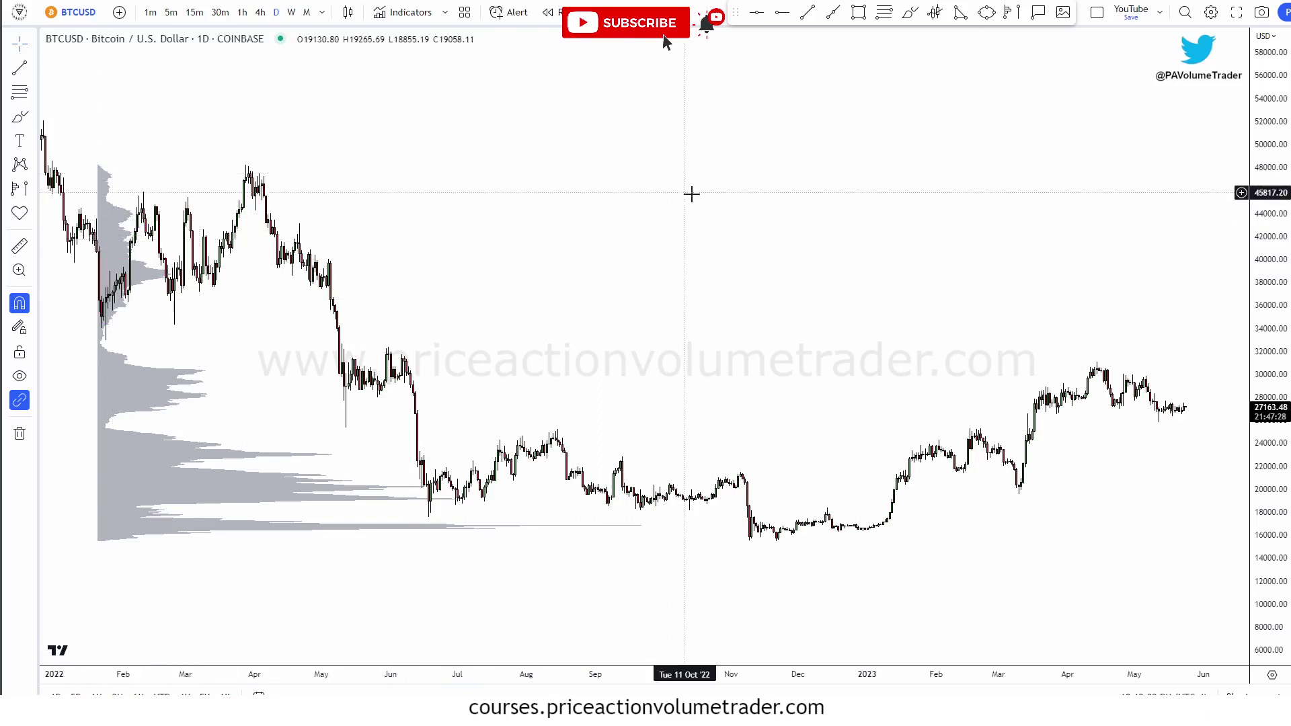
left_click_drag(705, 191, 715, 189)
left_click_drag(1262, 409, 1263, 346)
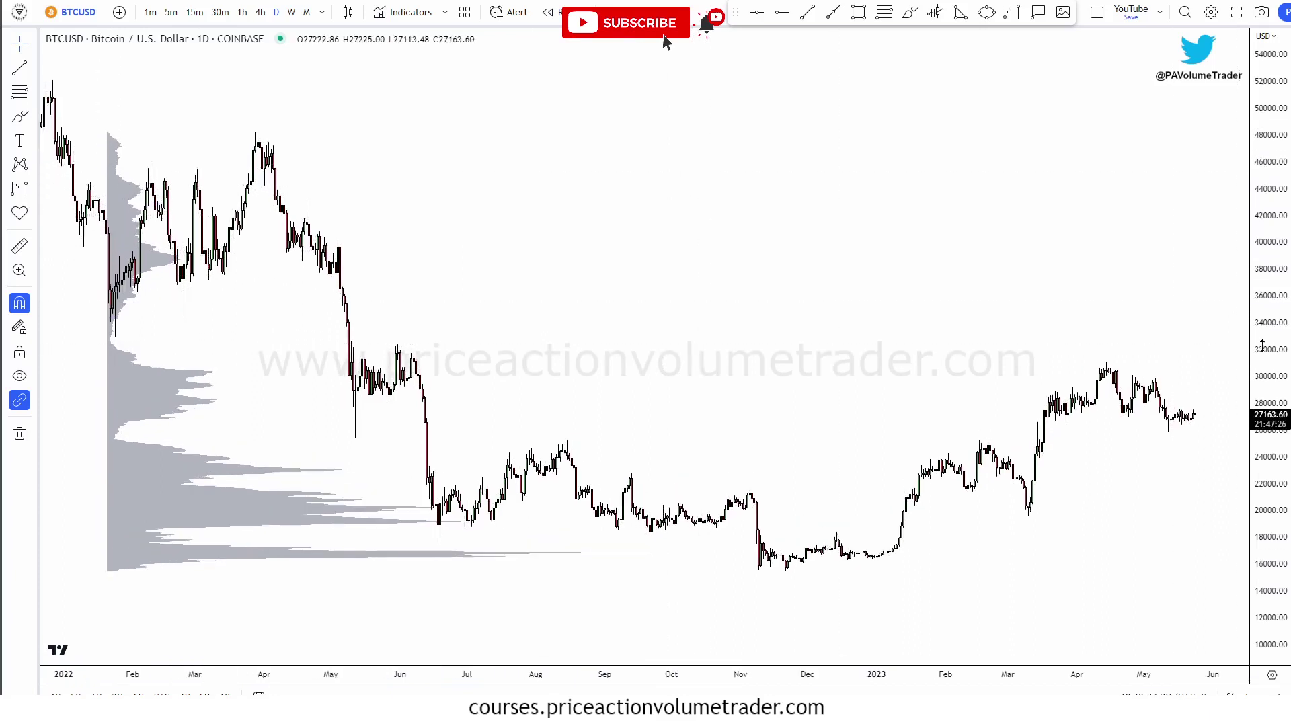
Open the volume profile's visibility settings and circle the Hours and Days intervals freehand
left_click(137, 393)
double_click(137, 393)
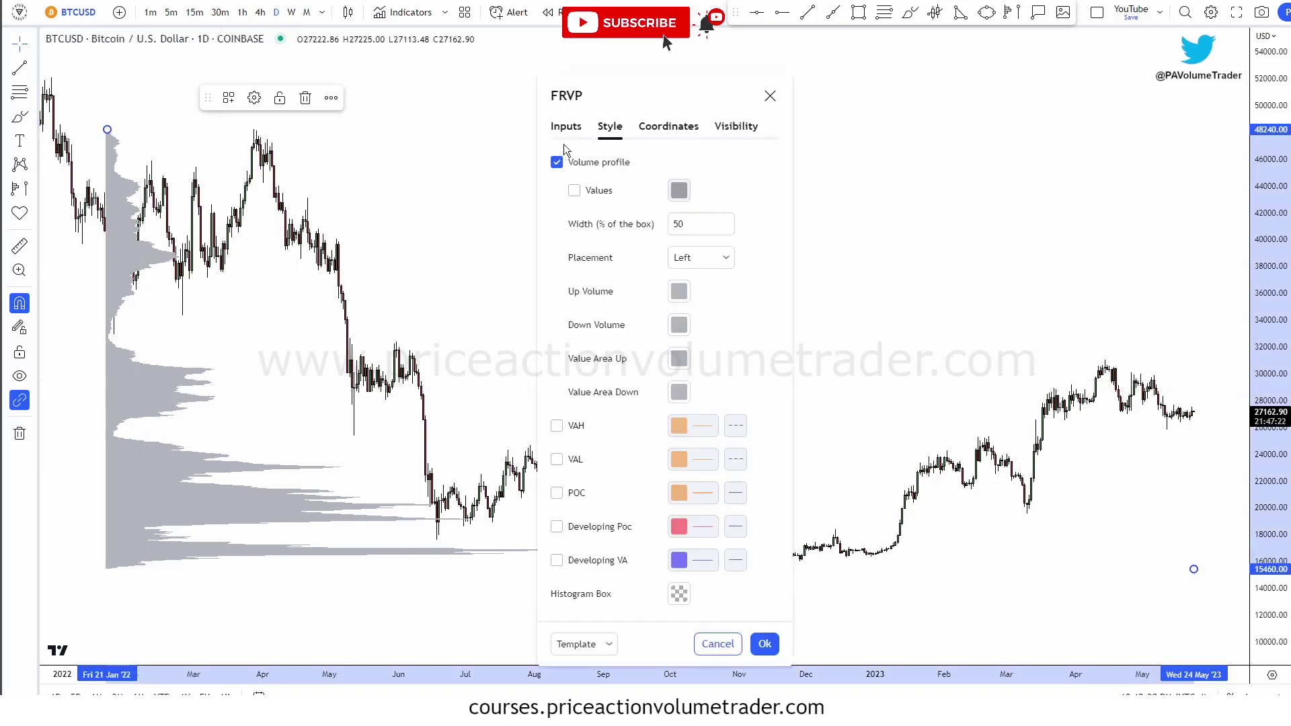
left_click_drag(574, 96, 564, 72)
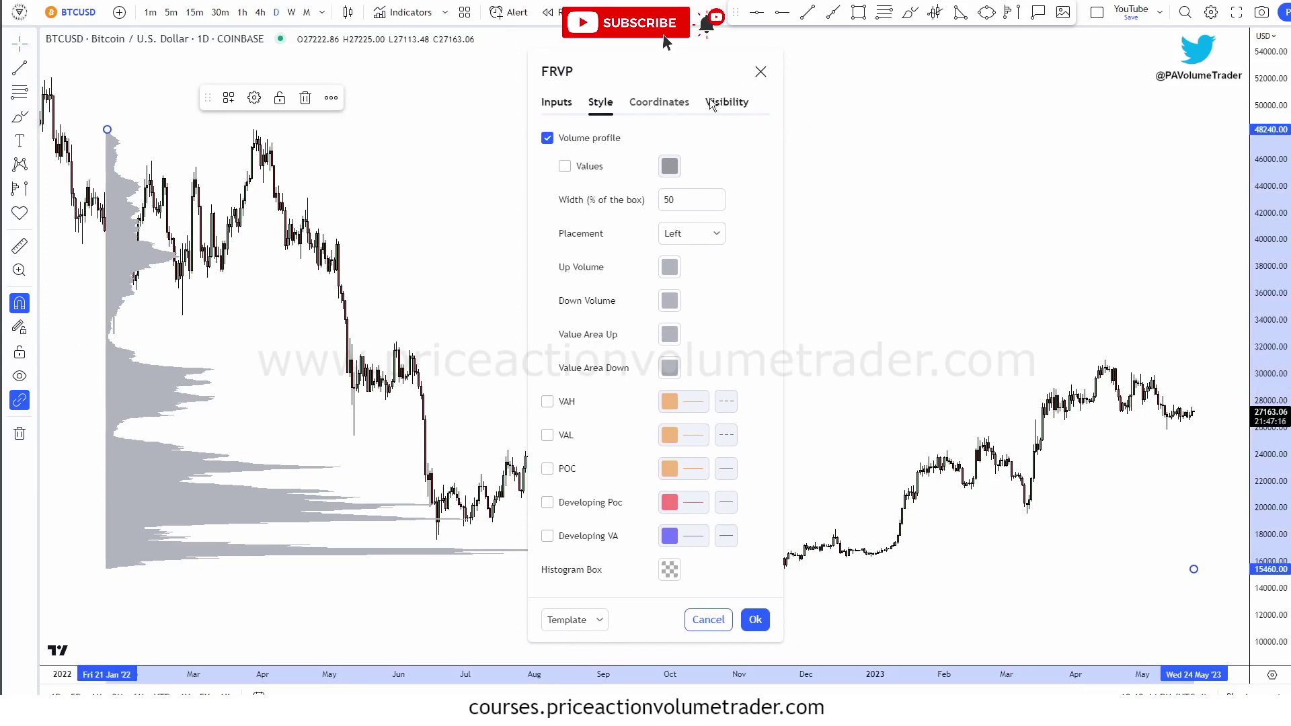
left_click(735, 102)
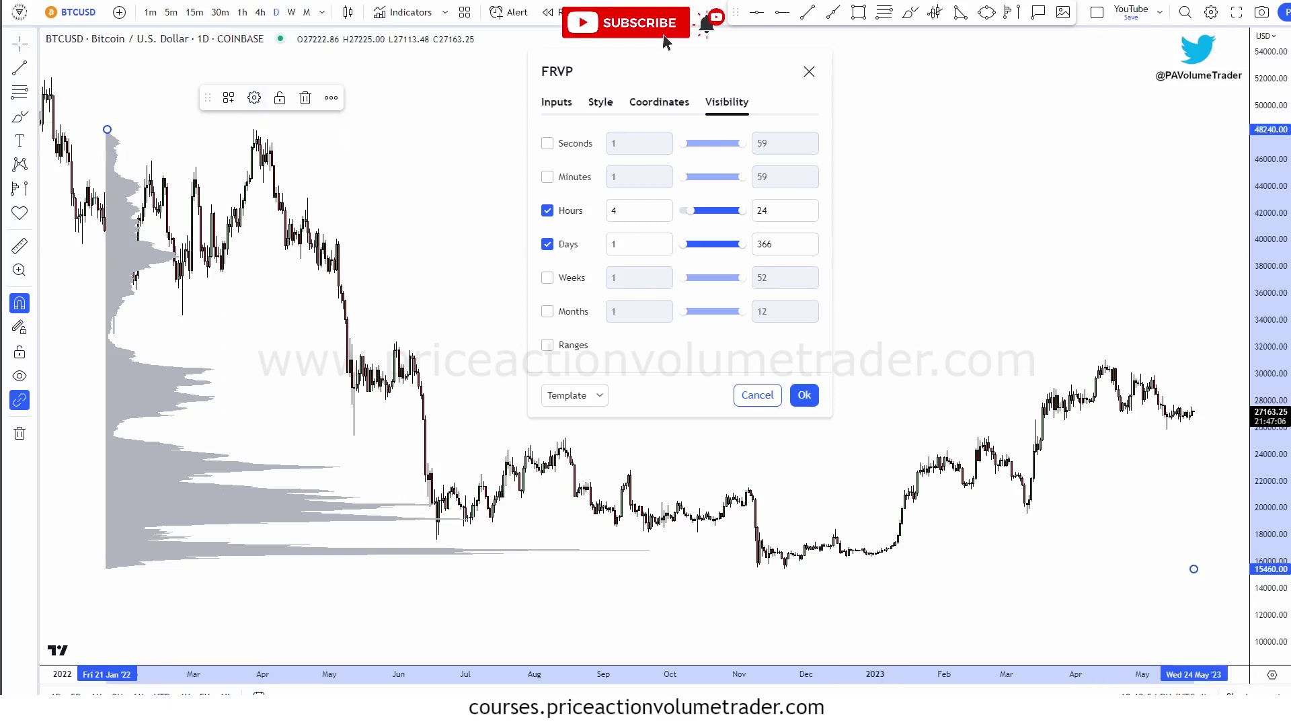
mouse_move(531, 202)
left_mouse_down()
mouse_move(601, 248)
mouse_move(568, 207)
left_mouse_up()
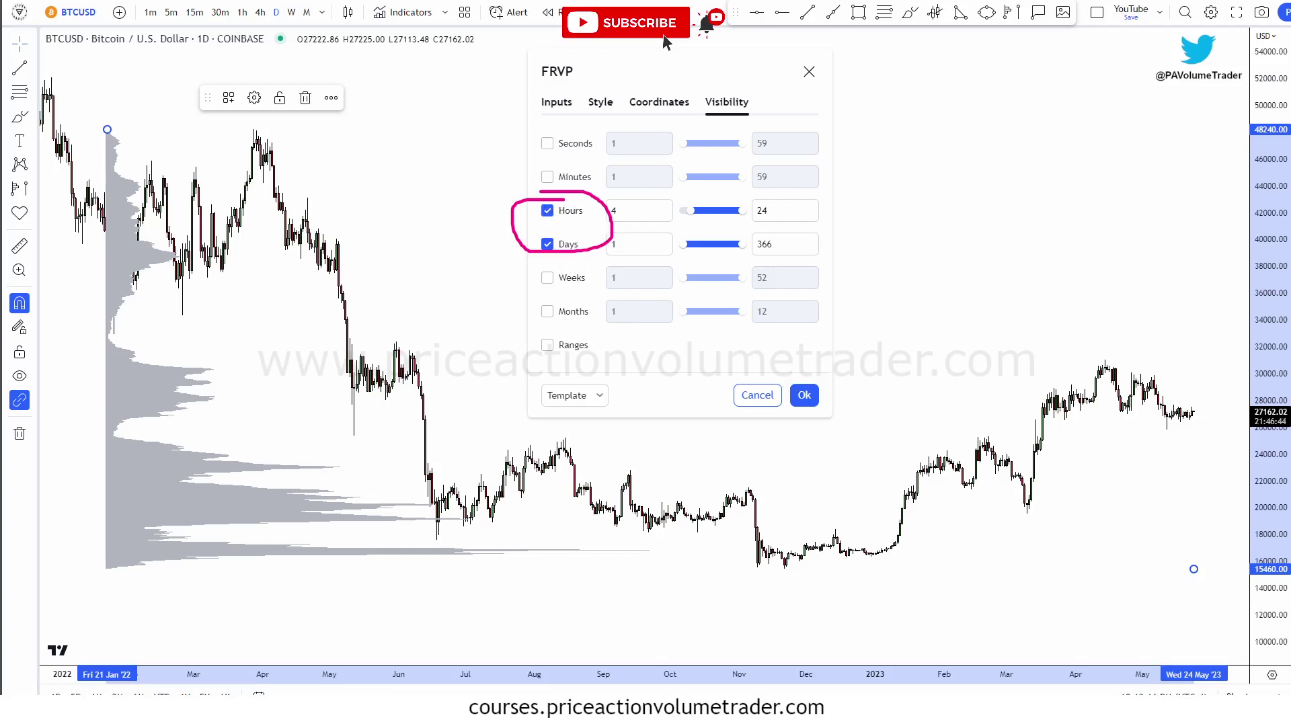
Show the volume profile's coordinates and circle its start and end anchor points on the chart freehand
left_click(659, 102)
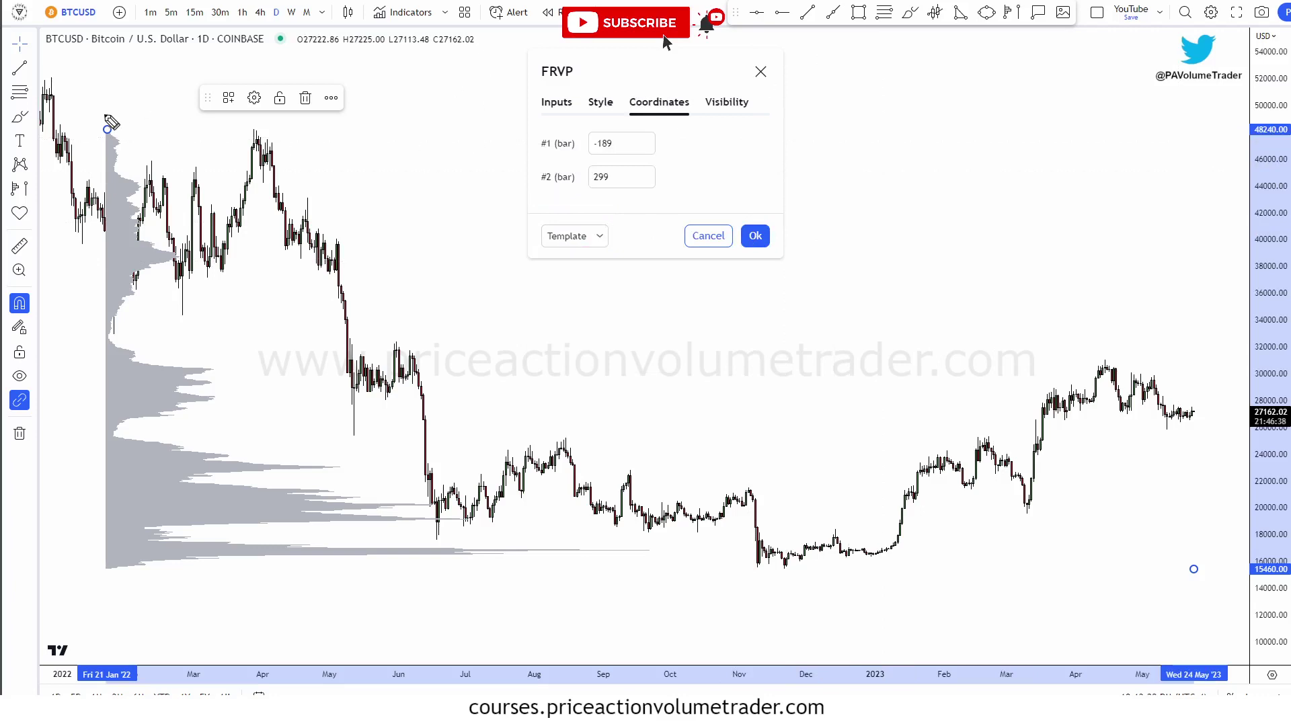
mouse_move(114, 109)
left_mouse_down()
mouse_move(102, 115)
mouse_move(126, 108)
left_mouse_up()
left_click_drag(1182, 550, 1214, 556)
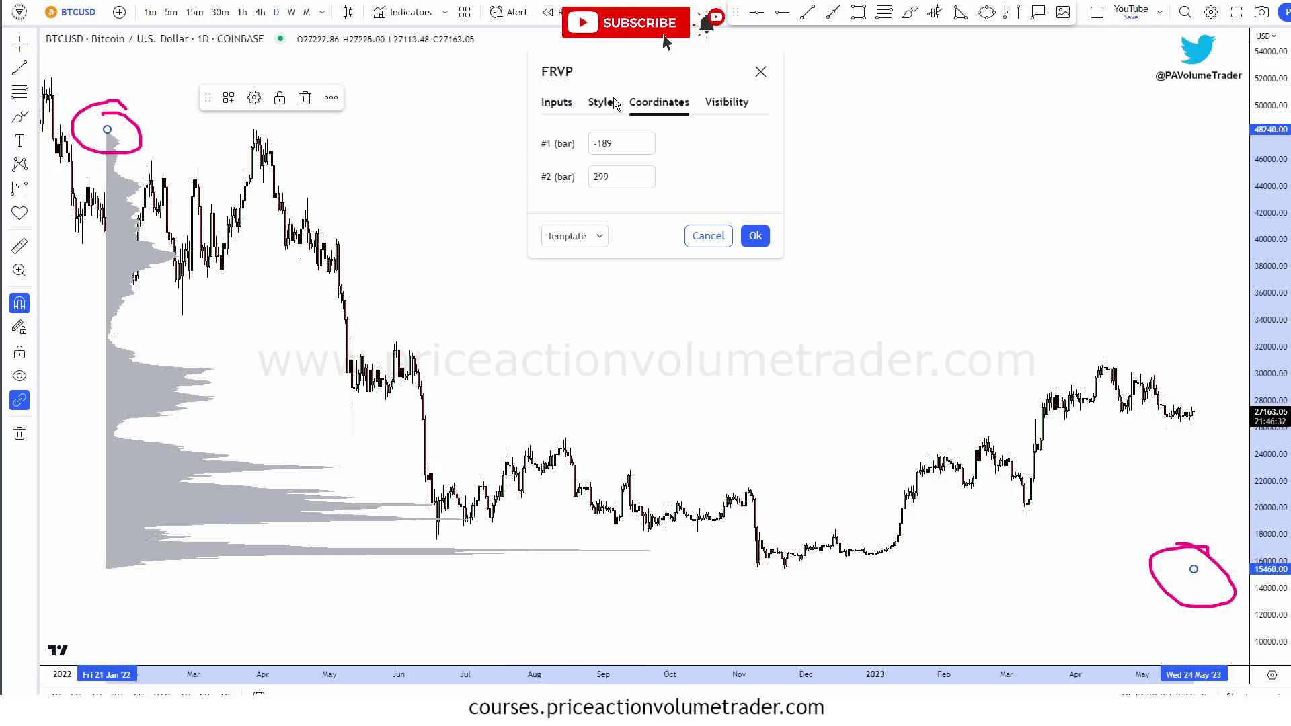
Switch the display of the volume profile off and on again in its style settings
left_click(613, 104)
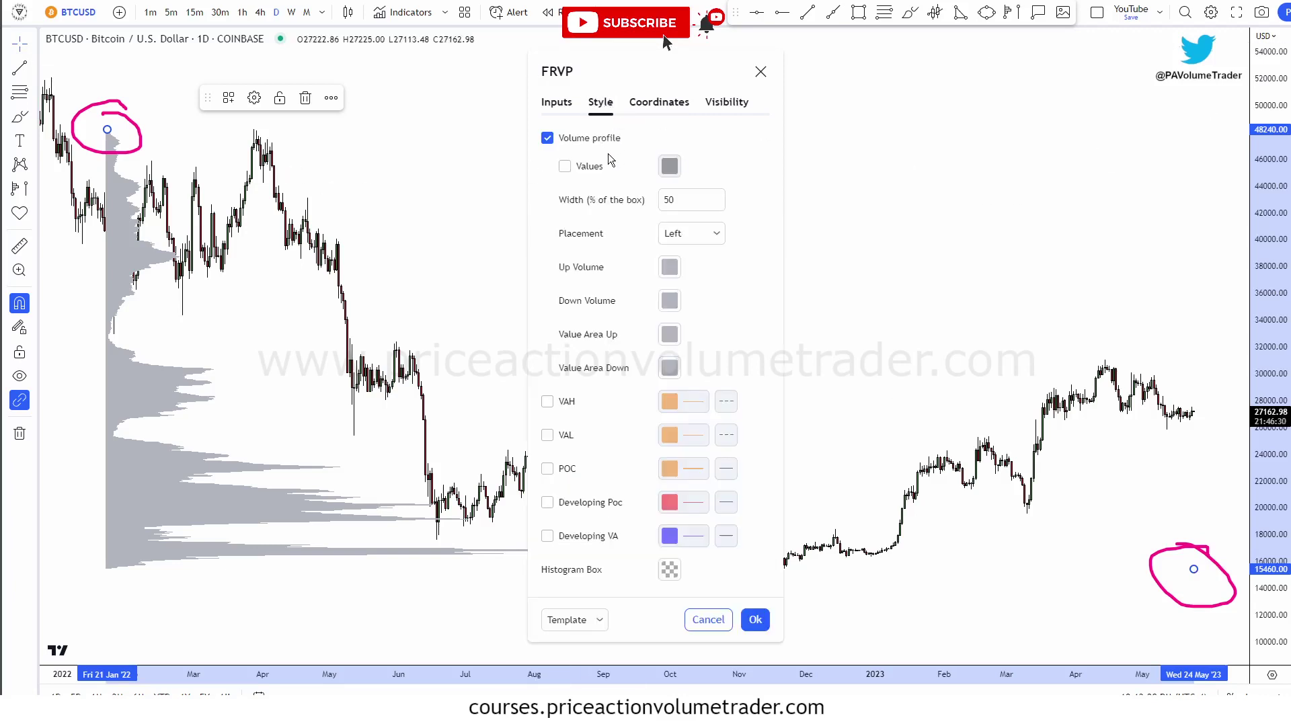
left_click_drag(563, 72, 545, 24)
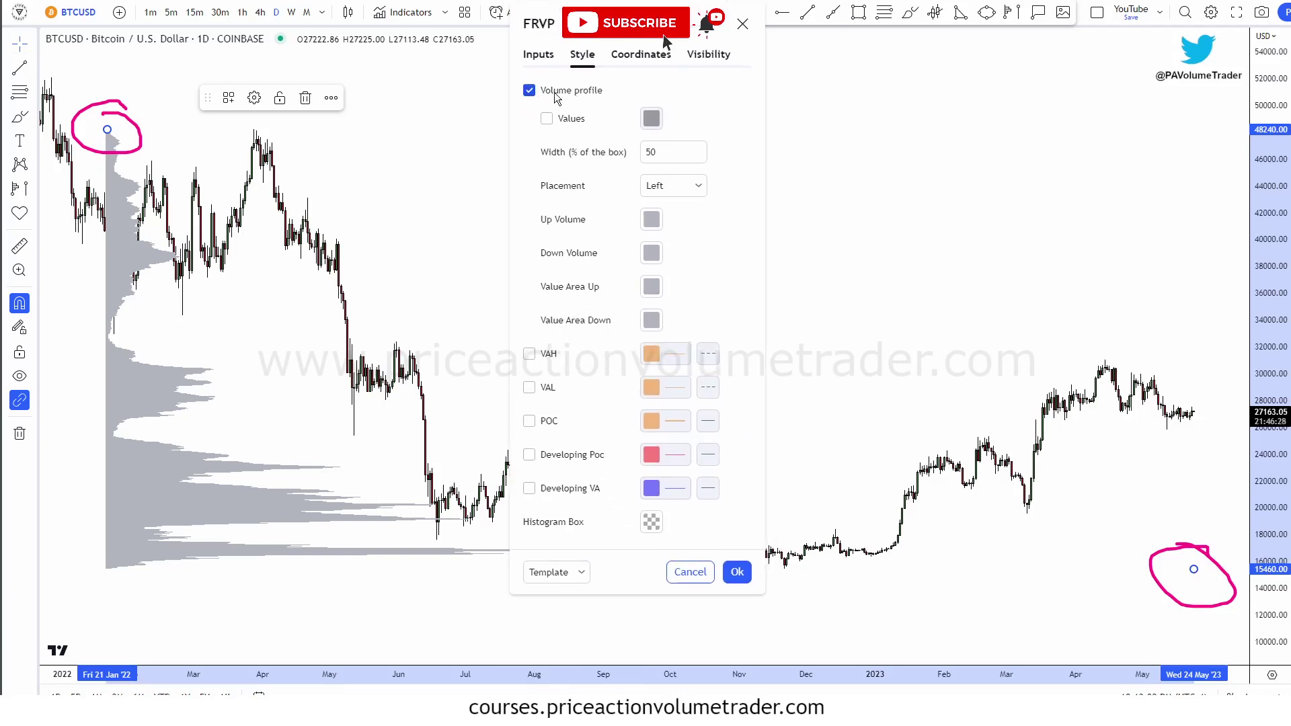
left_click(529, 91)
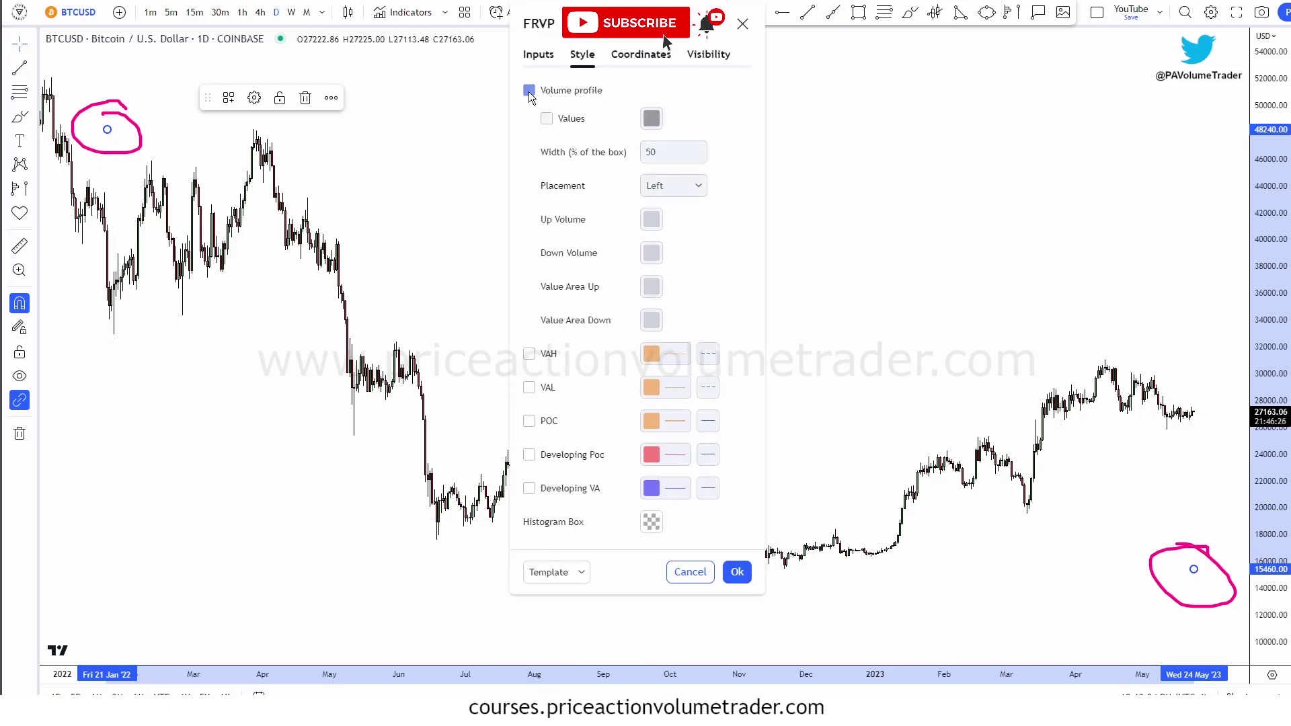
left_click(529, 90)
left_click(529, 91)
left_click(530, 91)
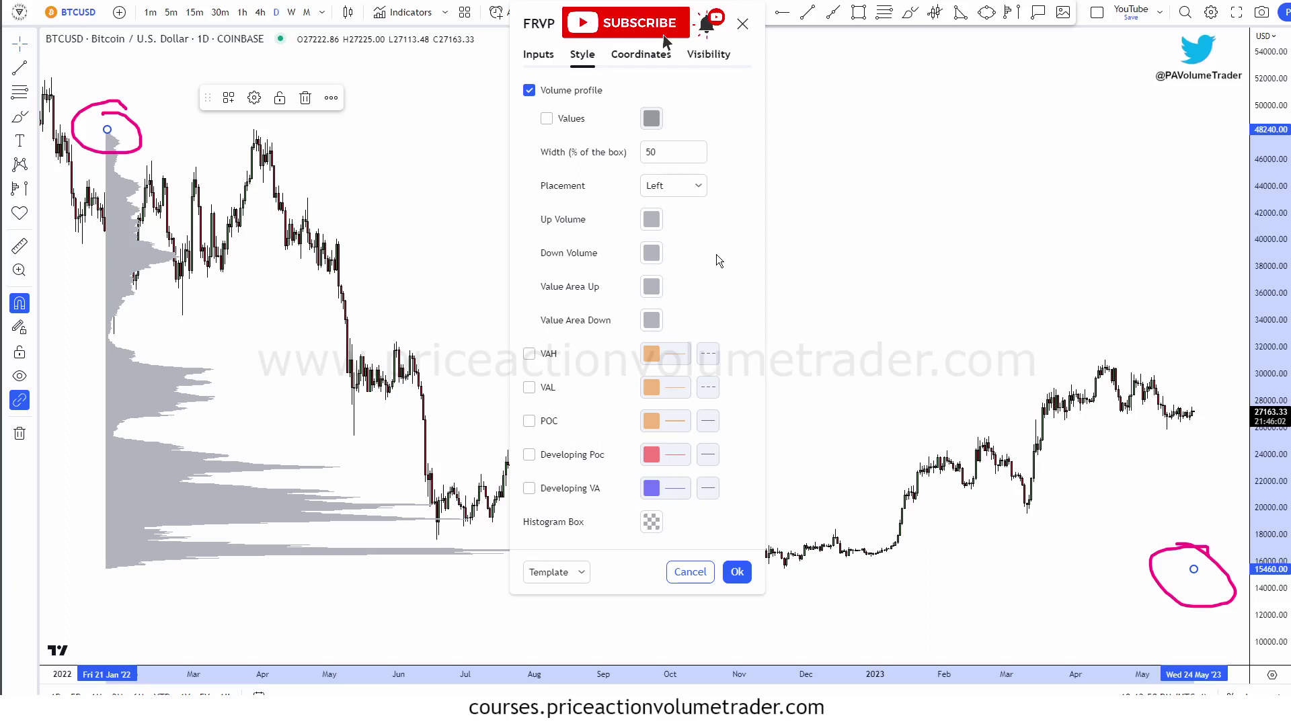
Set the volume profile's placement to Right, close its settings, and erase the freehand circles
left_click(697, 190)
left_click(678, 211)
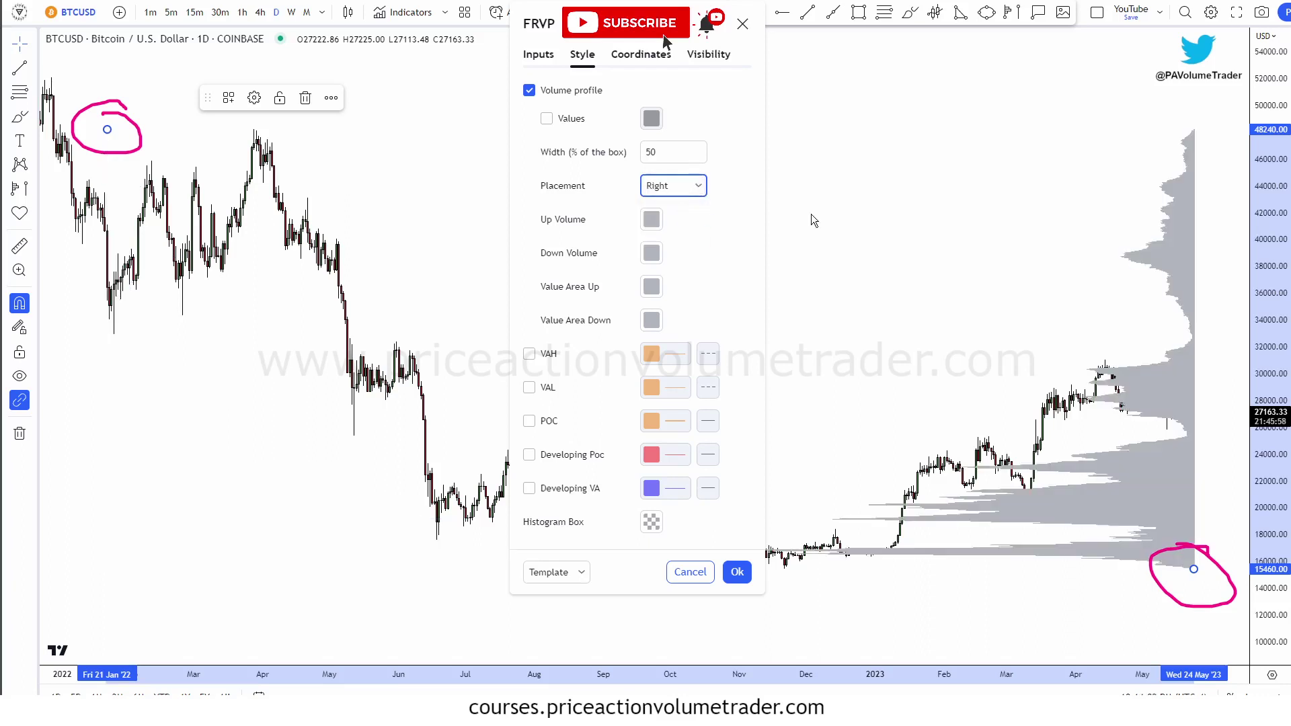
left_click(981, 218)
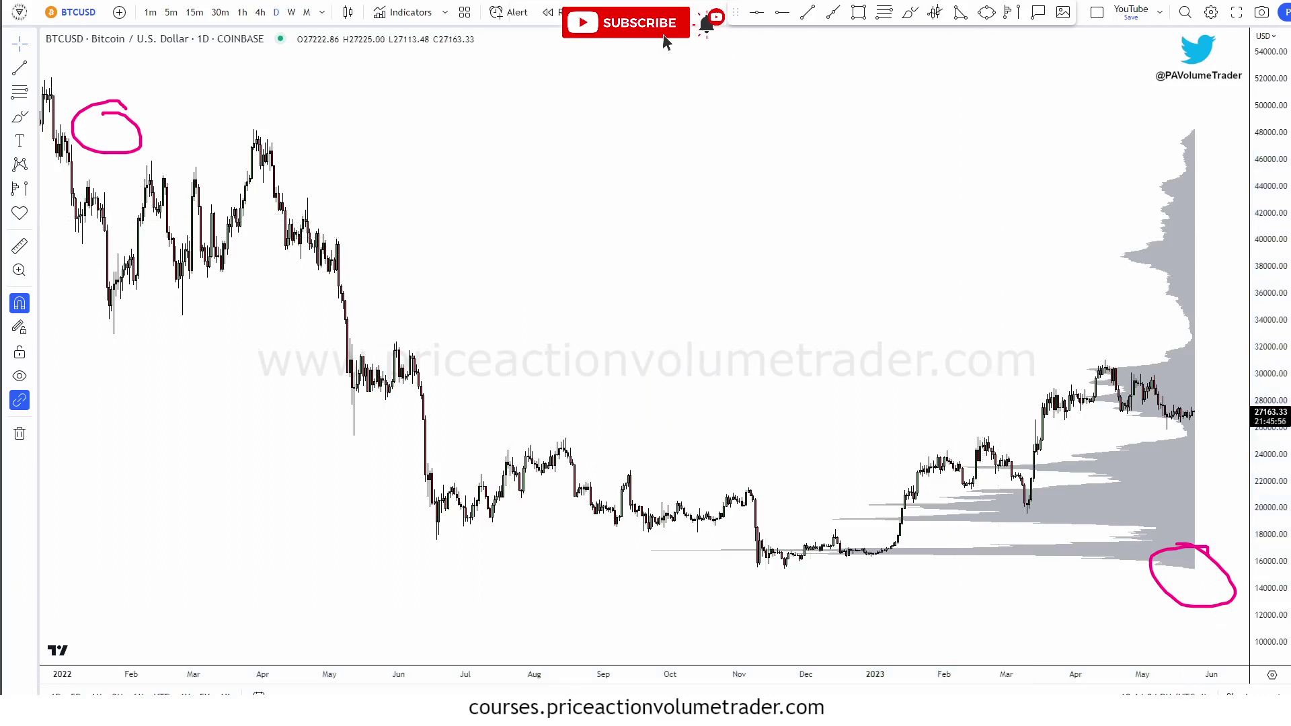
key("Escape")
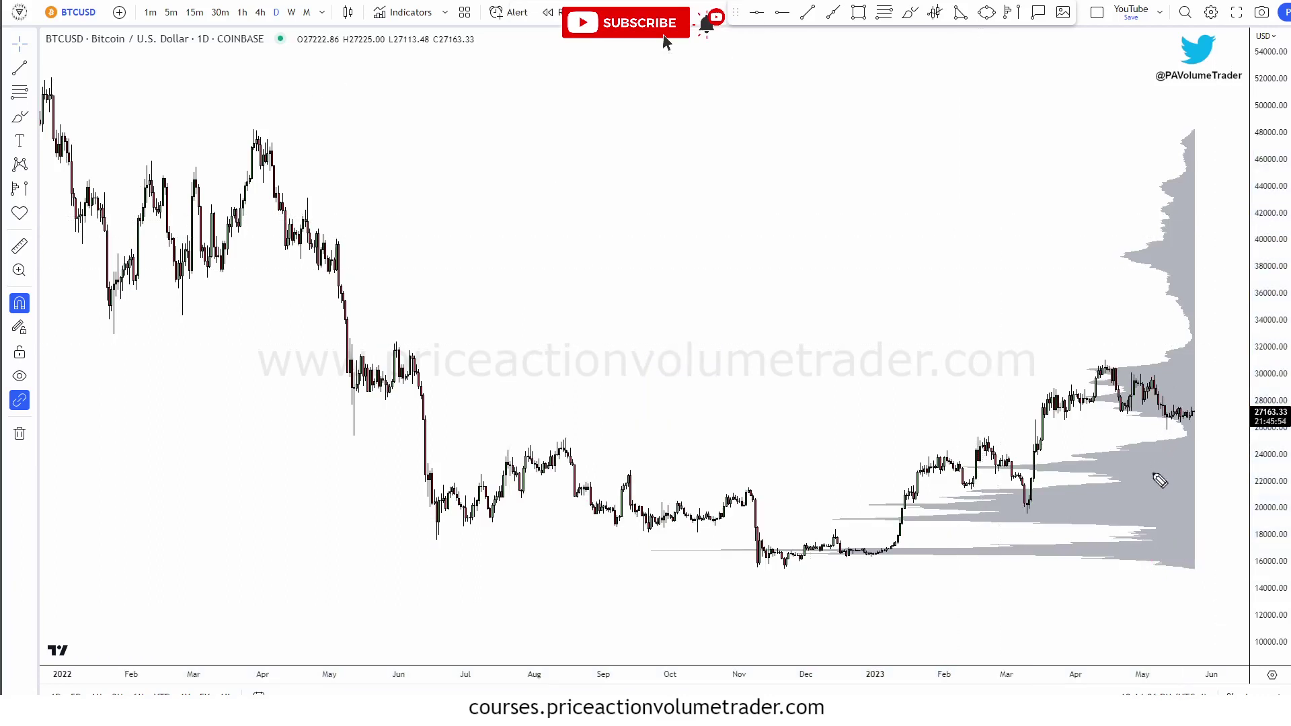
Mark the latest candle freehand and enable the Last price line in the chart's symbol settings
mouse_move(1194, 411)
left_mouse_down()
mouse_move(1195, 433)
mouse_move(1196, 408)
left_mouse_up()
right_click(756, 190)
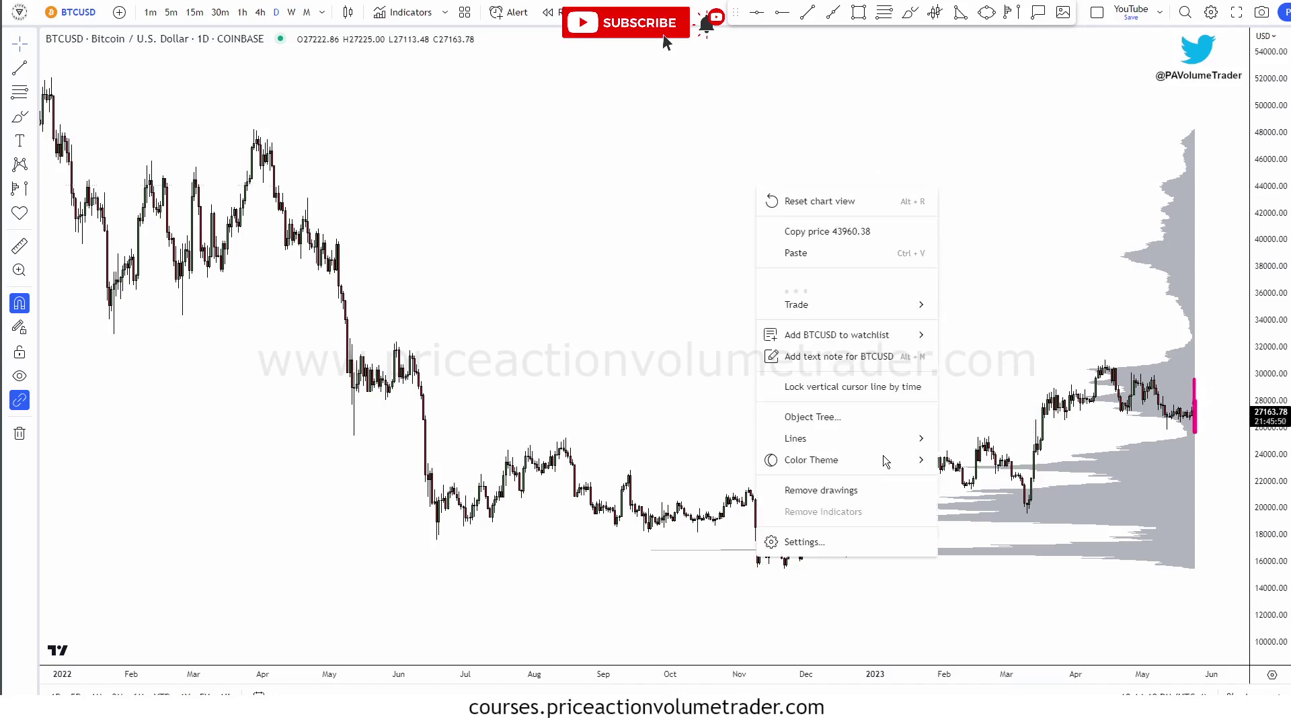
left_click(804, 542)
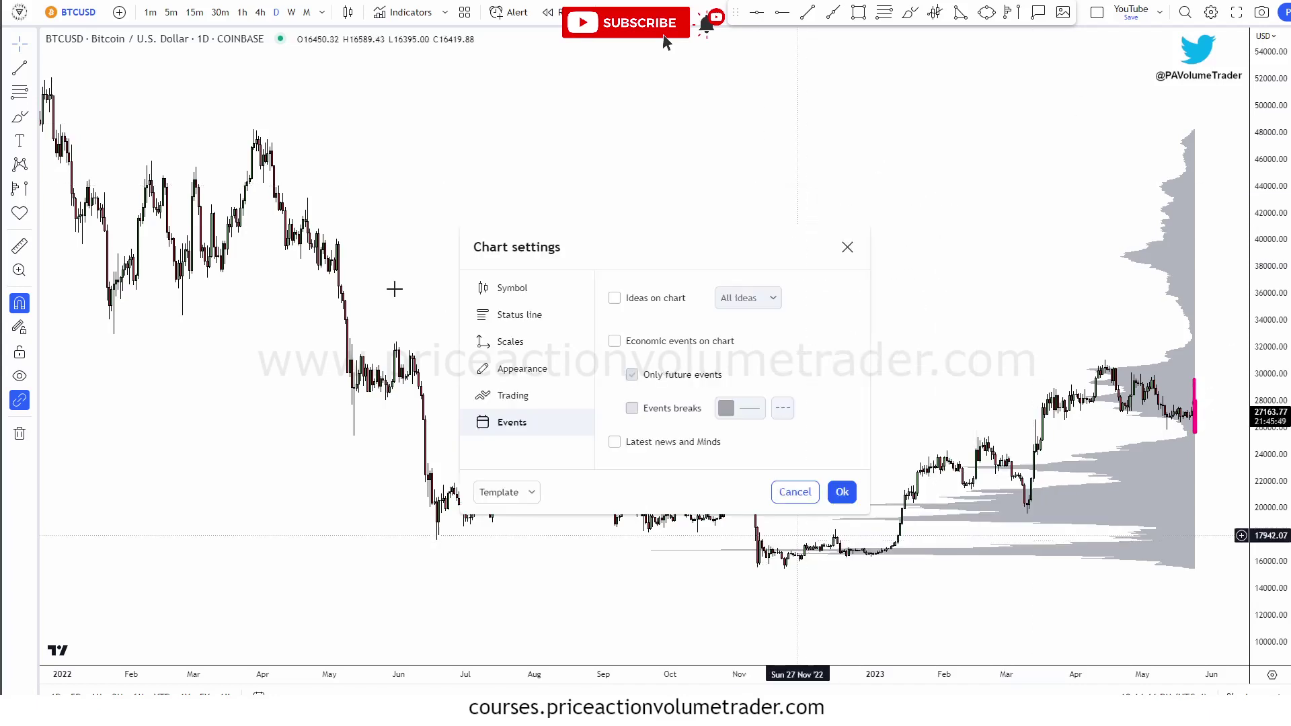
left_click(518, 300)
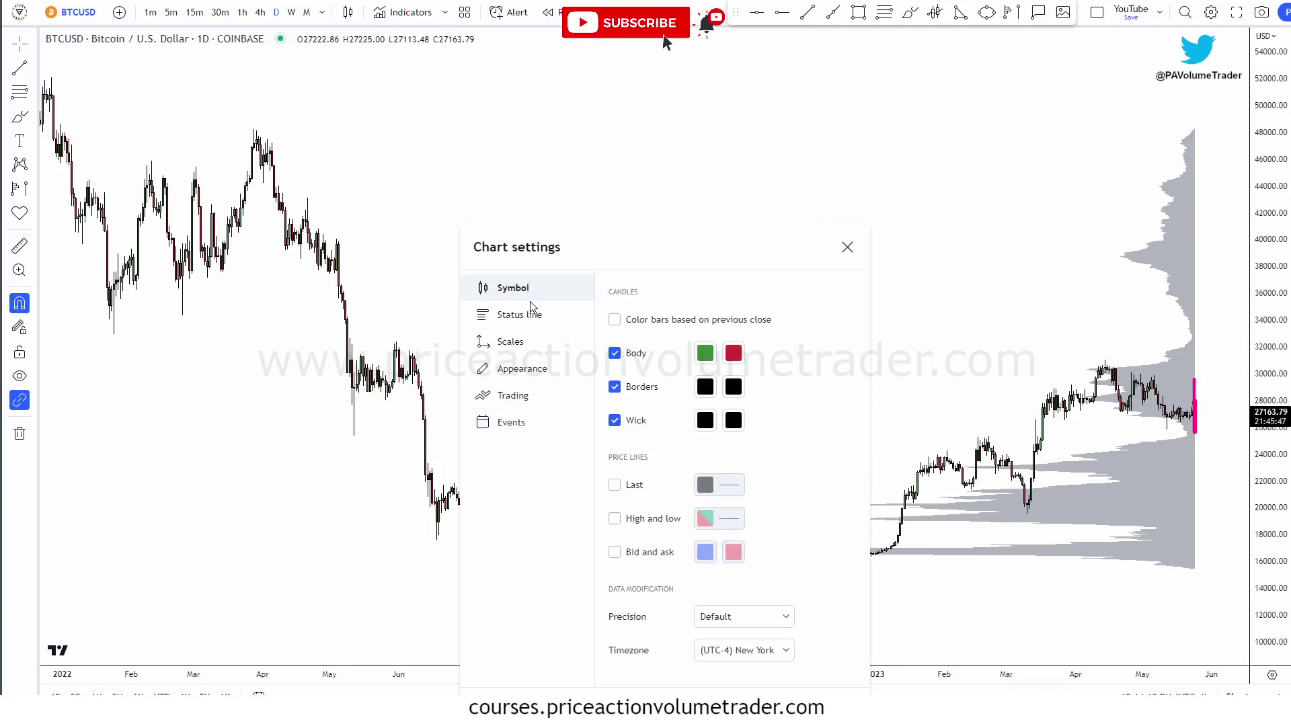
left_click(614, 485)
left_click(845, 707)
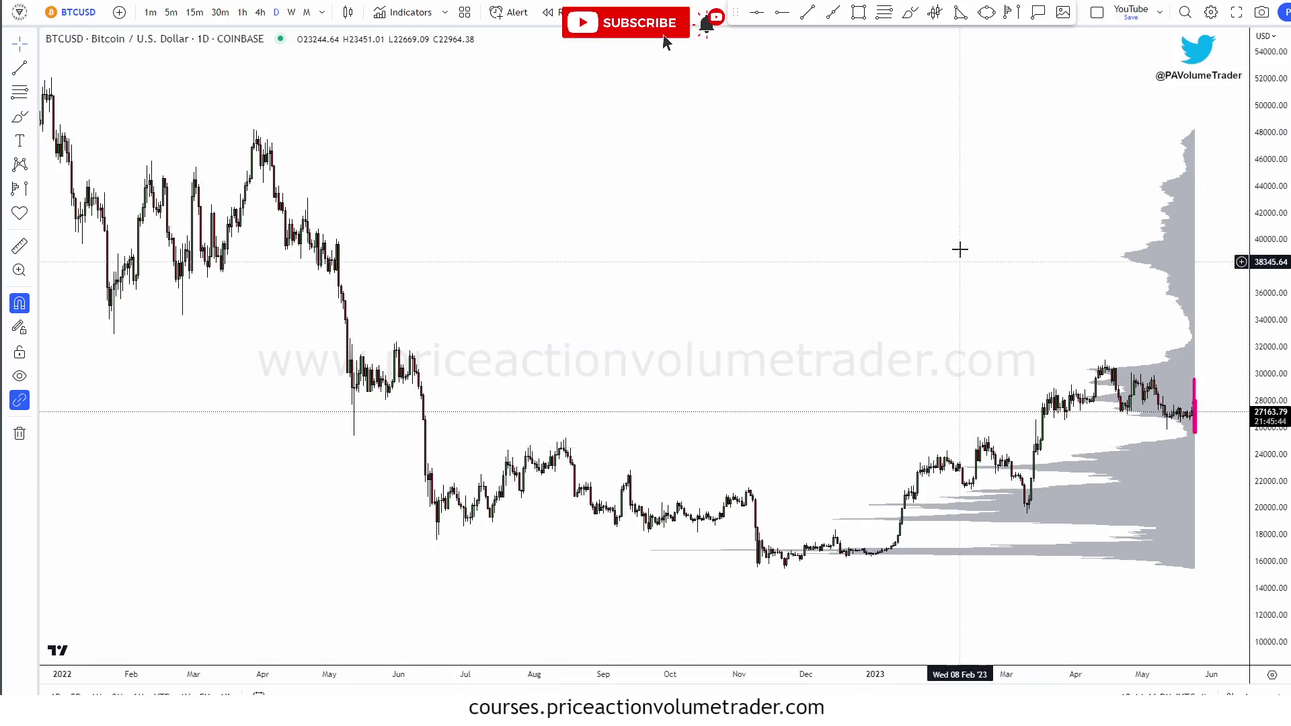
Circle the latest candle and outline the empty space between the profile and the price scale freehand, and erase the marks
left_click_drag(944, 242, 878, 246)
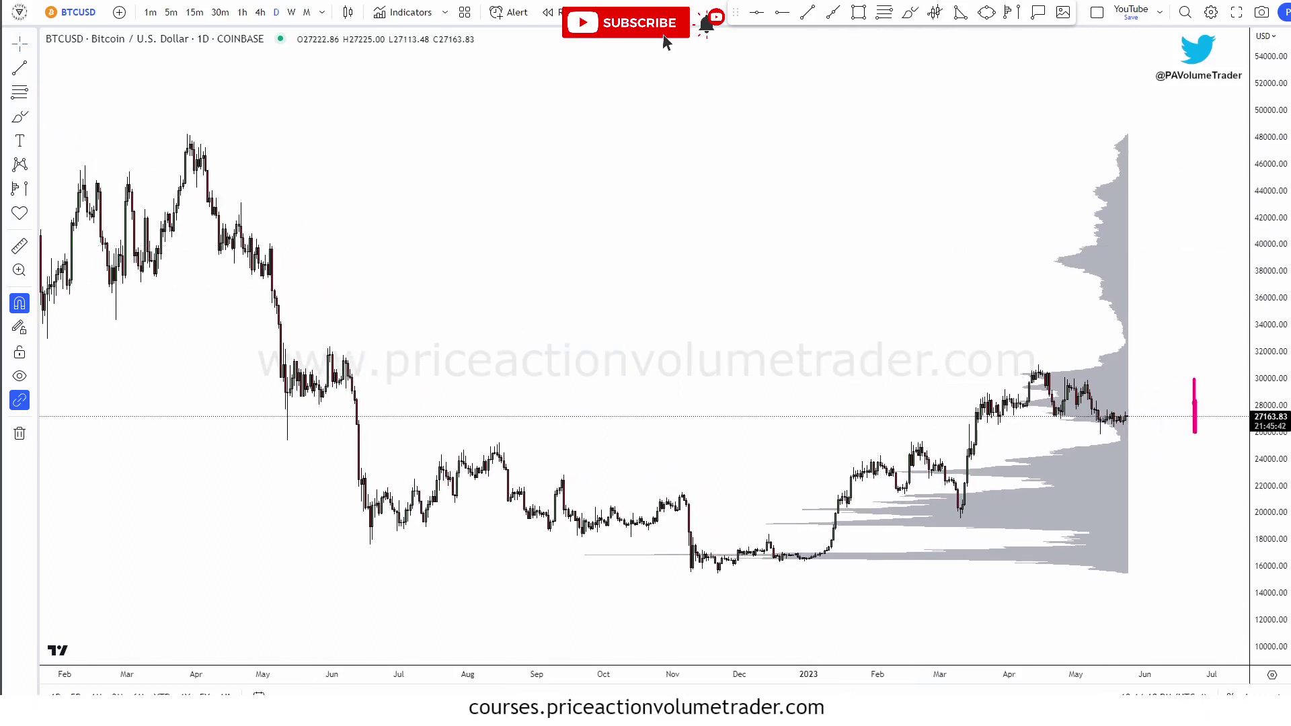
left_click_drag(1130, 408, 1137, 428)
mouse_move(1257, 130)
left_mouse_down()
mouse_move(1195, 360)
mouse_move(1249, 613)
mouse_move(1269, 184)
left_mouse_up()
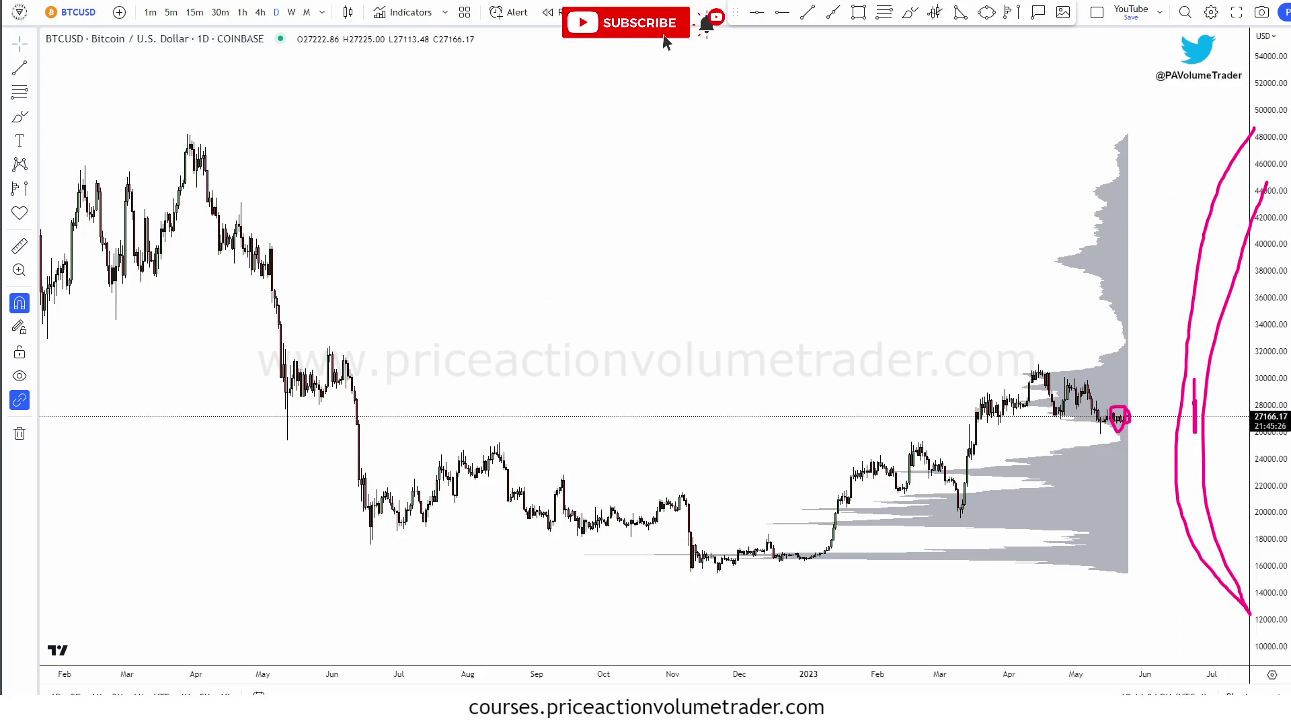
mouse_move(483, 217)
left_mouse_down()
mouse_move(620, 159)
mouse_move(615, 197)
left_mouse_up()
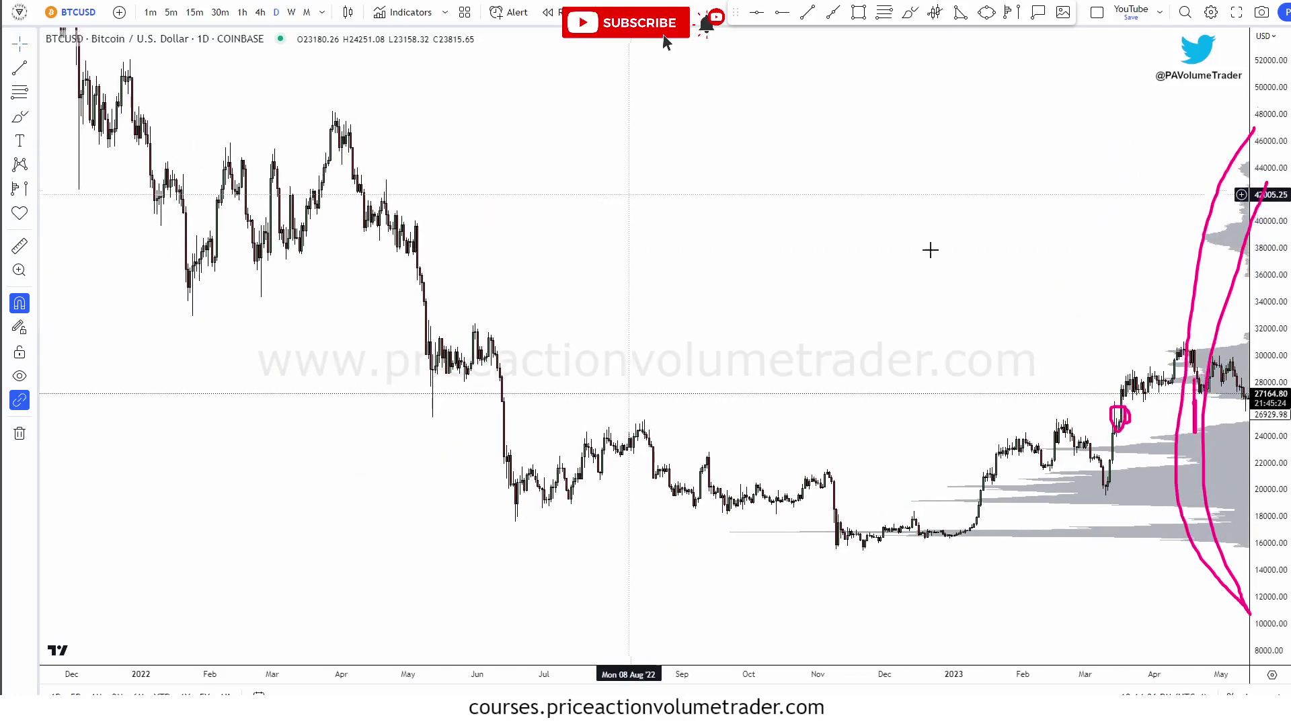
left_click_drag(965, 259, 840, 257)
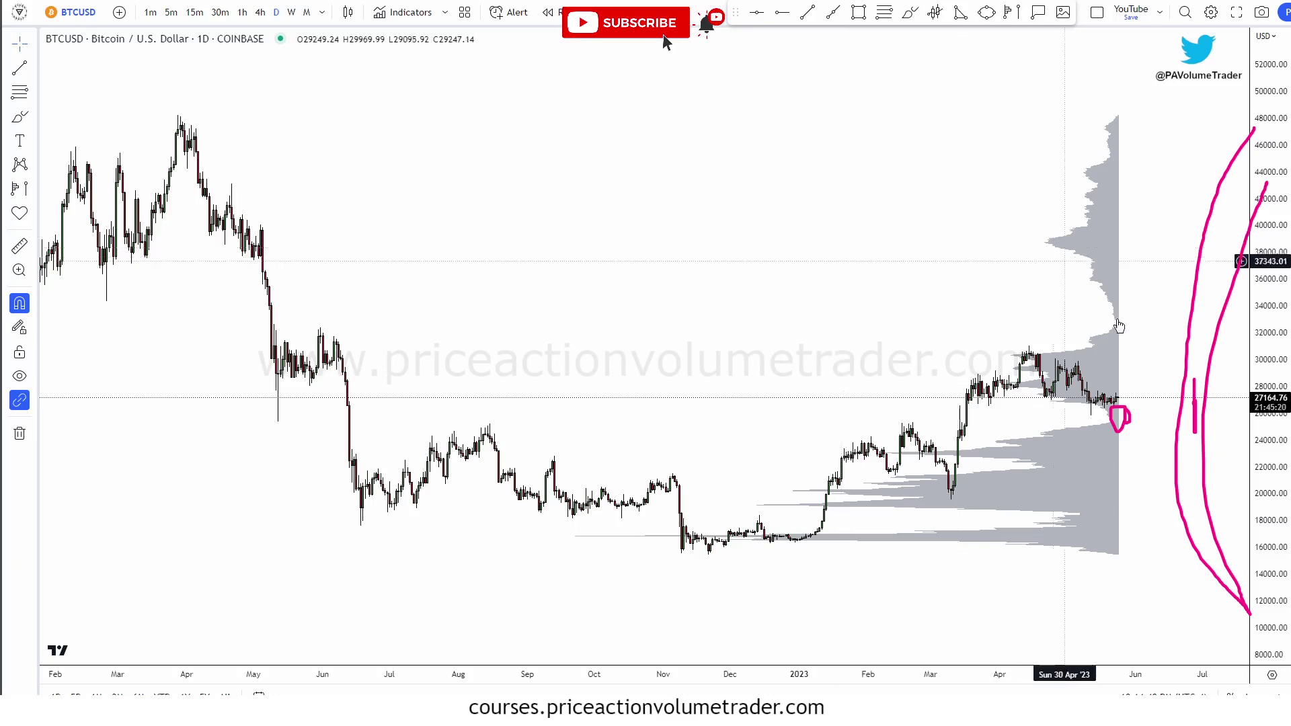
key("ctrl+shift+7")
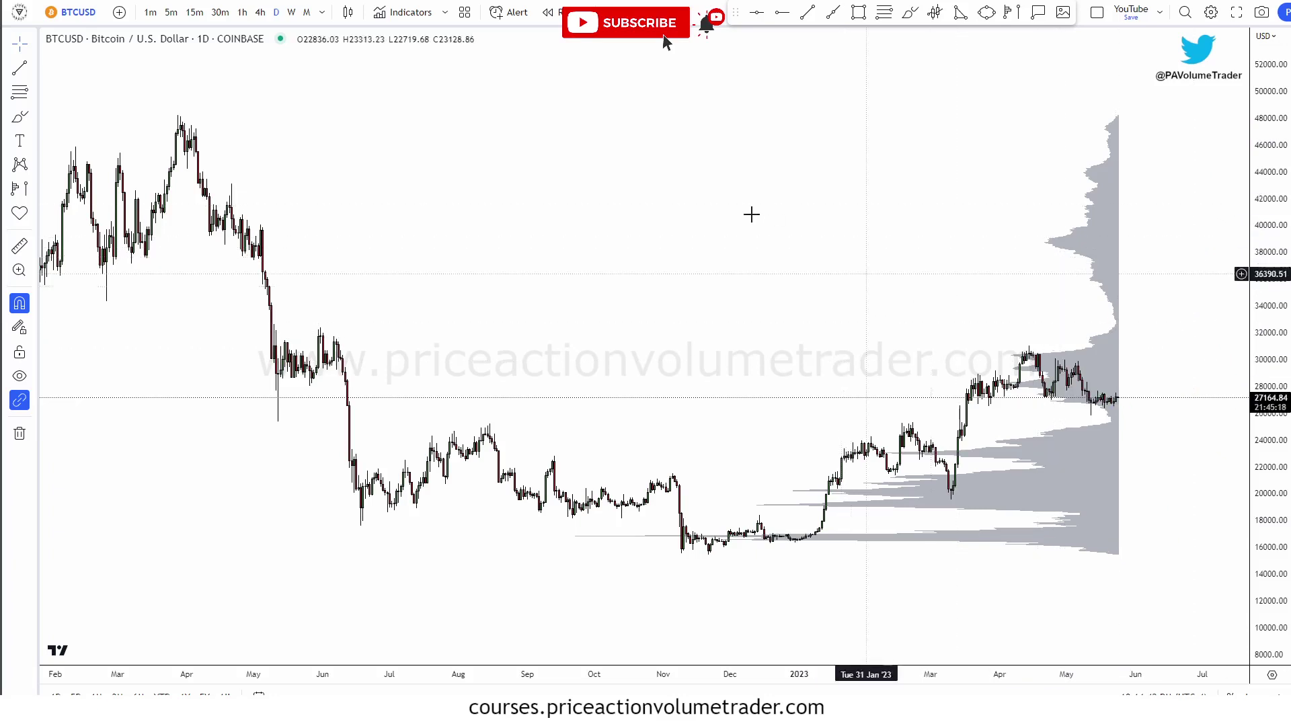
left_click_drag(772, 222, 854, 236)
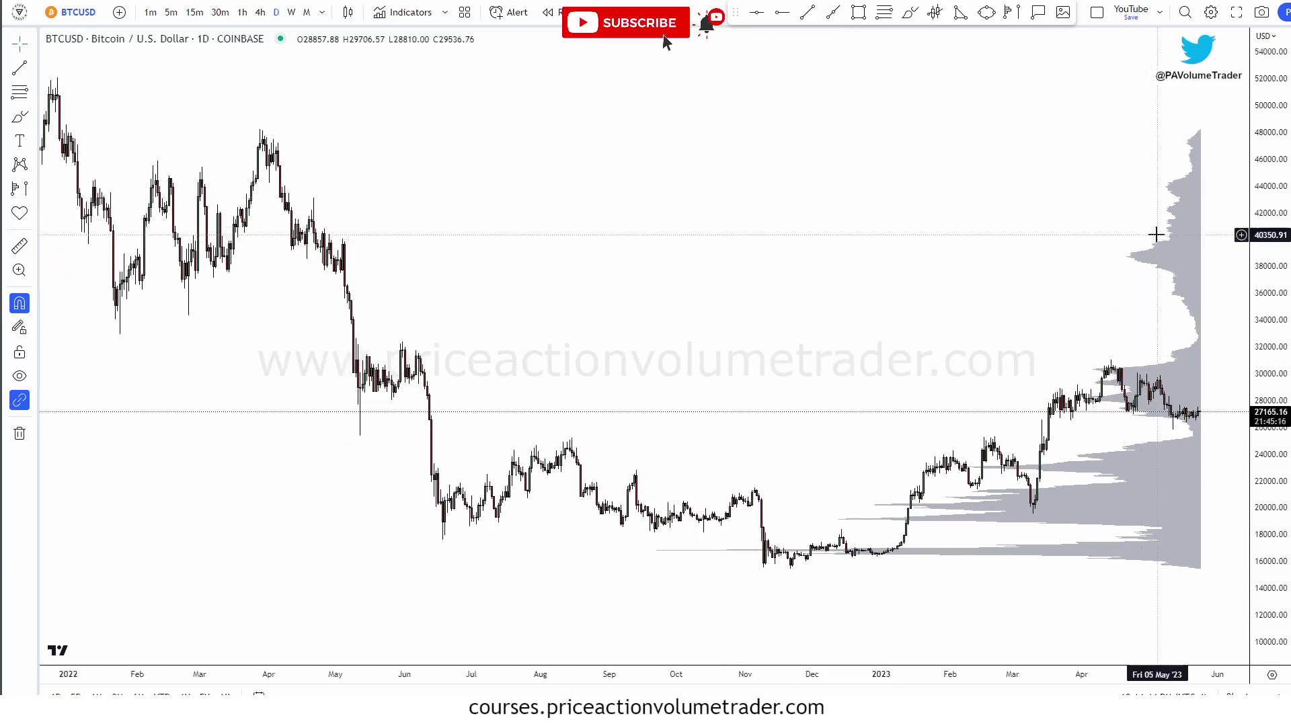
Set the volume profile's placement to Left and close its settings
left_click(1177, 262)
left_click(1174, 230)
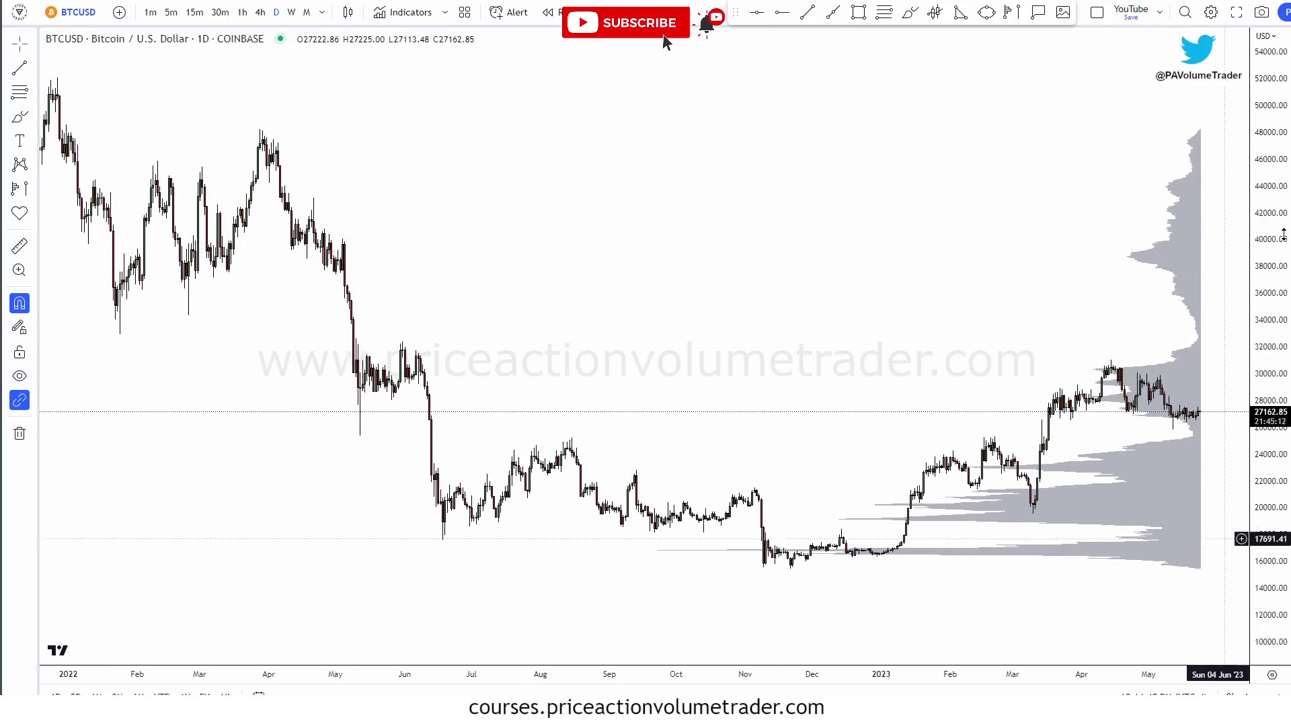
left_click(1187, 239)
double_click(1188, 246)
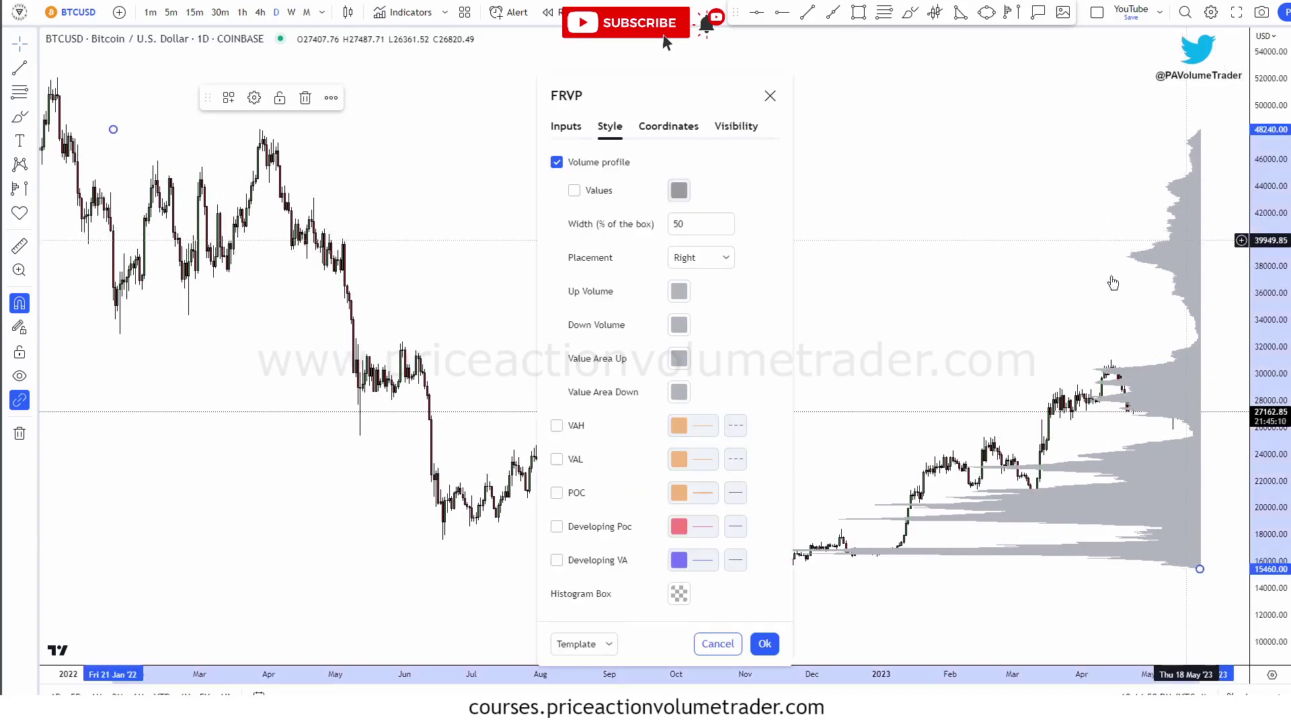
left_click(696, 257)
left_click(686, 306)
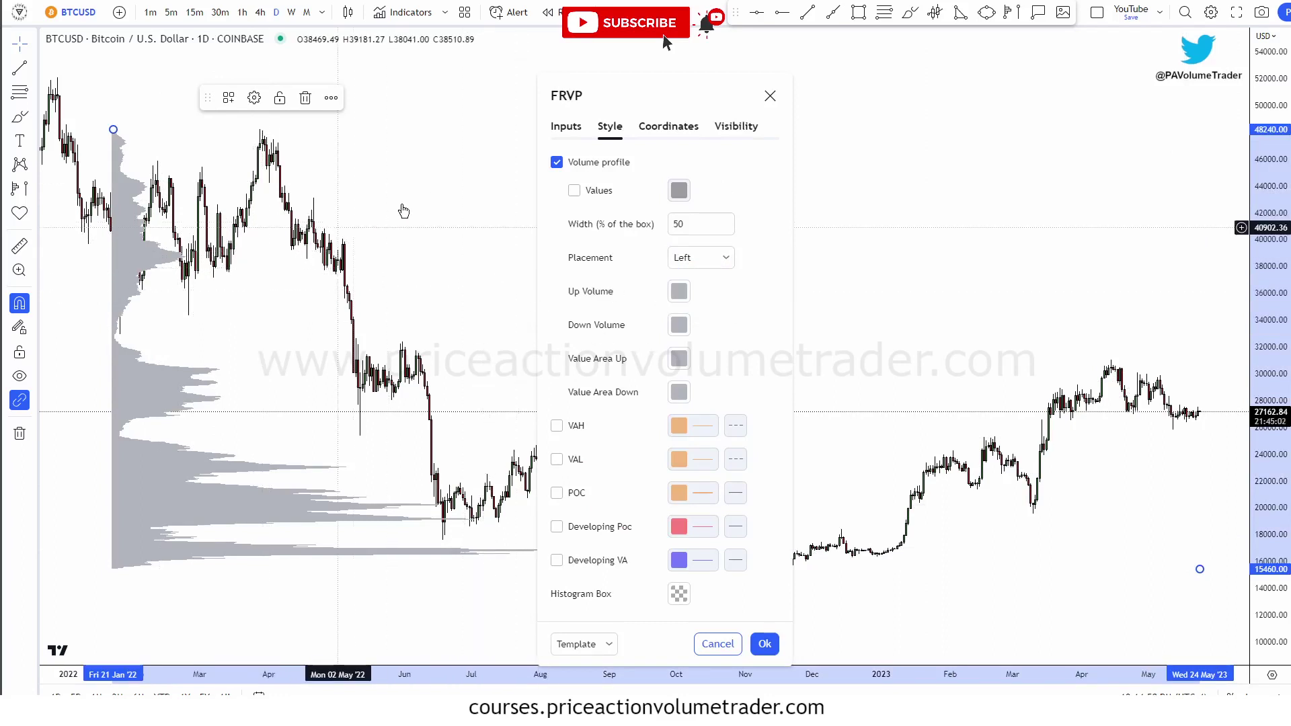
left_click(434, 192)
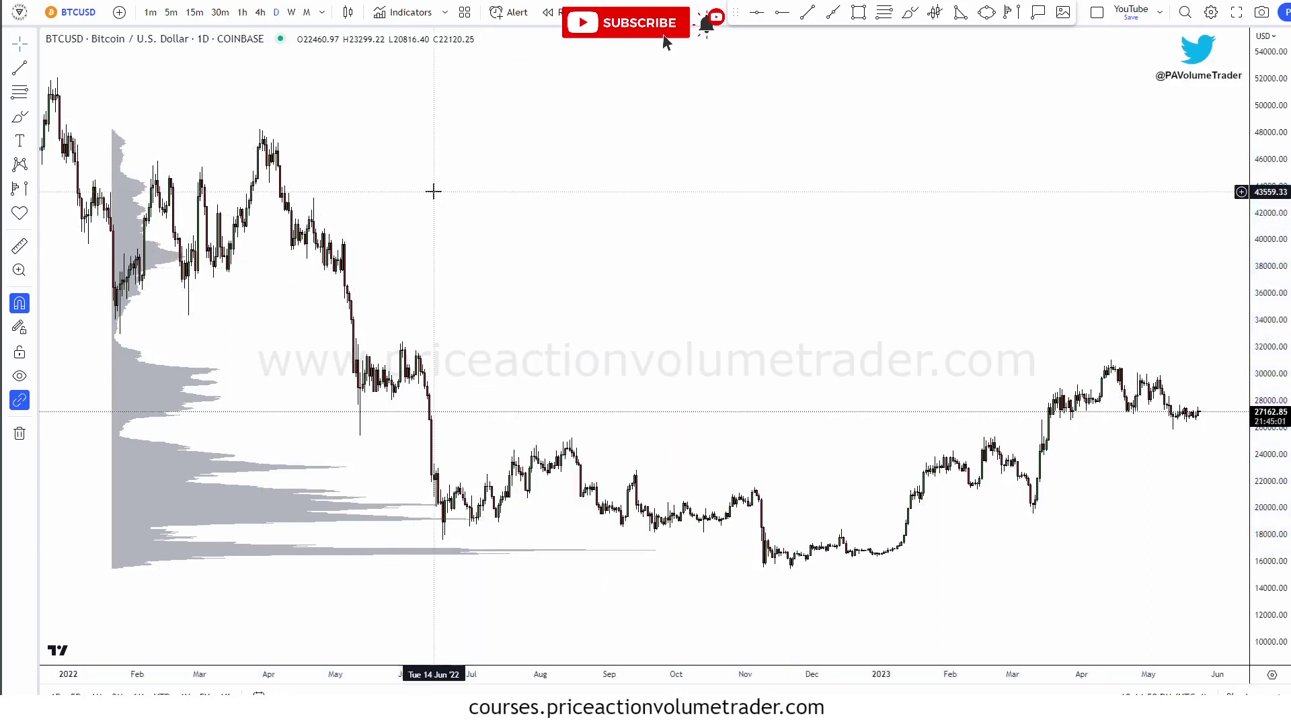
Open the volume profile's style settings and circle the VAH, VAL and POC options and the four volume colours freehand
double_click(131, 380)
left_click_drag(621, 92, 790, 66)
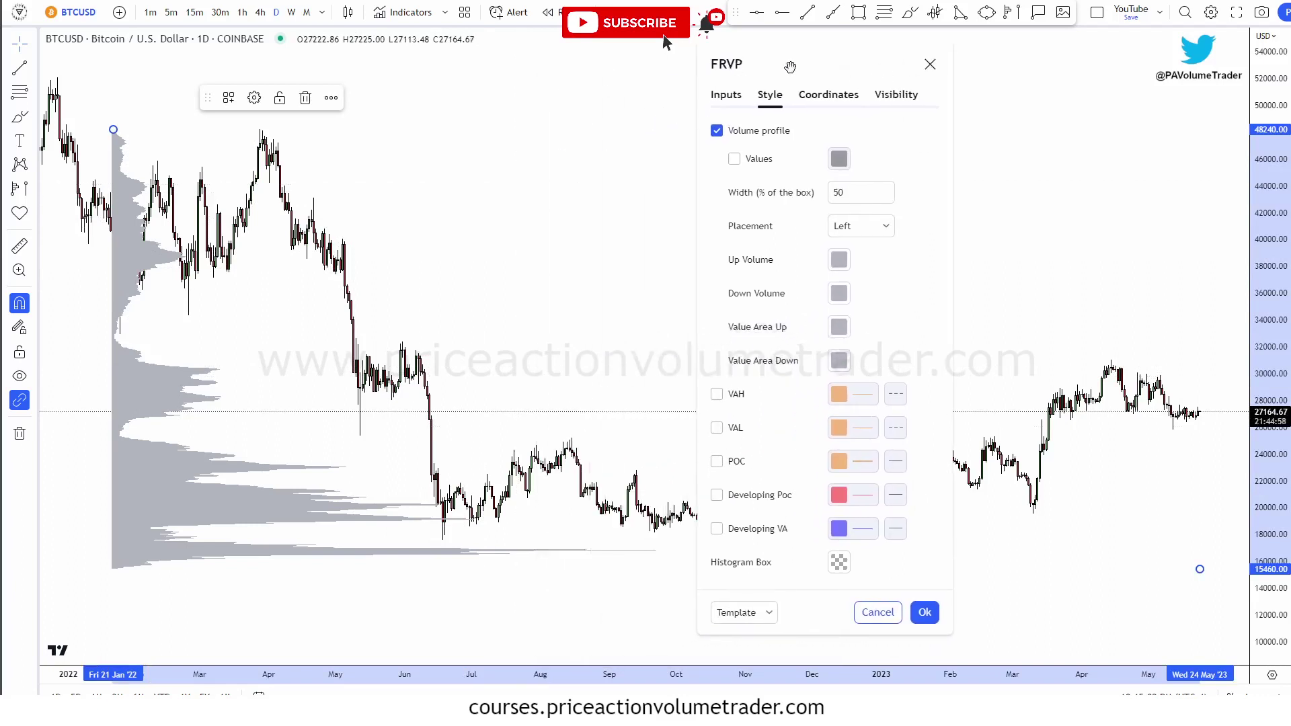
mouse_move(723, 367)
left_mouse_down()
mouse_move(773, 408)
mouse_move(724, 378)
left_mouse_up()
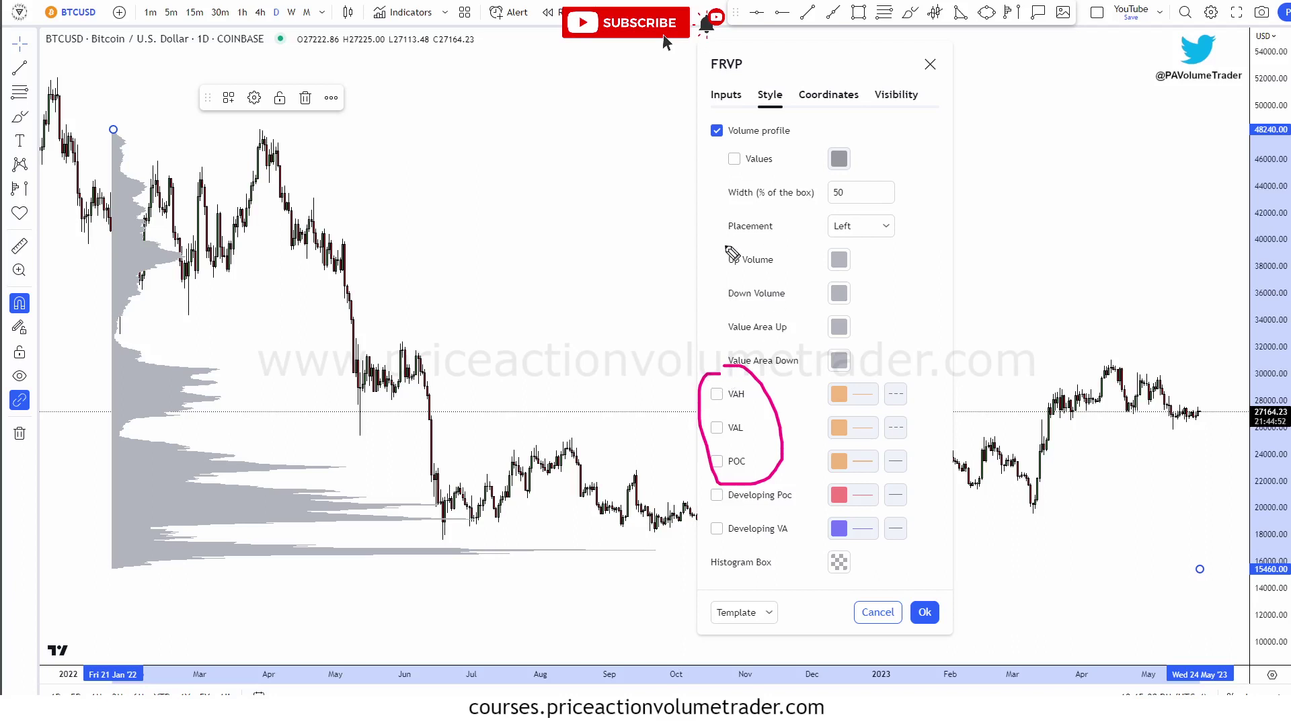
mouse_move(807, 241)
left_mouse_down()
mouse_move(878, 309)
mouse_move(878, 377)
mouse_move(817, 376)
mouse_move(807, 241)
left_mouse_up()
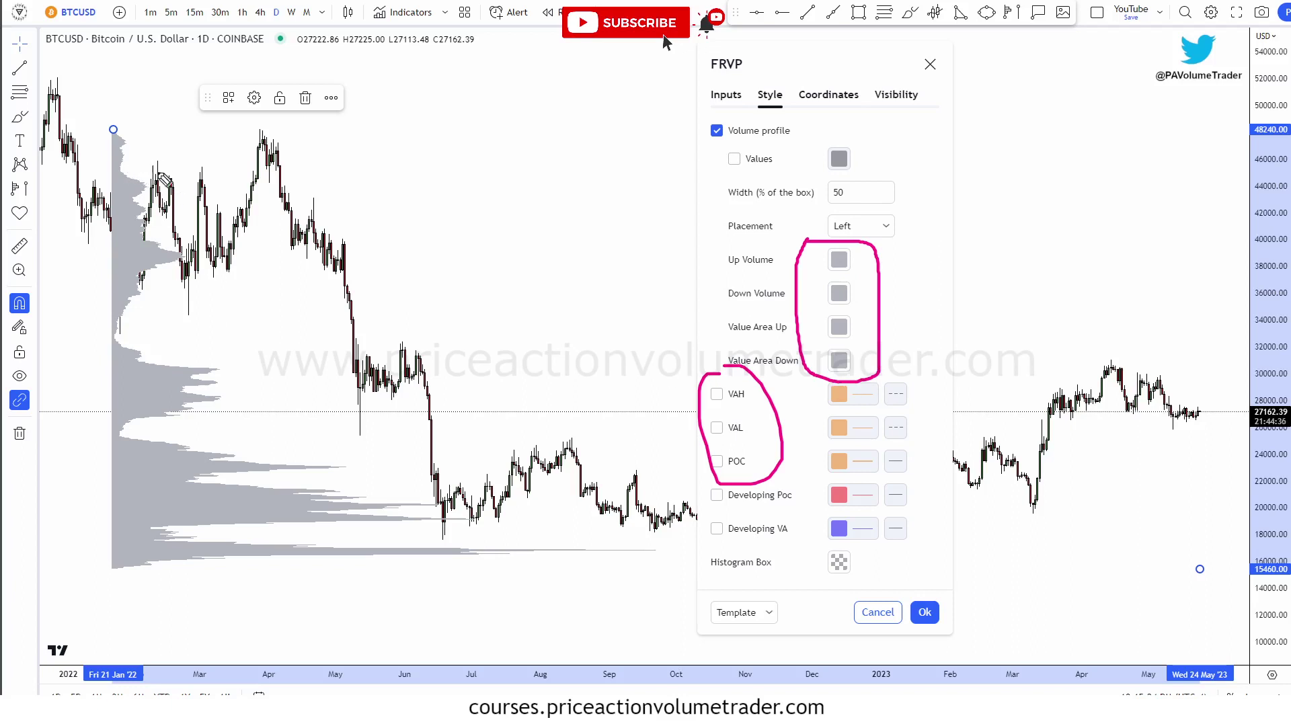
Circle the profile's bulge near 44000 and trace its contour from about 33000 down to 26500 freehand, and erase the marks
mouse_move(149, 168)
left_mouse_down()
mouse_move(124, 202)
mouse_move(154, 191)
left_mouse_up()
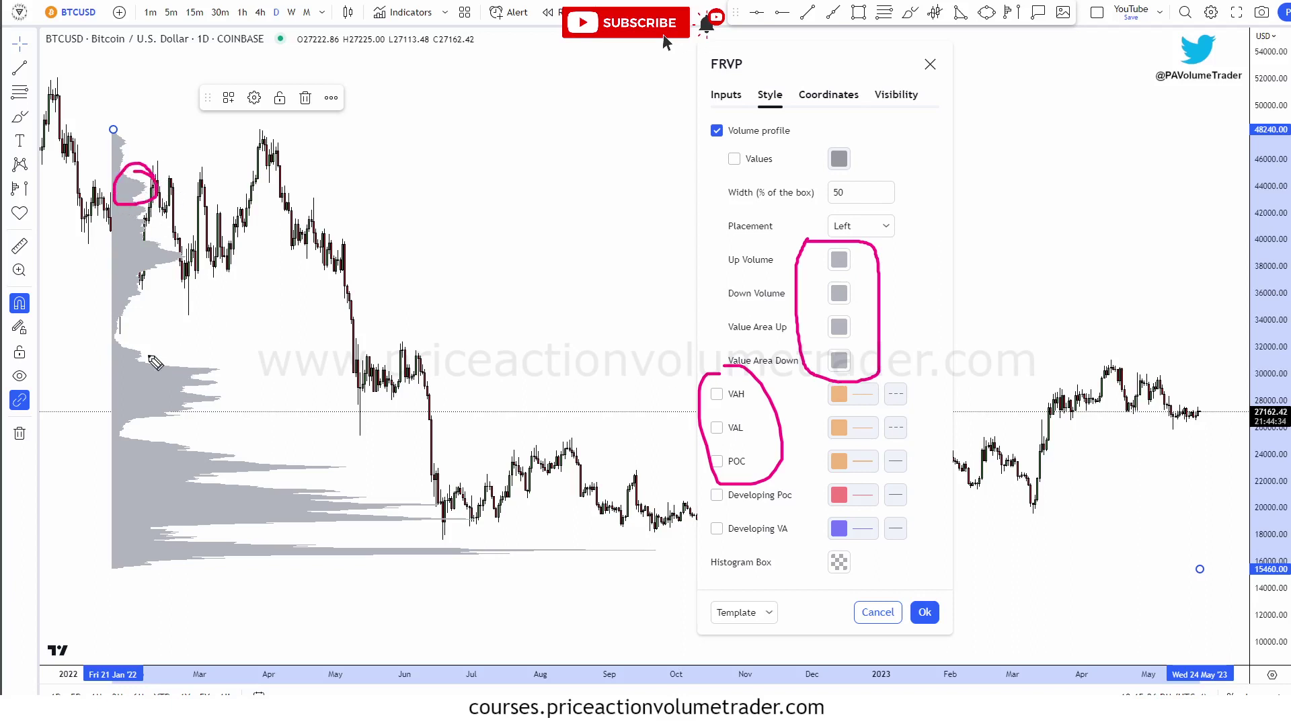
mouse_move(111, 332)
left_mouse_down()
mouse_move(191, 376)
mouse_move(194, 398)
mouse_move(151, 422)
left_mouse_up()
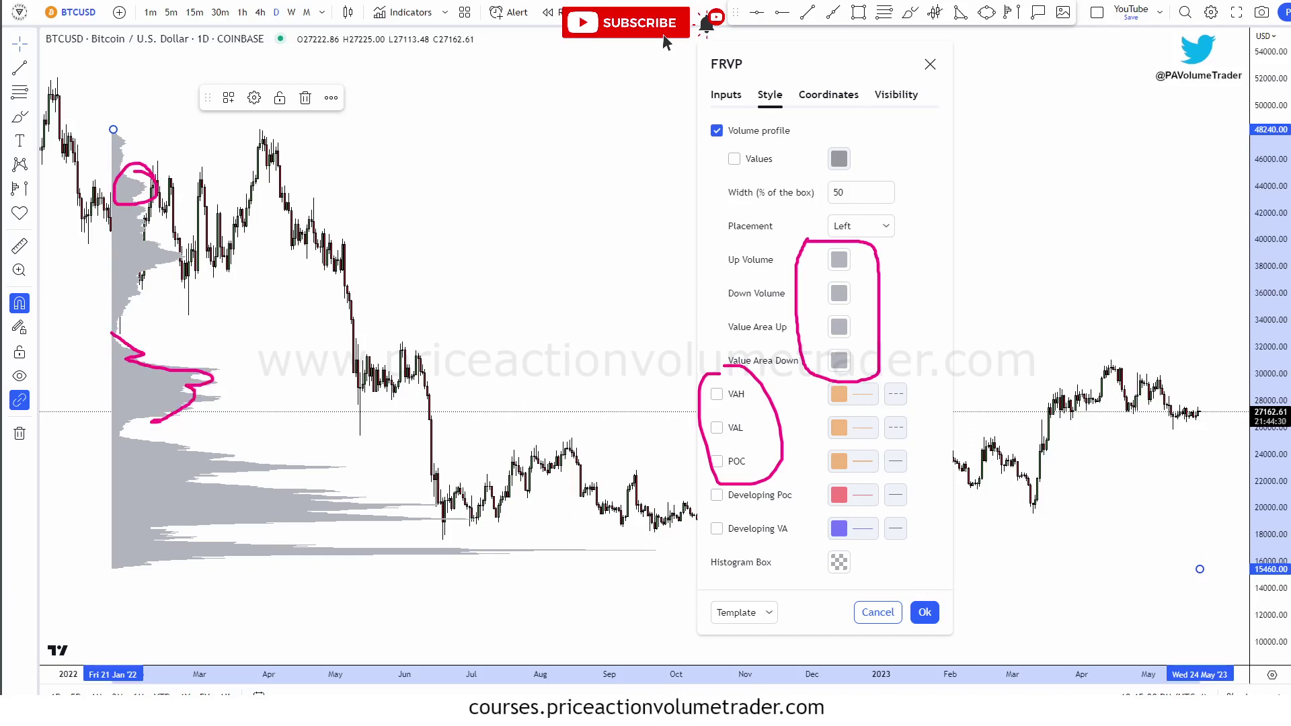
key("ctrl+shift+5")
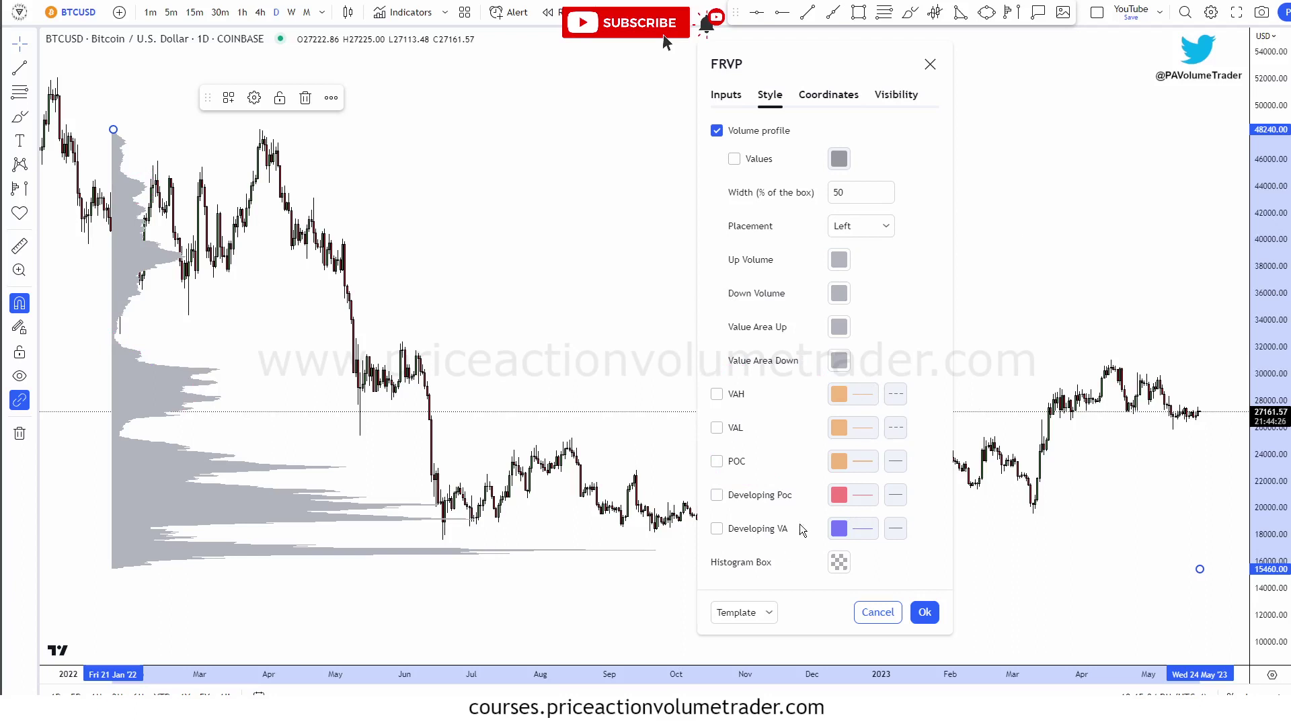
Try adjusting the opacity of the Histogram Box colour and close the colour palette
left_click(842, 564)
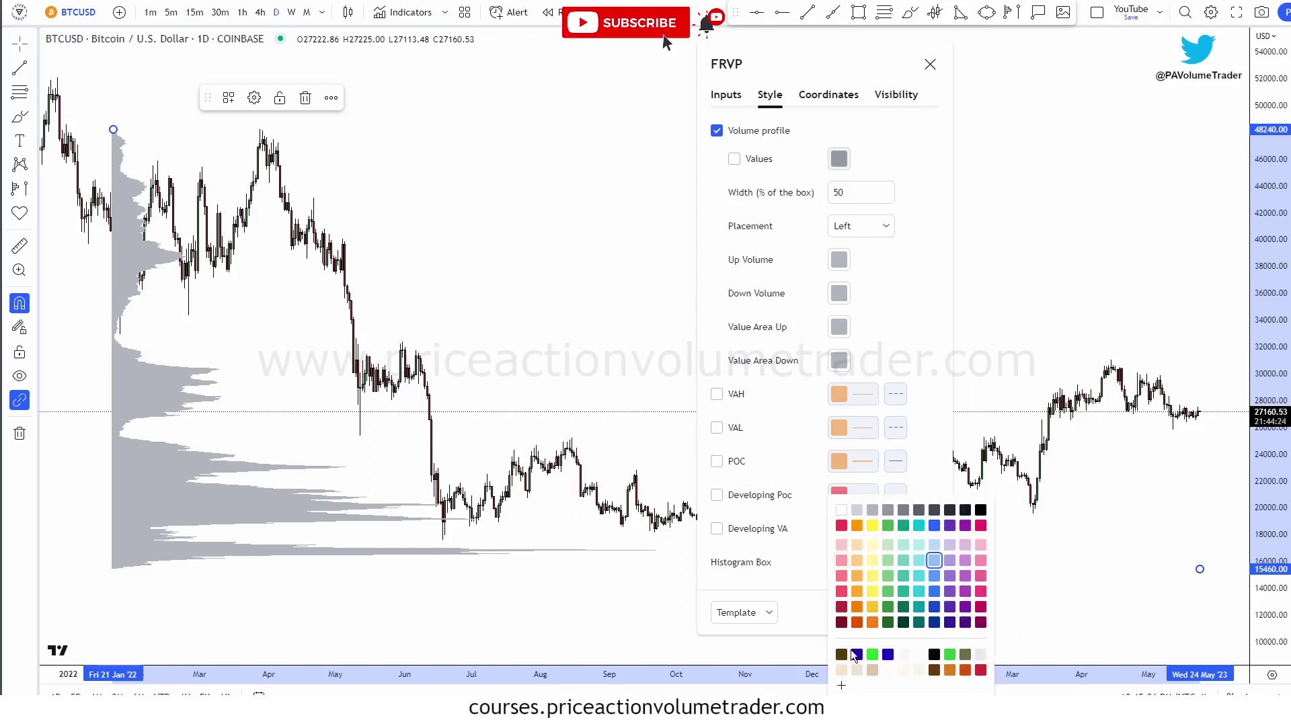
left_click_drag(842, 719, 924, 719)
left_click(801, 557)
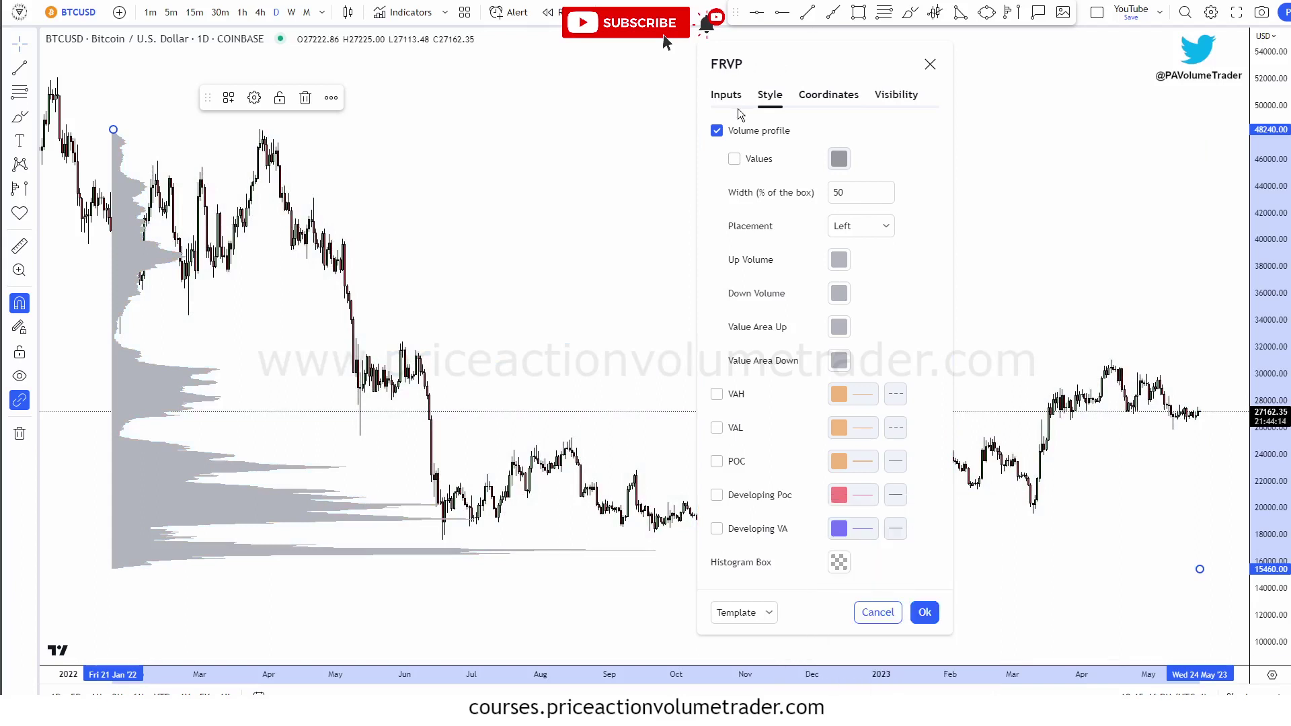
Open the volume profile's input settings and review the Rows Layout options, keeping Number Of Rows
left_click(726, 95)
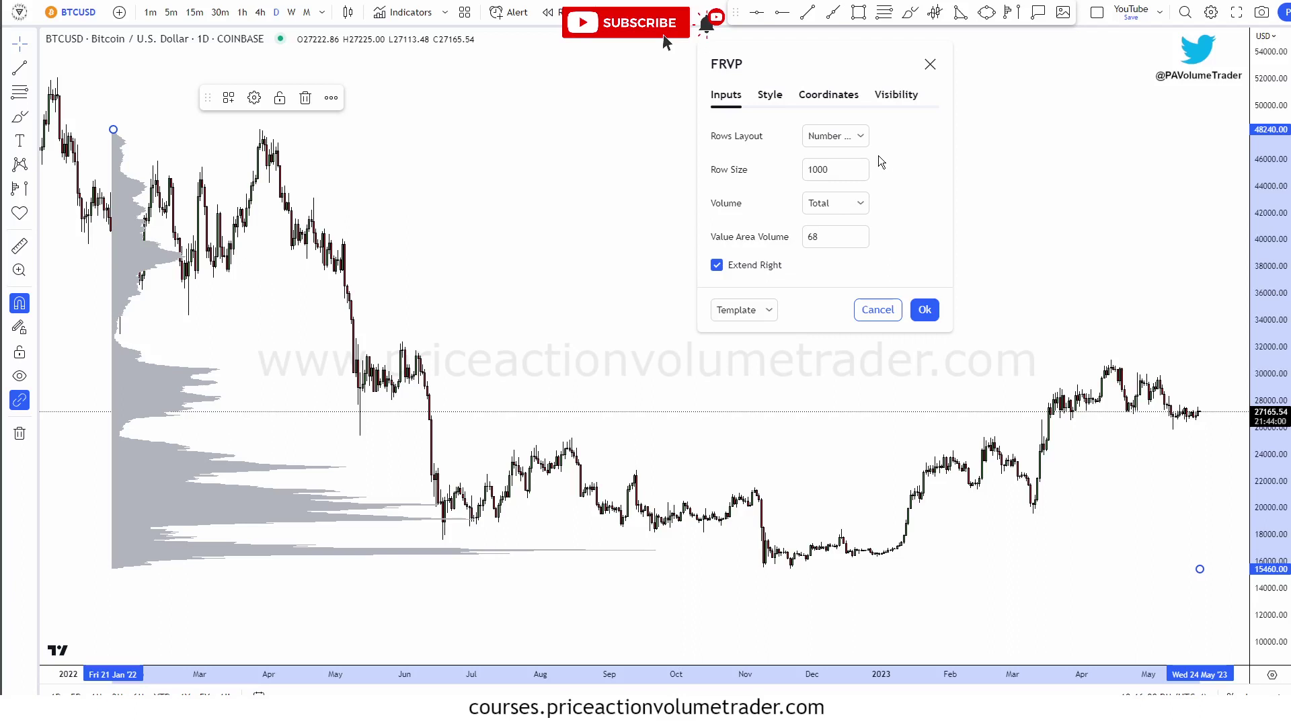
left_click(862, 136)
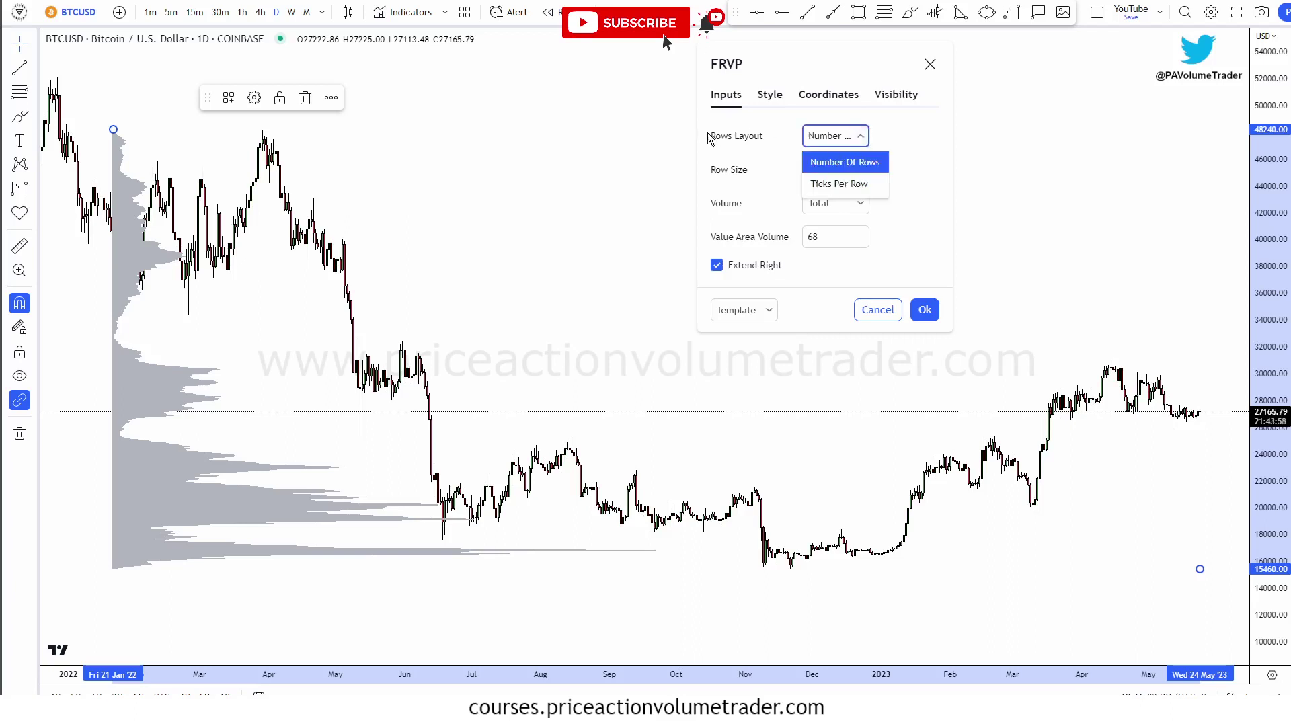
left_click(893, 160)
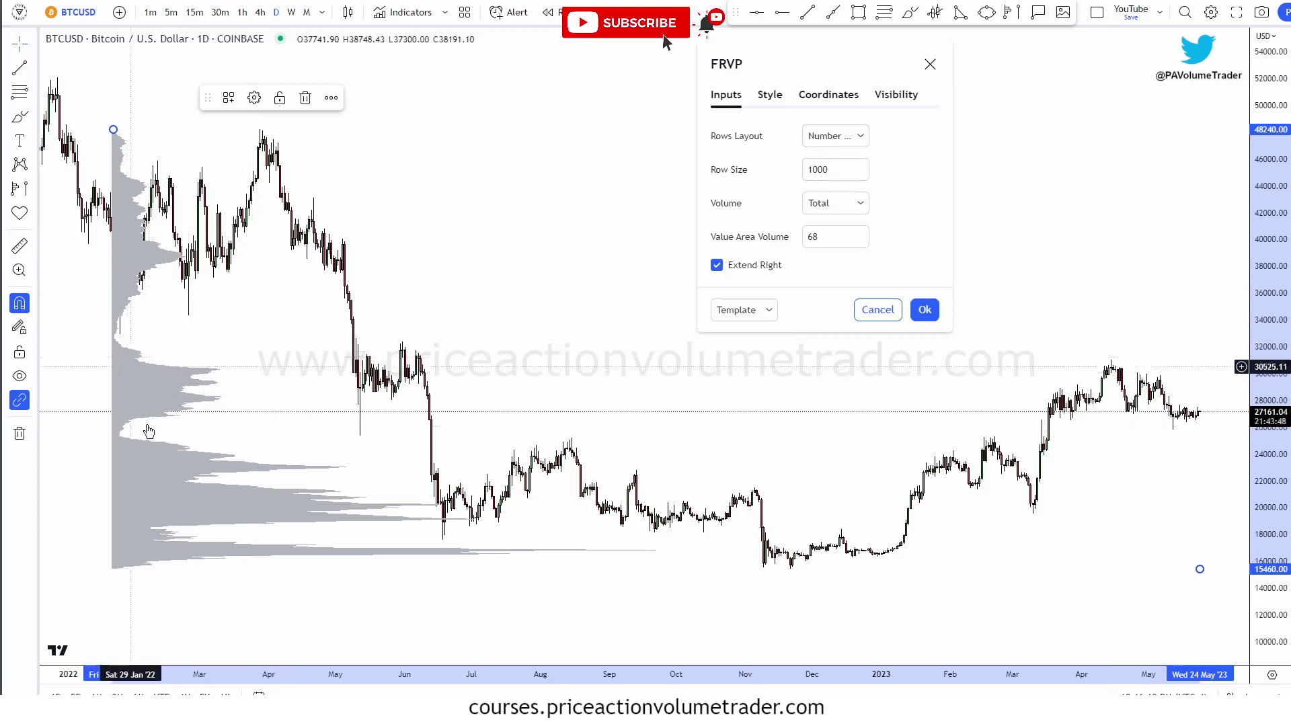
Try a row size of 100 for the volume profile and set it back to 1000
left_click(837, 167)
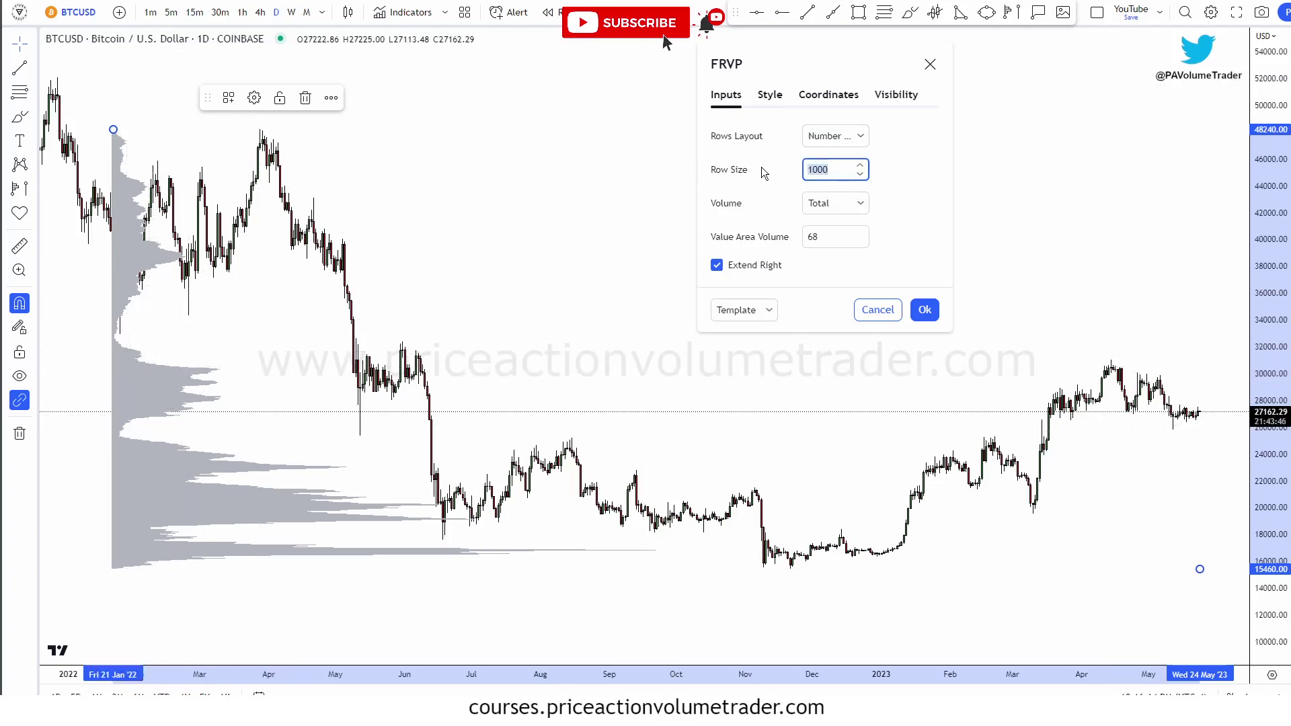
type("100")
left_click(880, 200)
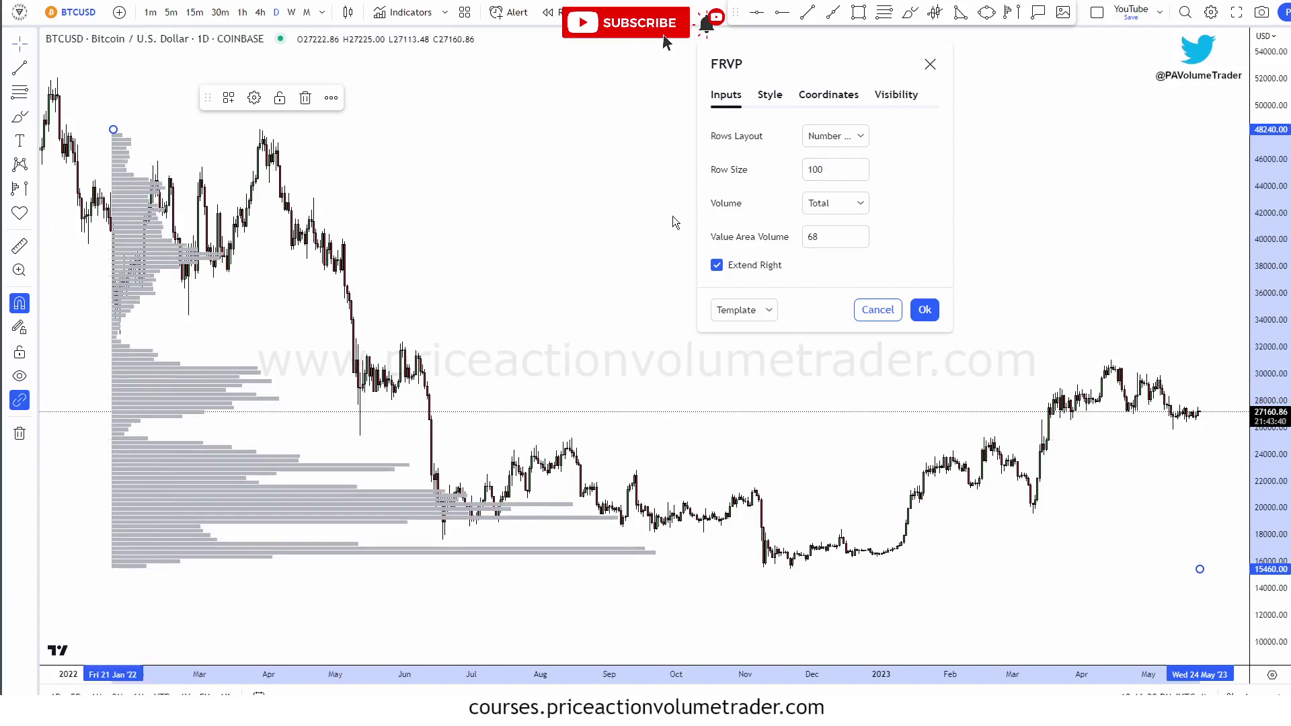
left_click(839, 170)
type("0")
left_click(915, 191)
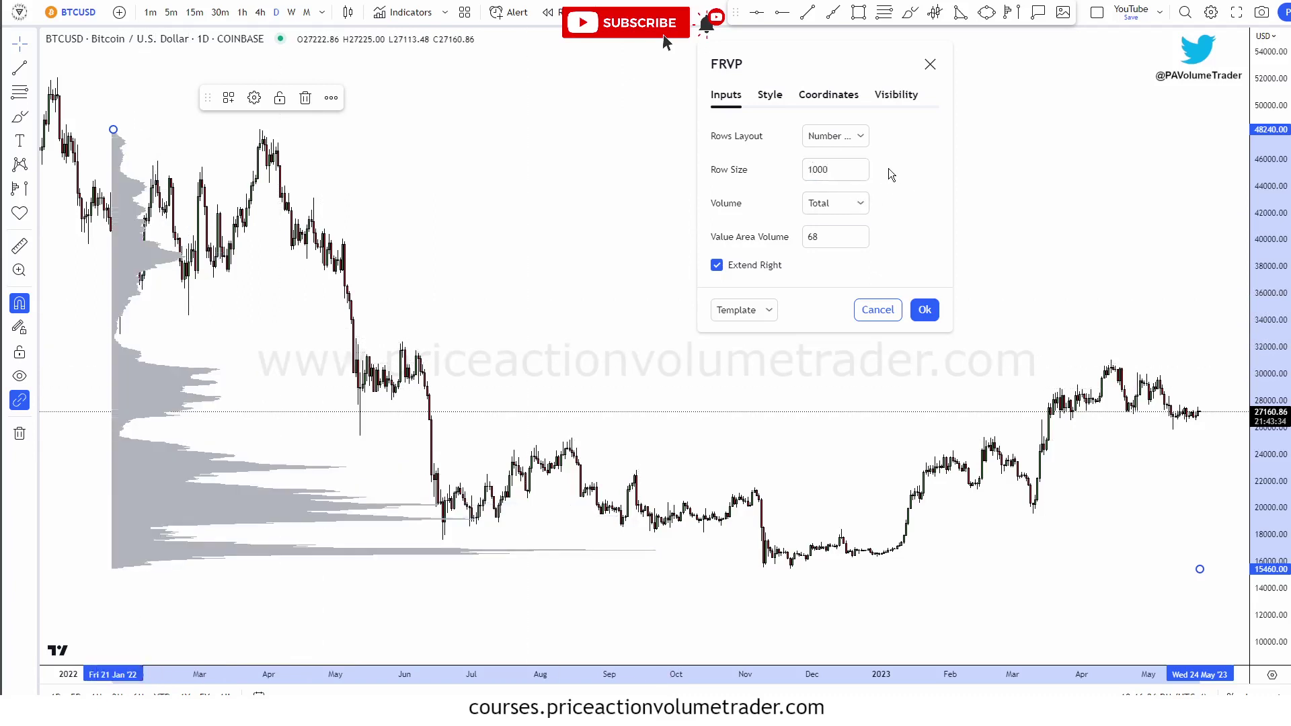
left_click(828, 170)
left_click(841, 203)
Circle the Extend Right option and sketch freehand from the profile's start down to November 2022, along the price into January 2023
mouse_move(701, 252)
left_mouse_down()
mouse_move(757, 283)
mouse_move(737, 251)
left_mouse_up()
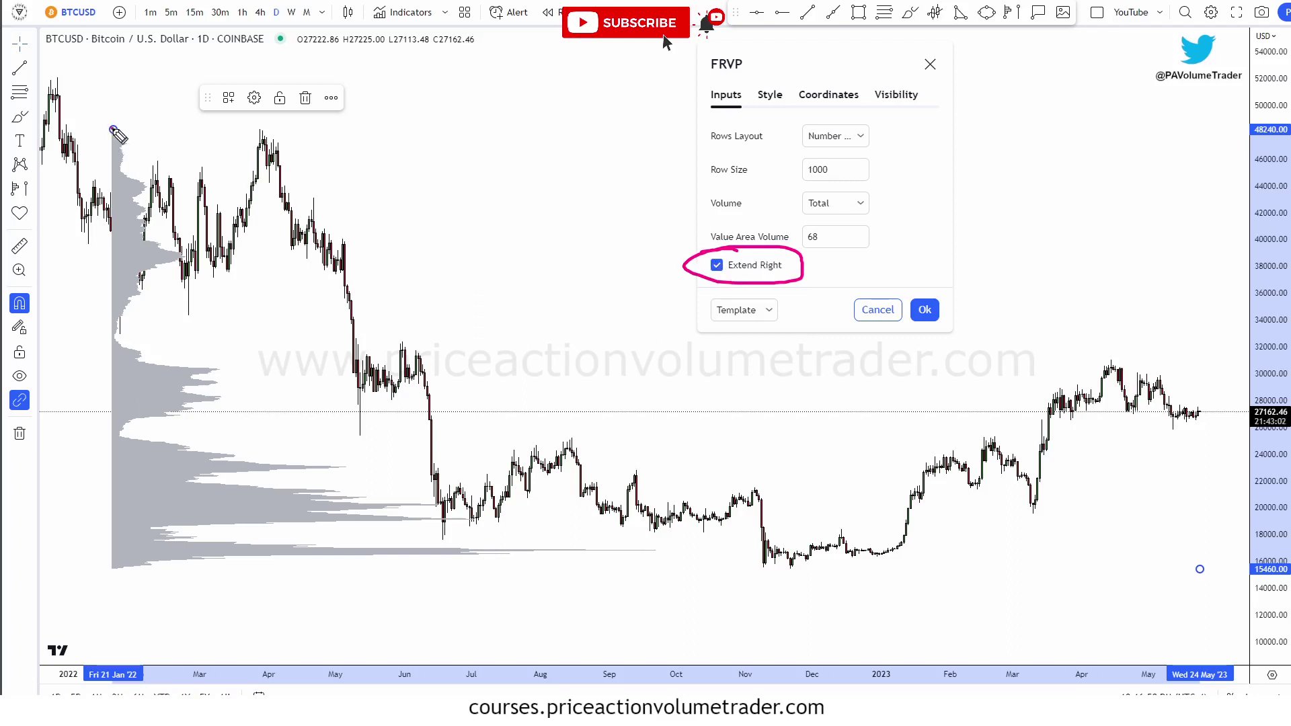
mouse_move(113, 129)
left_mouse_down()
mouse_move(678, 580)
mouse_move(760, 546)
mouse_move(771, 522)
mouse_move(769, 613)
mouse_move(766, 591)
left_mouse_up()
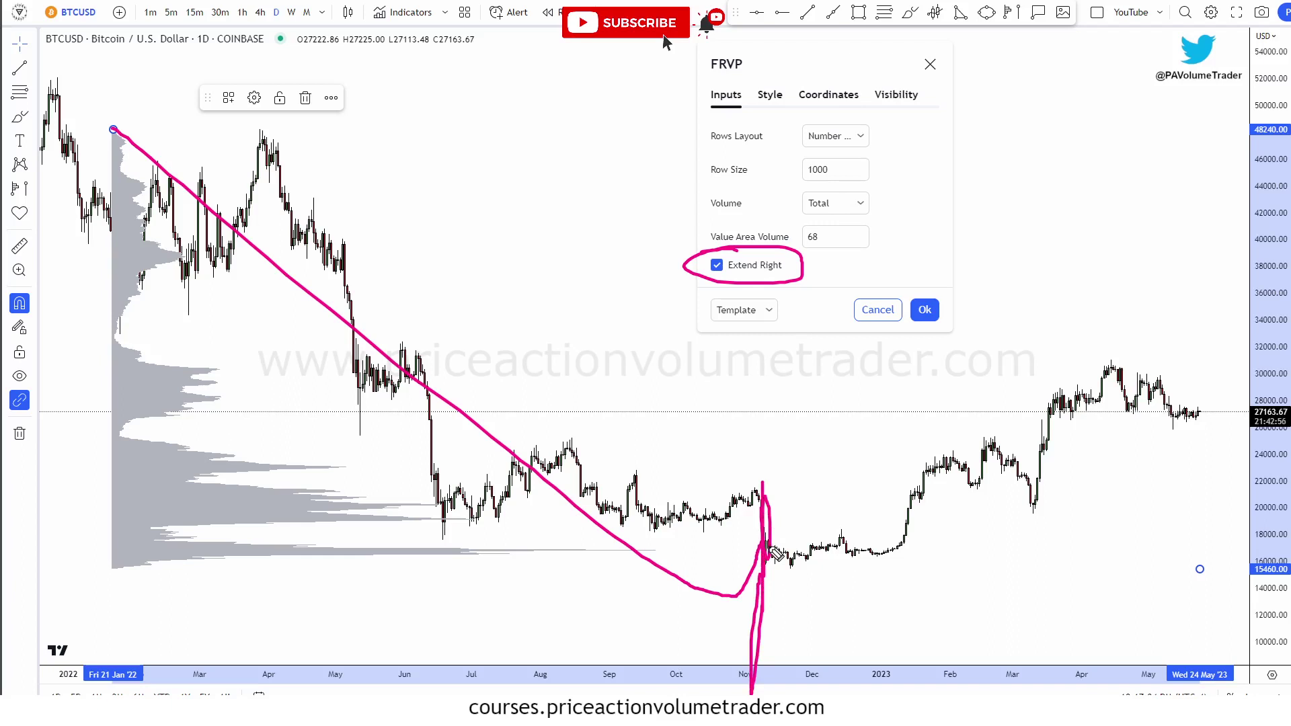
mouse_move(777, 552)
left_mouse_down()
mouse_move(896, 551)
mouse_move(925, 494)
left_mouse_up()
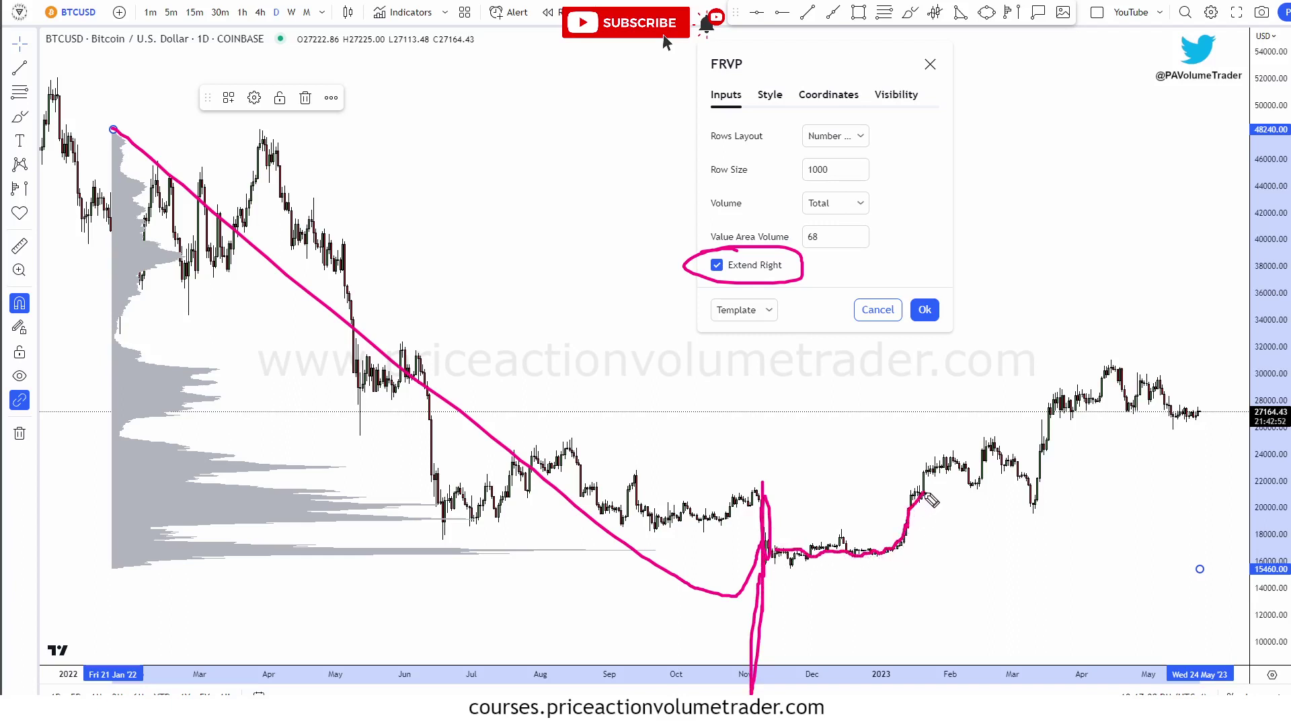
mouse_move(762, 464)
left_mouse_down()
mouse_move(760, 577)
mouse_move(759, 407)
mouse_move(762, 417)
left_mouse_up()
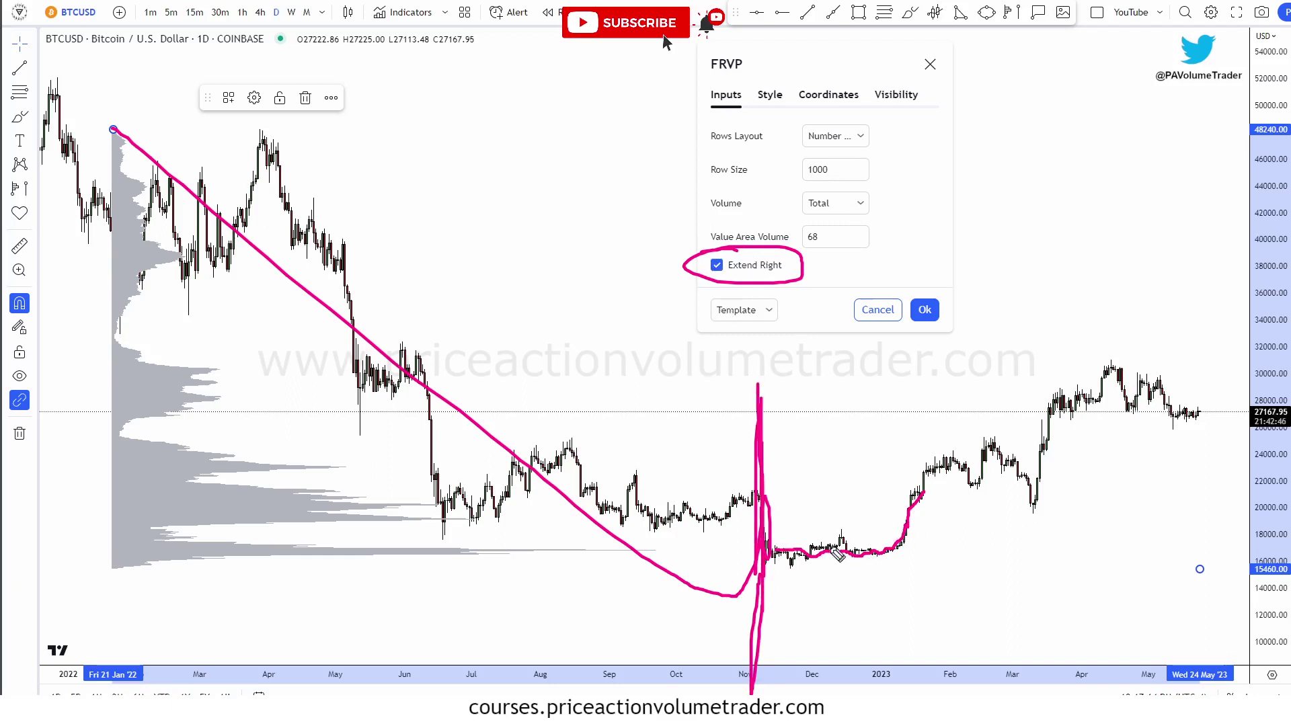
left_click_drag(811, 550, 841, 541)
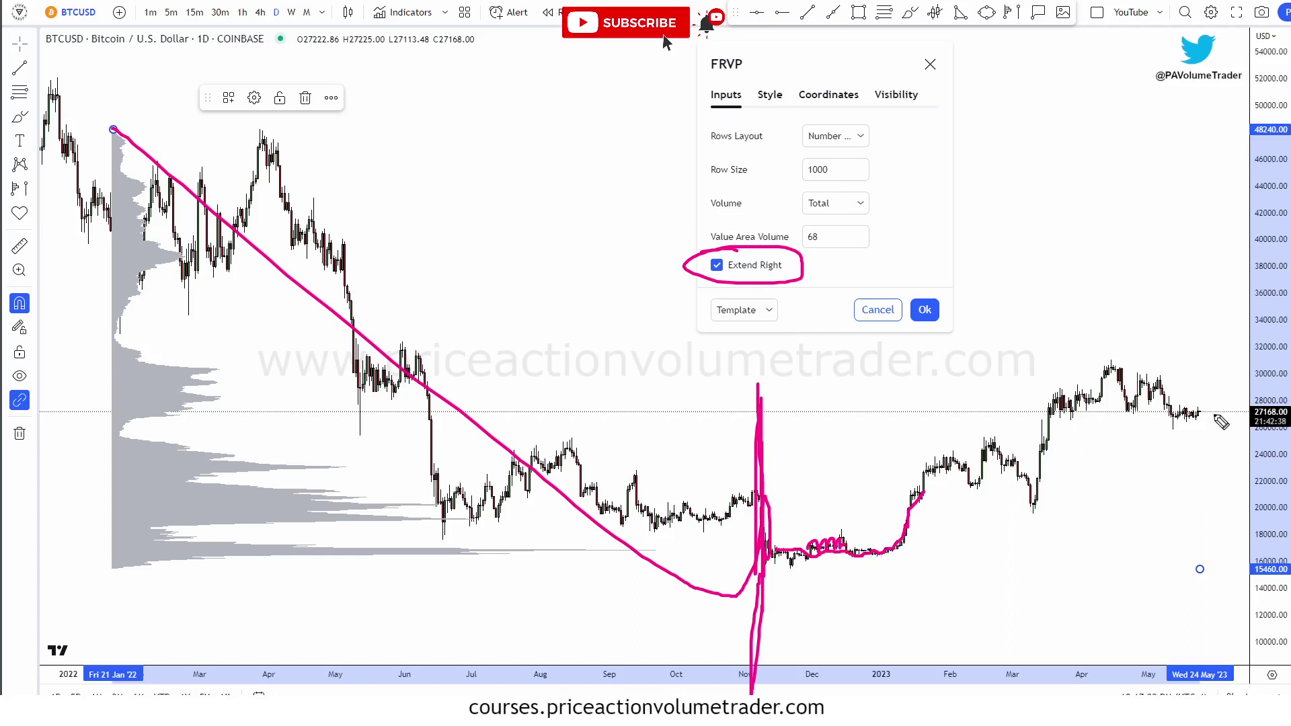
Circle the latest candles, outline the profile's decline and circle Extend Right again freehand, and erase all the marks
left_click_drag(1221, 423, 1187, 420)
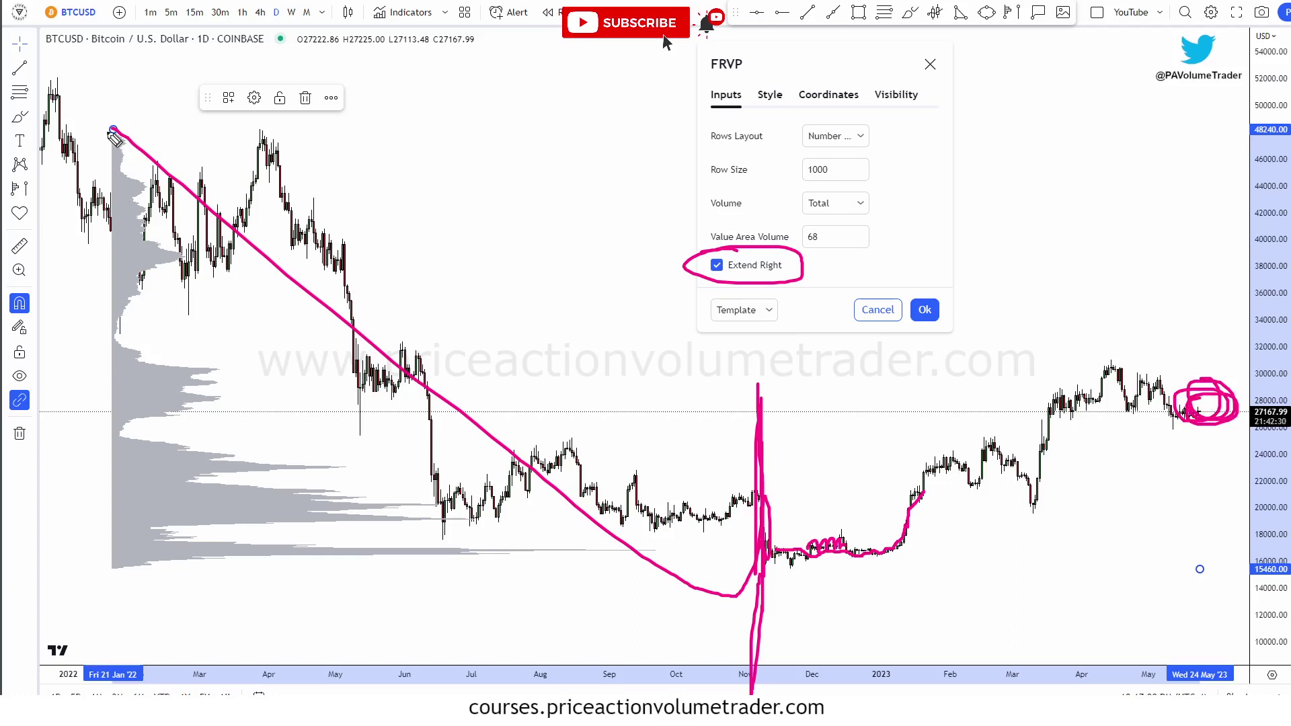
mouse_move(113, 129)
left_mouse_down()
mouse_move(717, 546)
mouse_move(135, 284)
left_mouse_up()
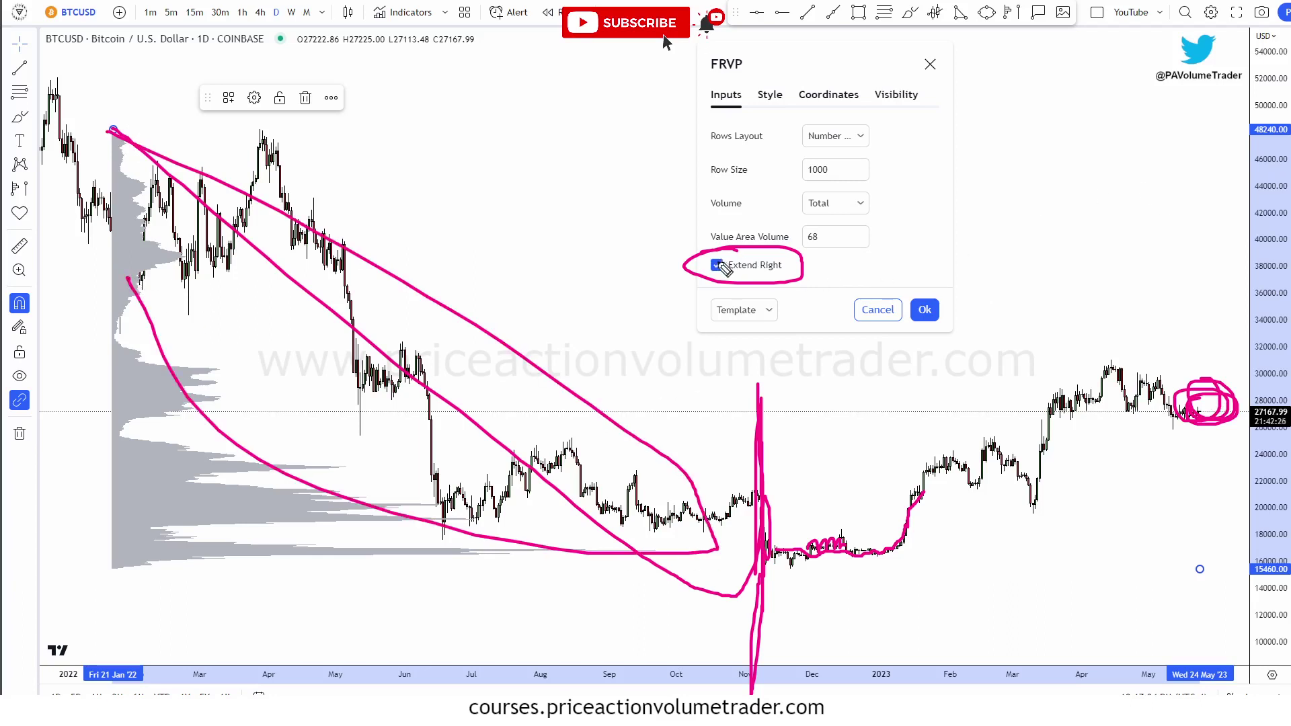
mouse_move(723, 268)
left_mouse_down()
mouse_move(774, 286)
mouse_move(723, 278)
left_mouse_up()
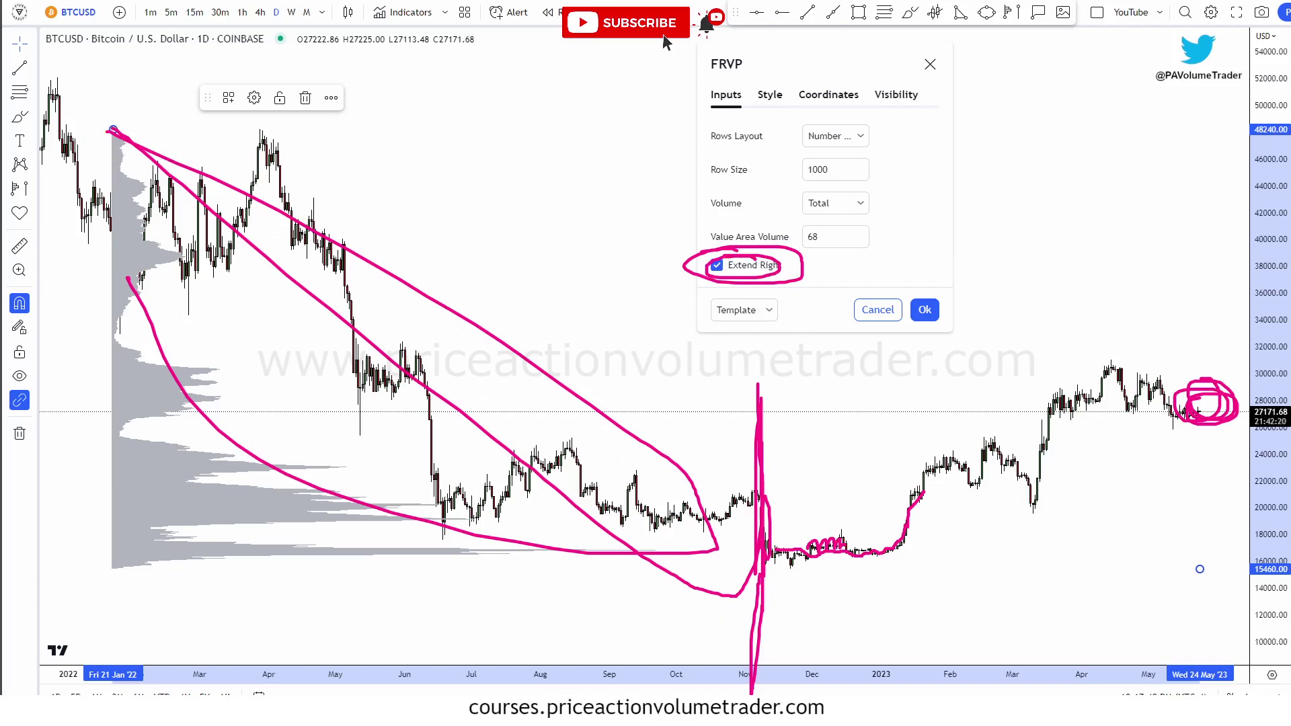
key("ctrl+shift+7")
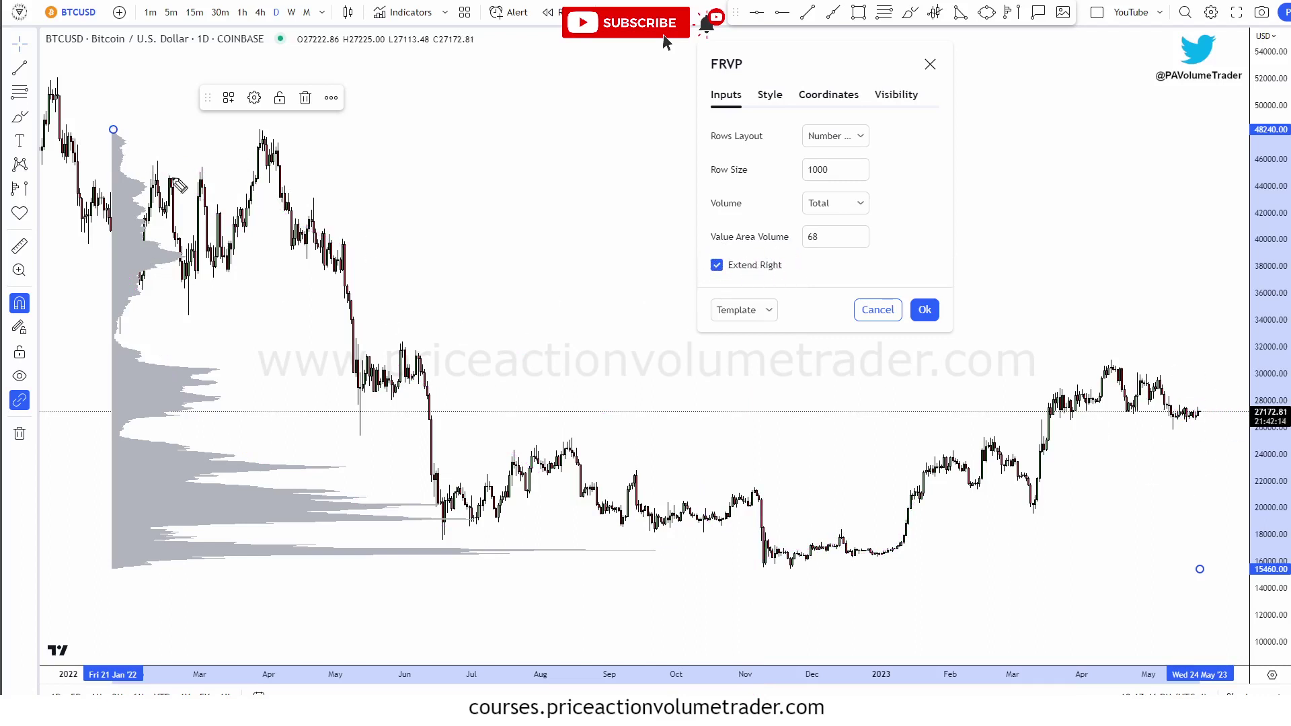
Circle the latest price freehand, erase the mark and accept the volume profile's settings
left_click_drag(1191, 401, 1189, 407)
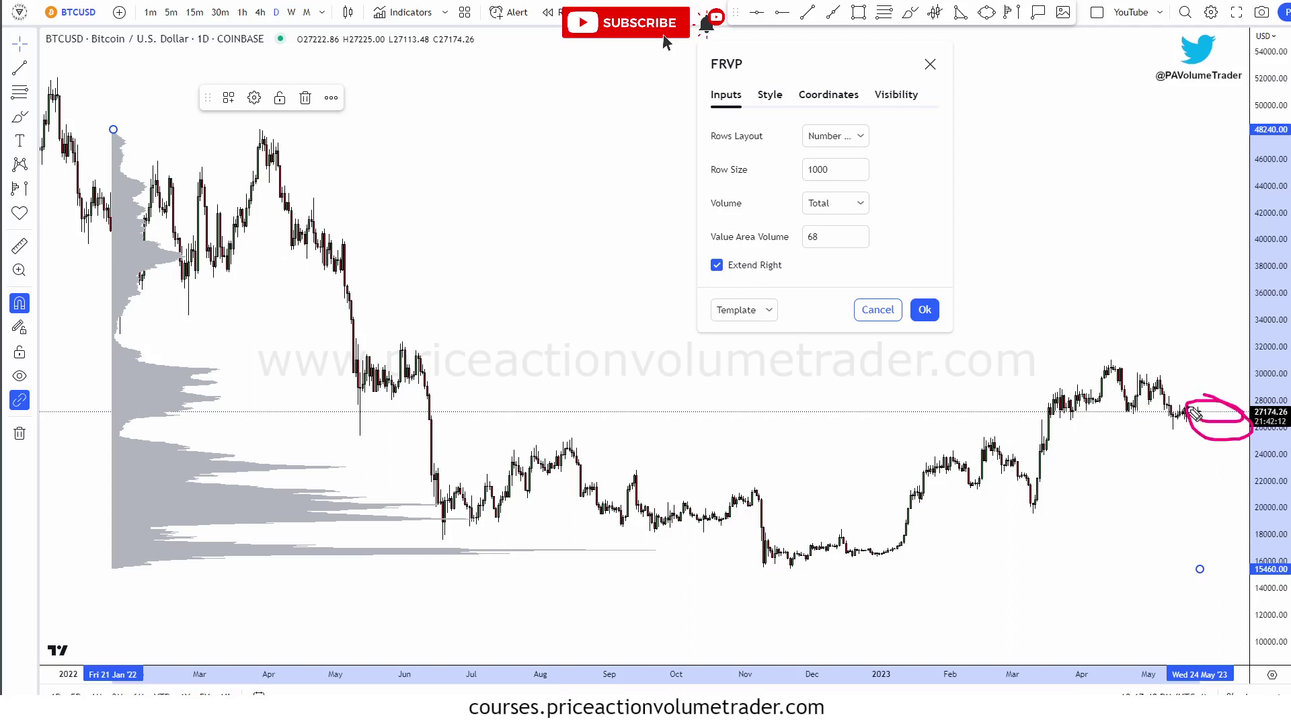
key("Escape")
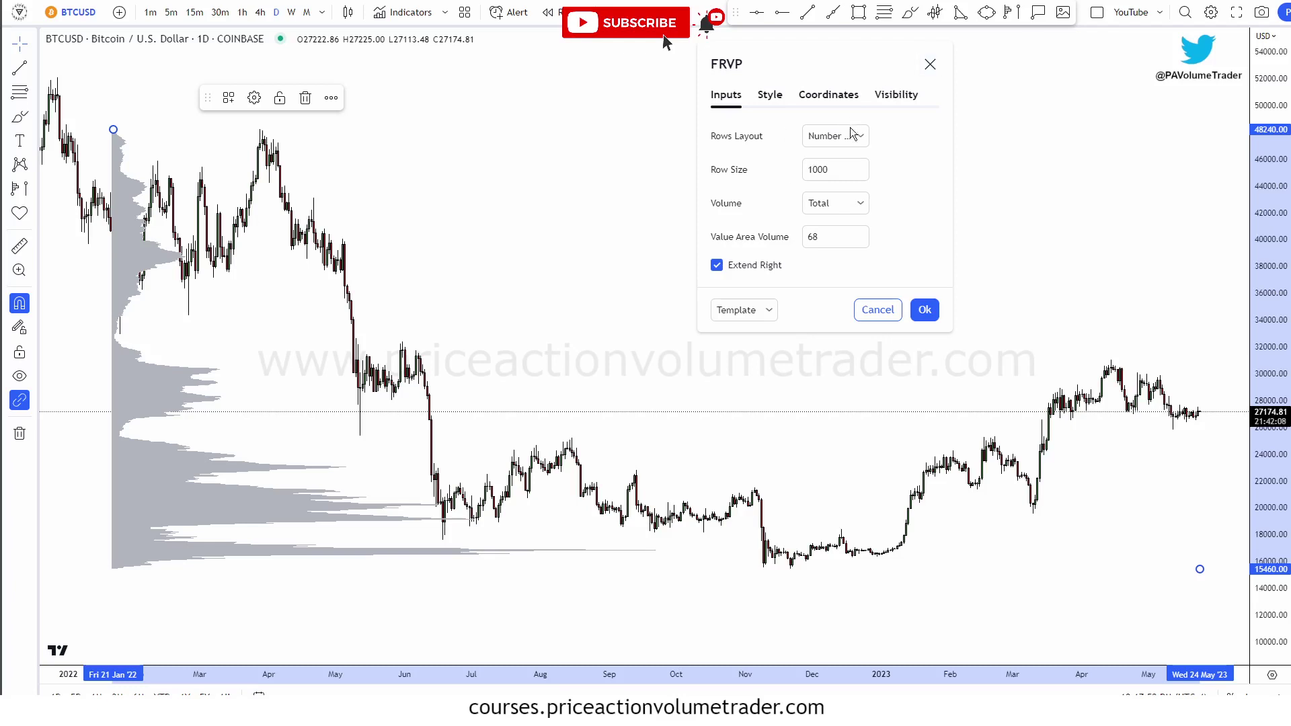
left_click(927, 311)
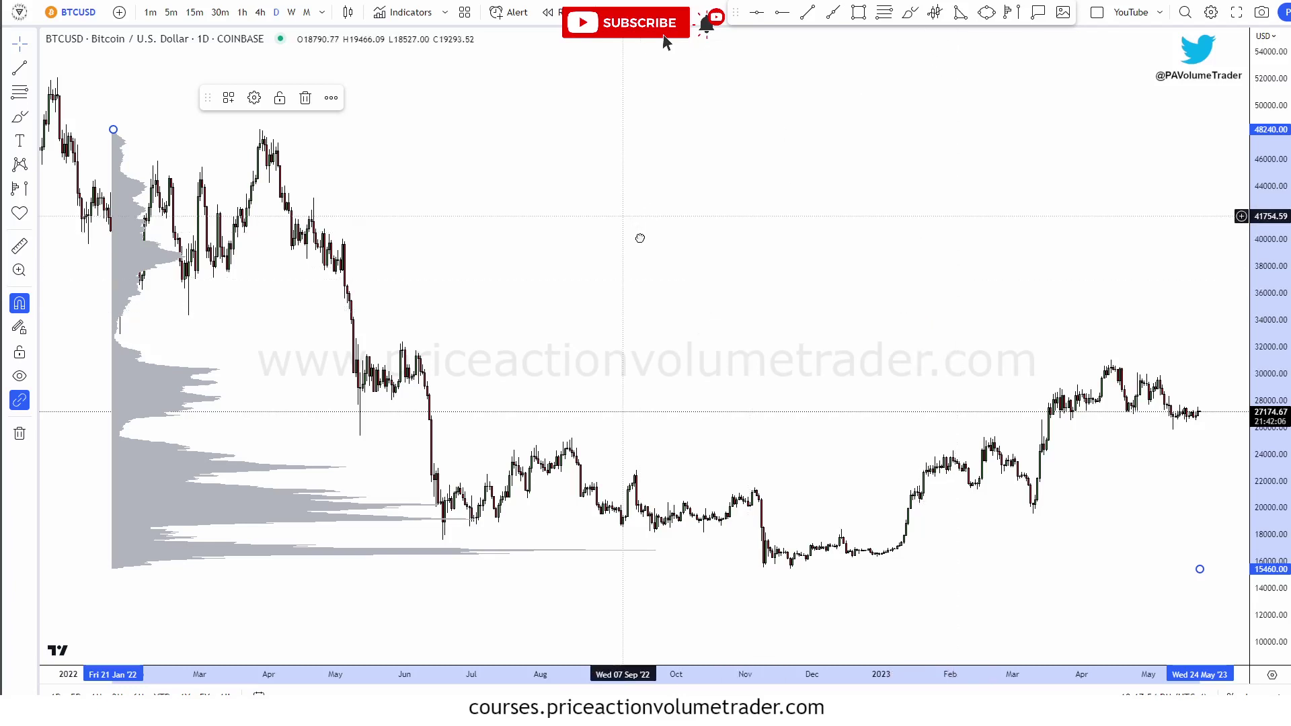
Switch the chart to EURUSD from the watchlist and hide the watchlist again
left_click_drag(639, 239, 604, 221)
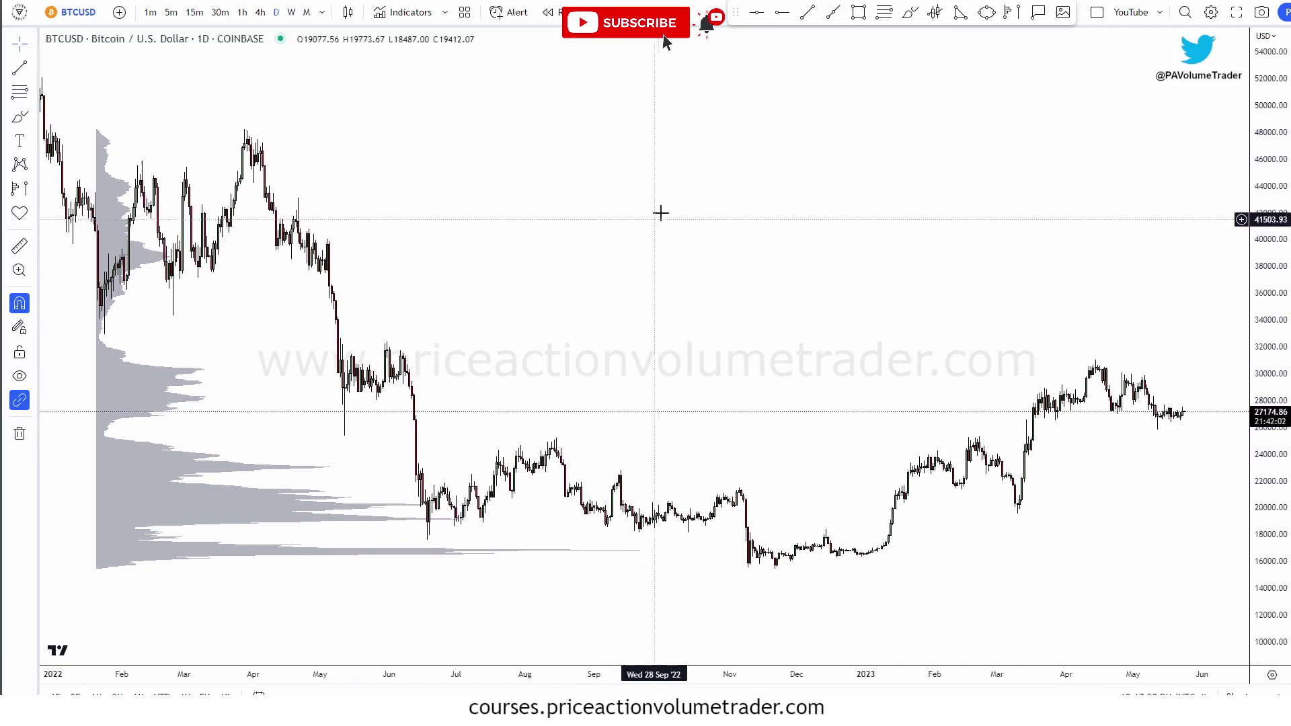
left_click_drag(1265, 334, 1258, 290)
mouse_move(913, 240)
left_mouse_down()
mouse_move(908, 224)
mouse_move(905, 240)
mouse_move(922, 238)
left_mouse_up()
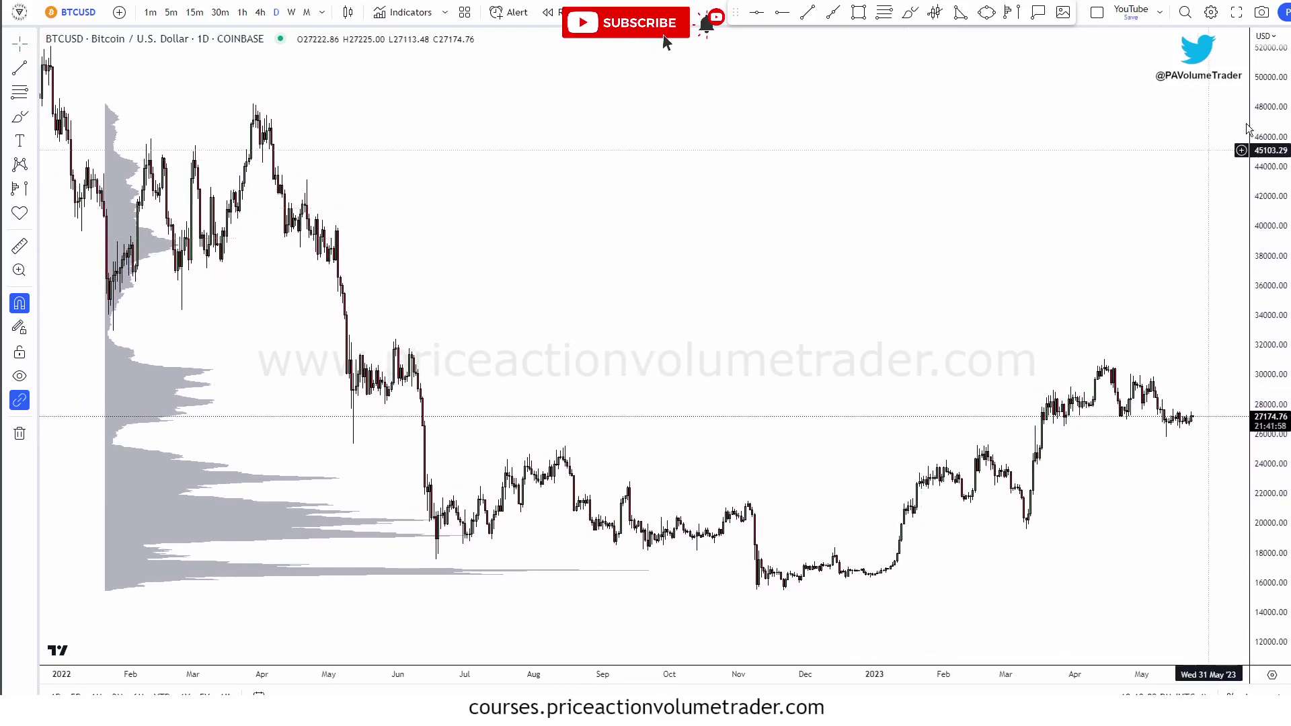
left_click_drag(1216, 154, 1217, 161)
left_click_drag(574, 195, 574, 181)
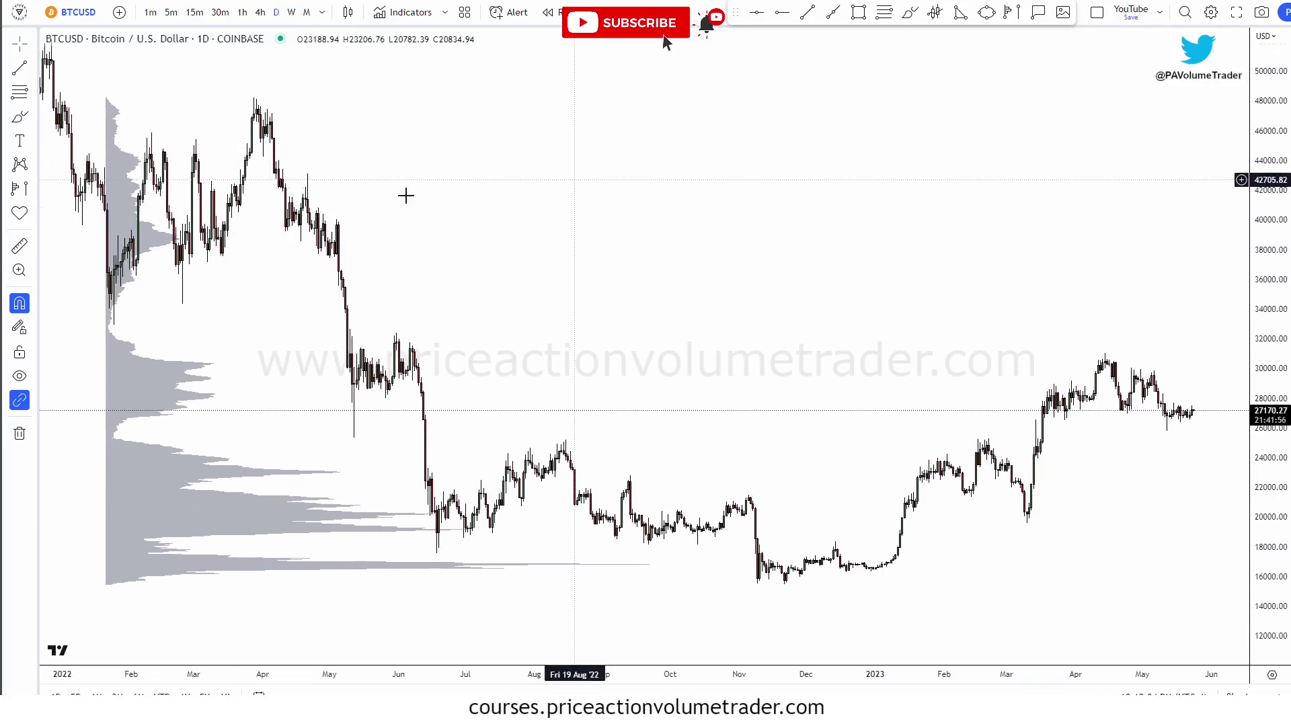
left_click(1290, 46)
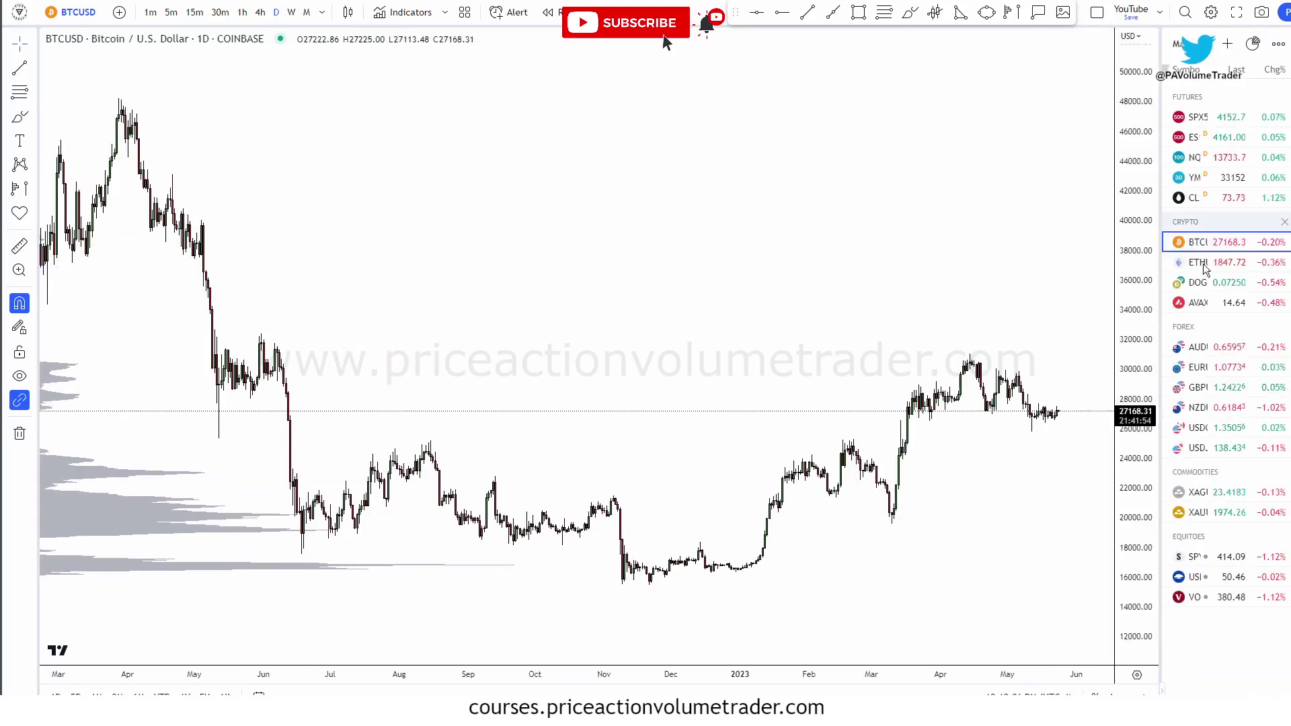
left_click(1204, 367)
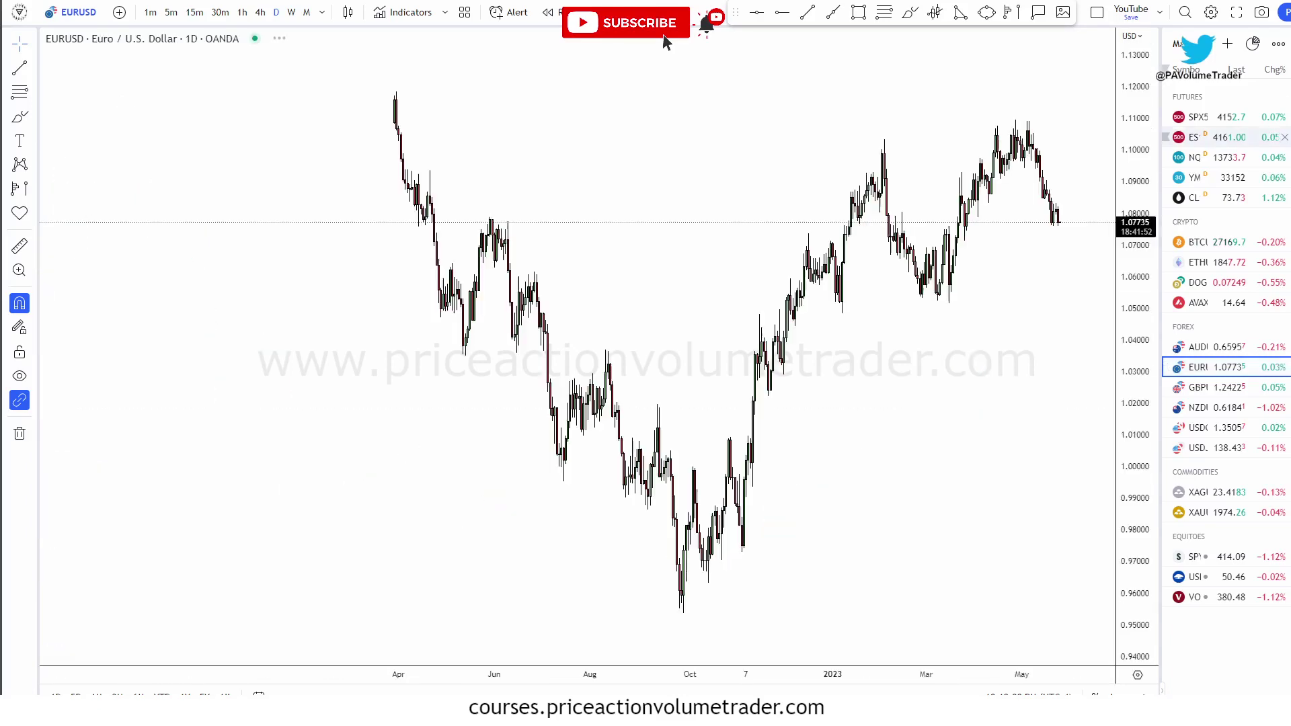
left_click(1289, 46)
Delete the existing range drawing that ends on 22 May 2023 from the EURUSD chart
left_click_drag(1279, 89, 1278, 302)
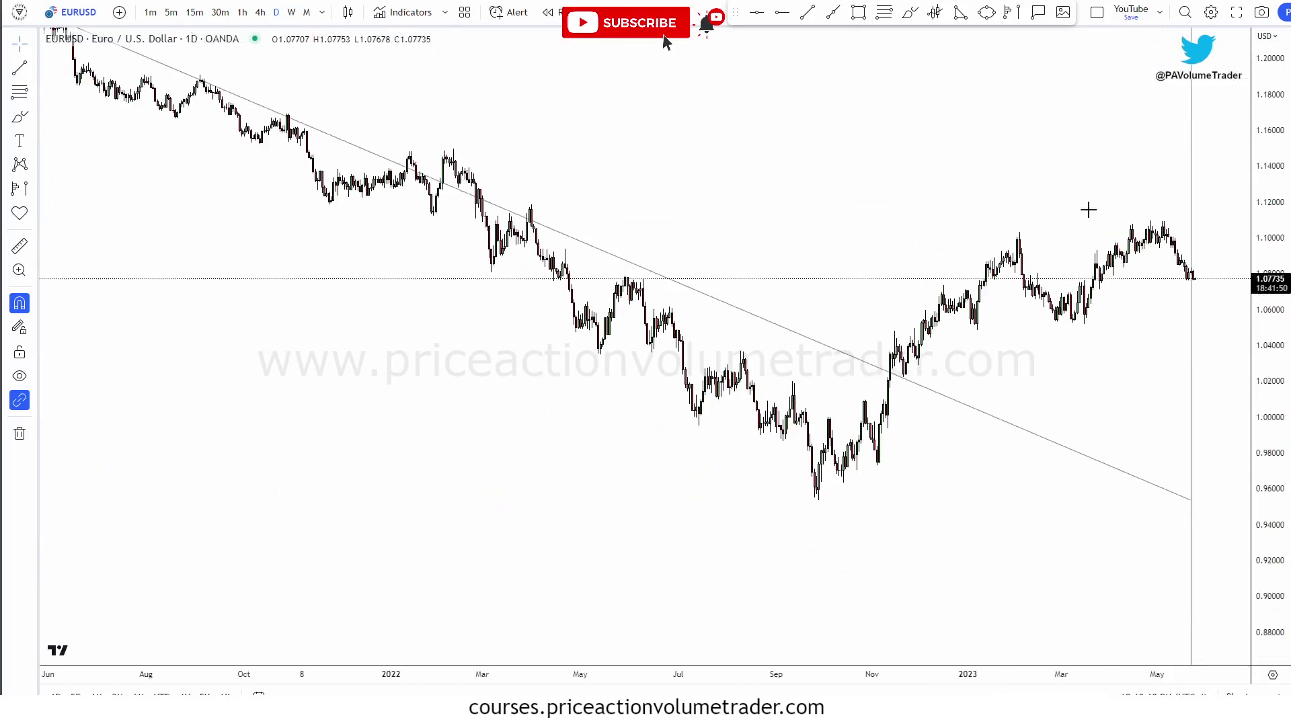
left_click_drag(1031, 282, 981, 352)
left_click(620, 355)
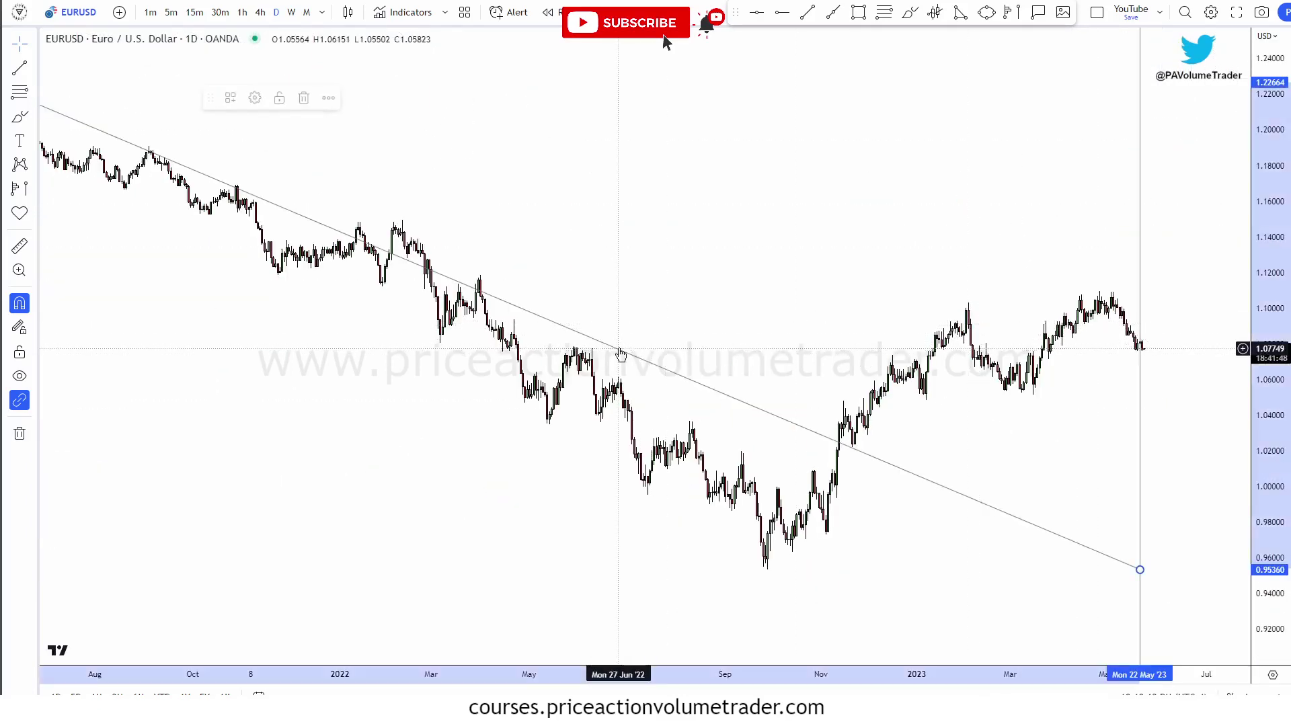
key("Delete")
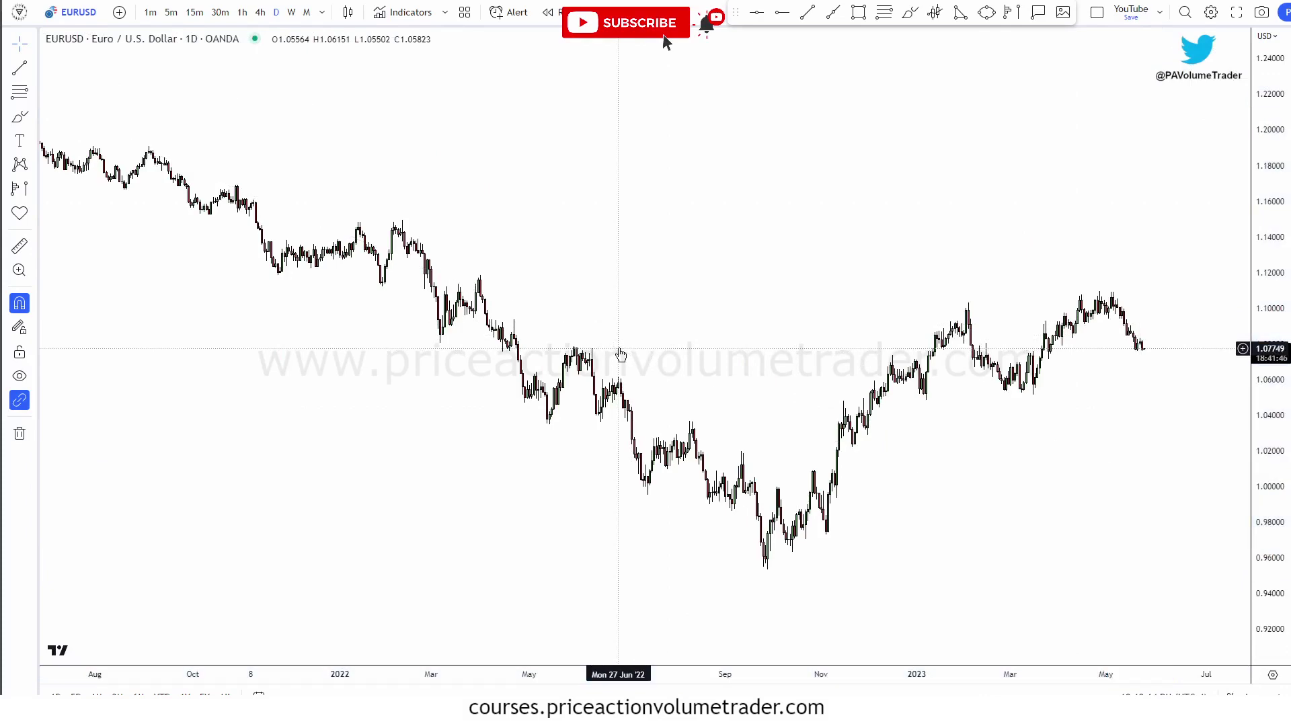
Trace EURUSD's fall from May 2021 and its recovery freehand, add a zigzag profile contour along the decline, and erase the marks
scroll(620, 354, "down", 3)
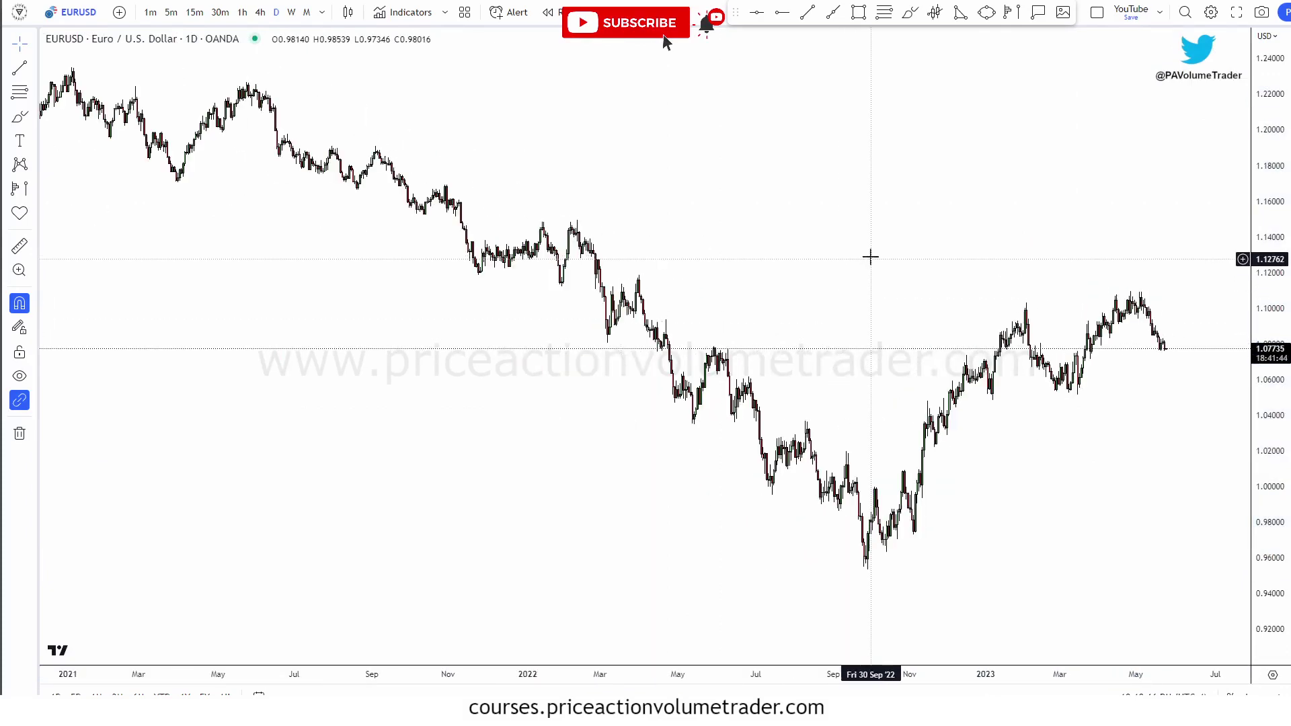
scroll(865, 285, "down", 2)
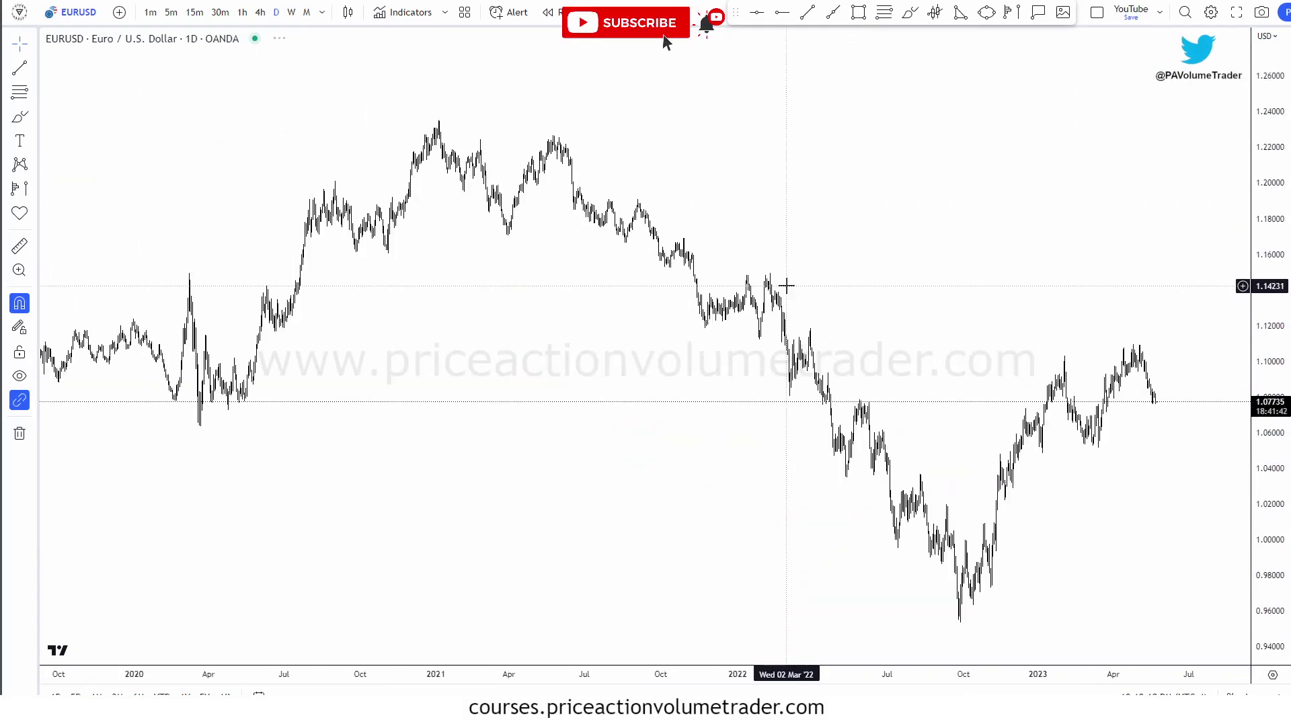
scroll(786, 285, "up", 3)
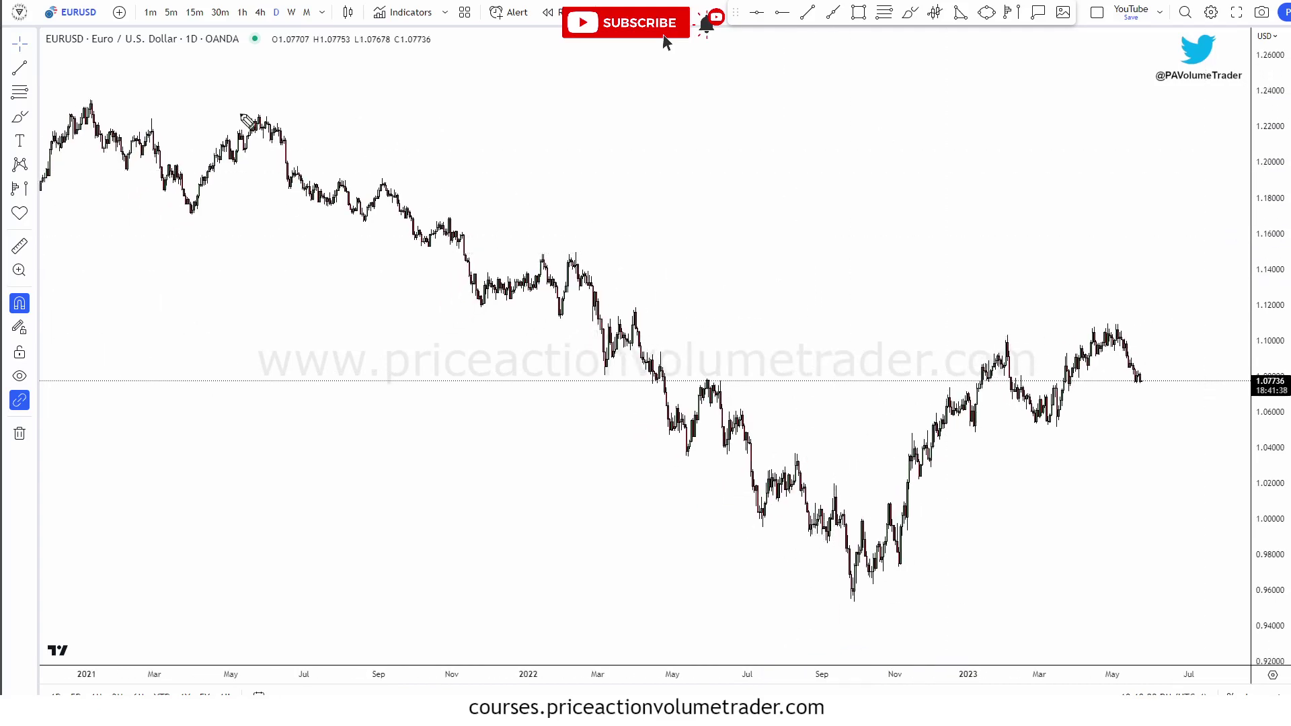
mouse_move(230, 110)
left_mouse_down()
mouse_move(744, 462)
mouse_move(852, 592)
mouse_move(918, 552)
mouse_move(1095, 335)
mouse_move(1155, 382)
mouse_move(1140, 373)
left_mouse_up()
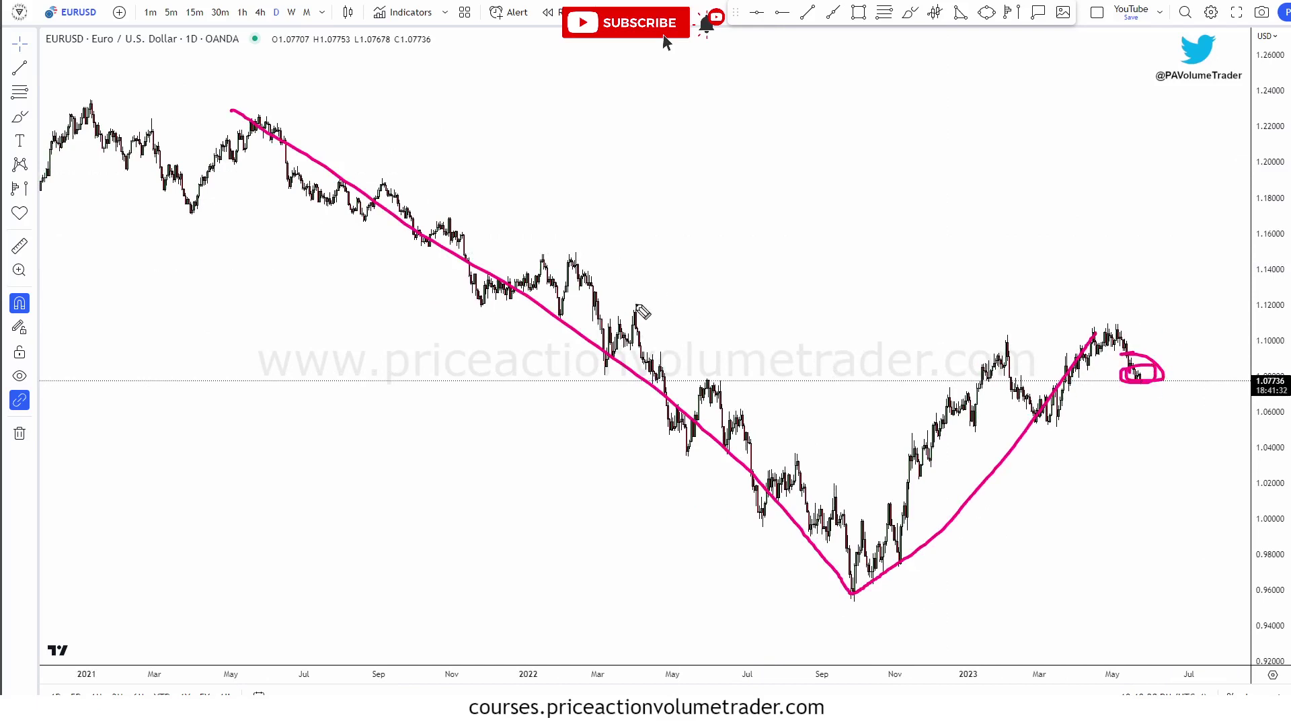
mouse_move(296, 144)
left_mouse_down()
mouse_move(323, 202)
mouse_move(501, 242)
mouse_move(688, 390)
left_mouse_up()
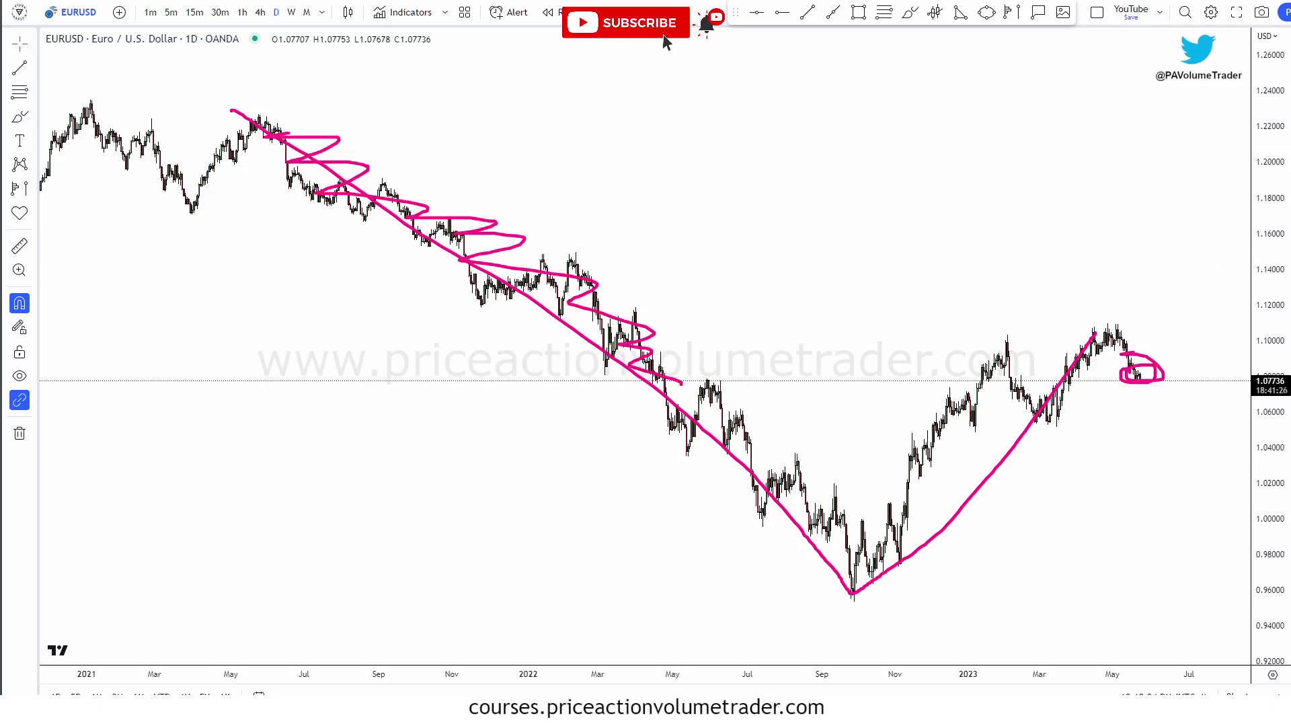
key("ctrl+shift+7")
Circle the May 2021 high freehand and place a Fixed Range Volume Profile from 25 May 2021 to 24 May 2023
mouse_move(243, 101)
left_mouse_down()
mouse_move(228, 124)
mouse_move(291, 123)
left_mouse_up()
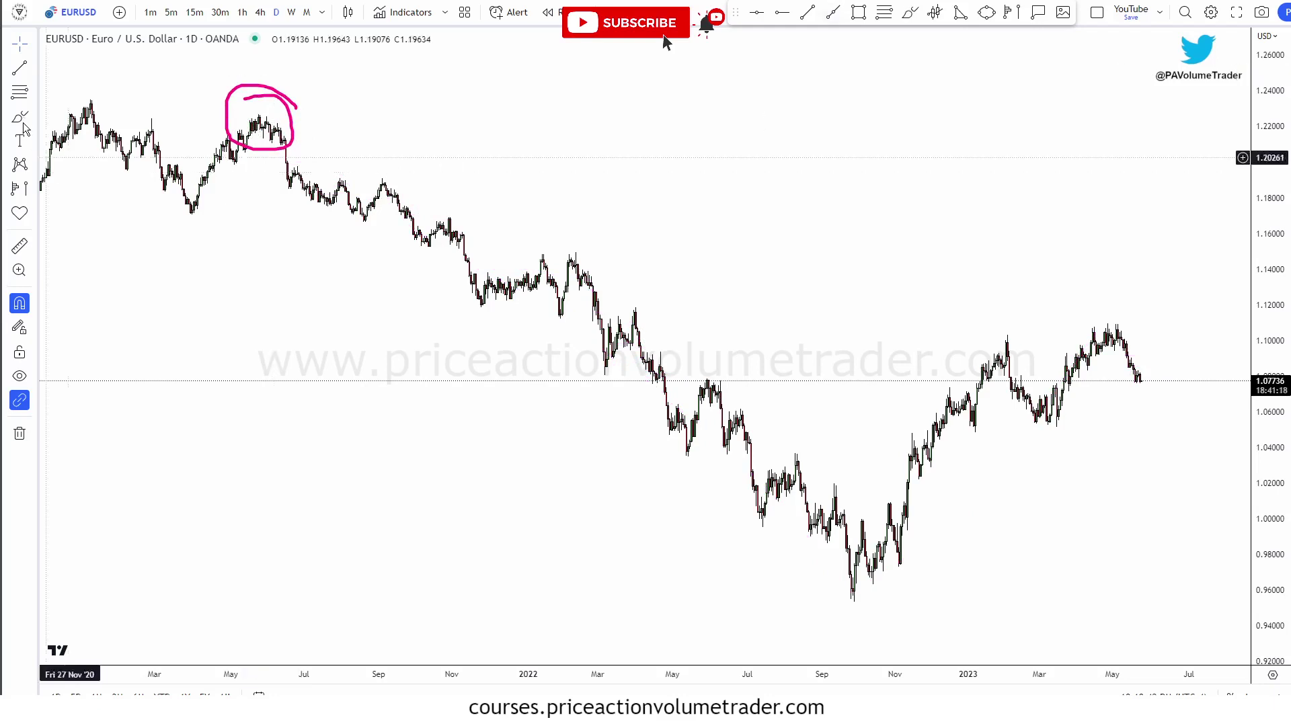
left_click(33, 191)
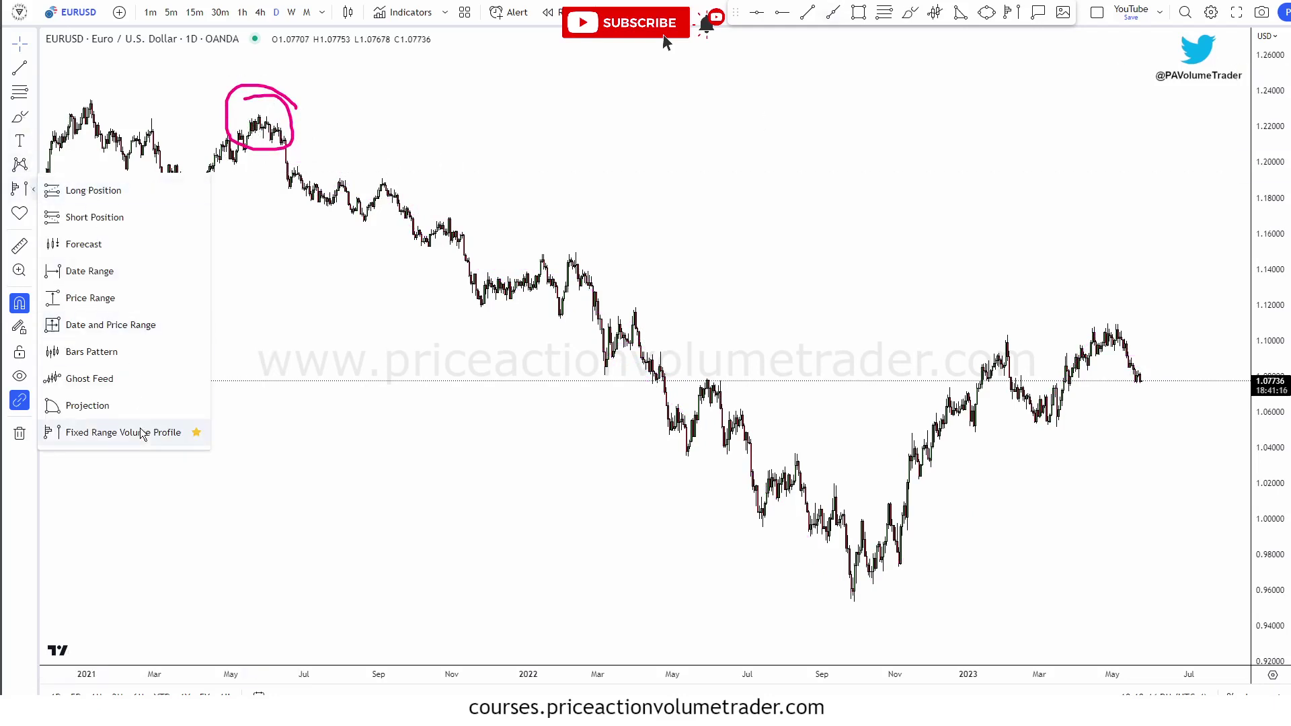
left_click(117, 433)
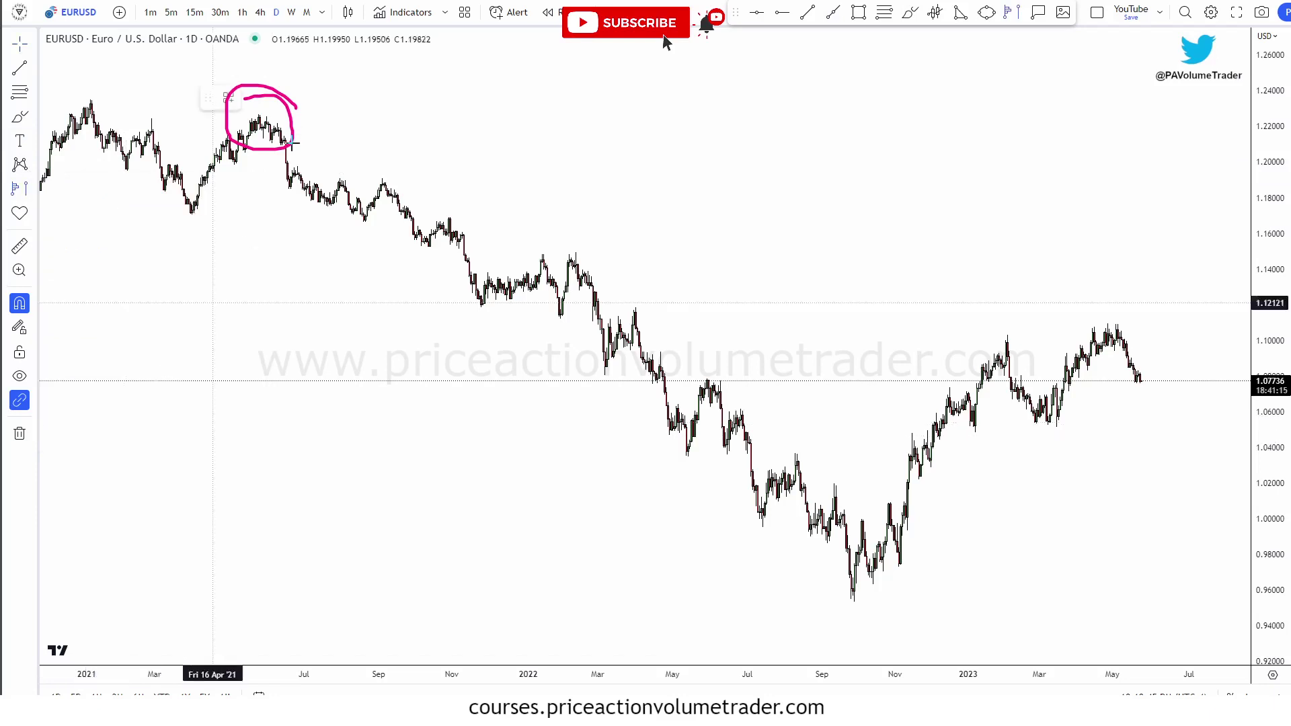
left_click(258, 159)
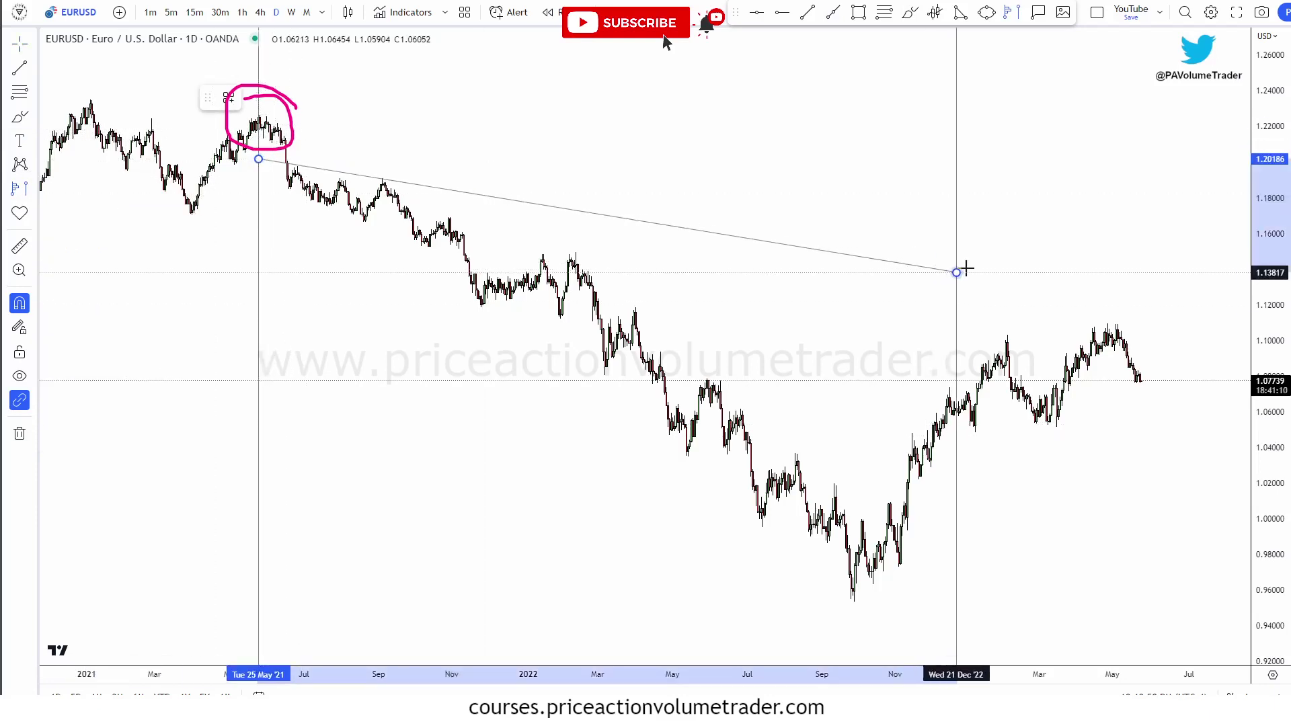
left_click(873, 225)
left_click(733, 204)
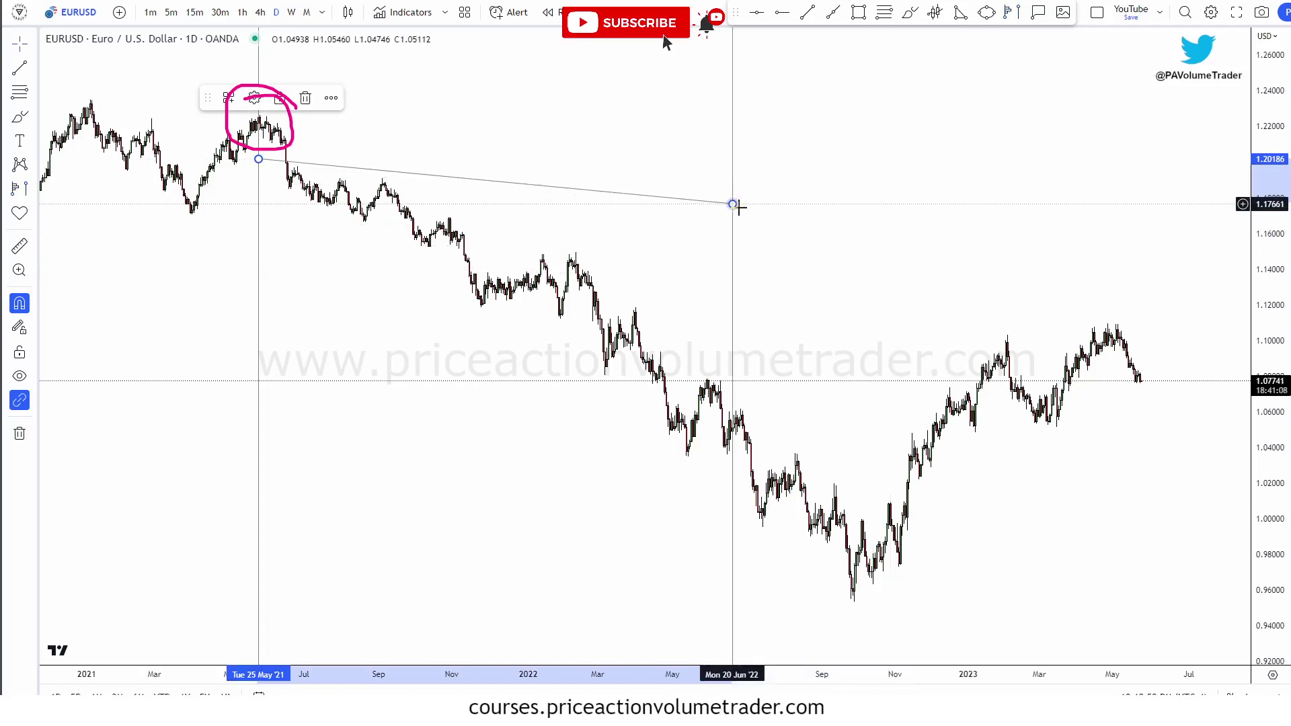
left_click(1141, 602)
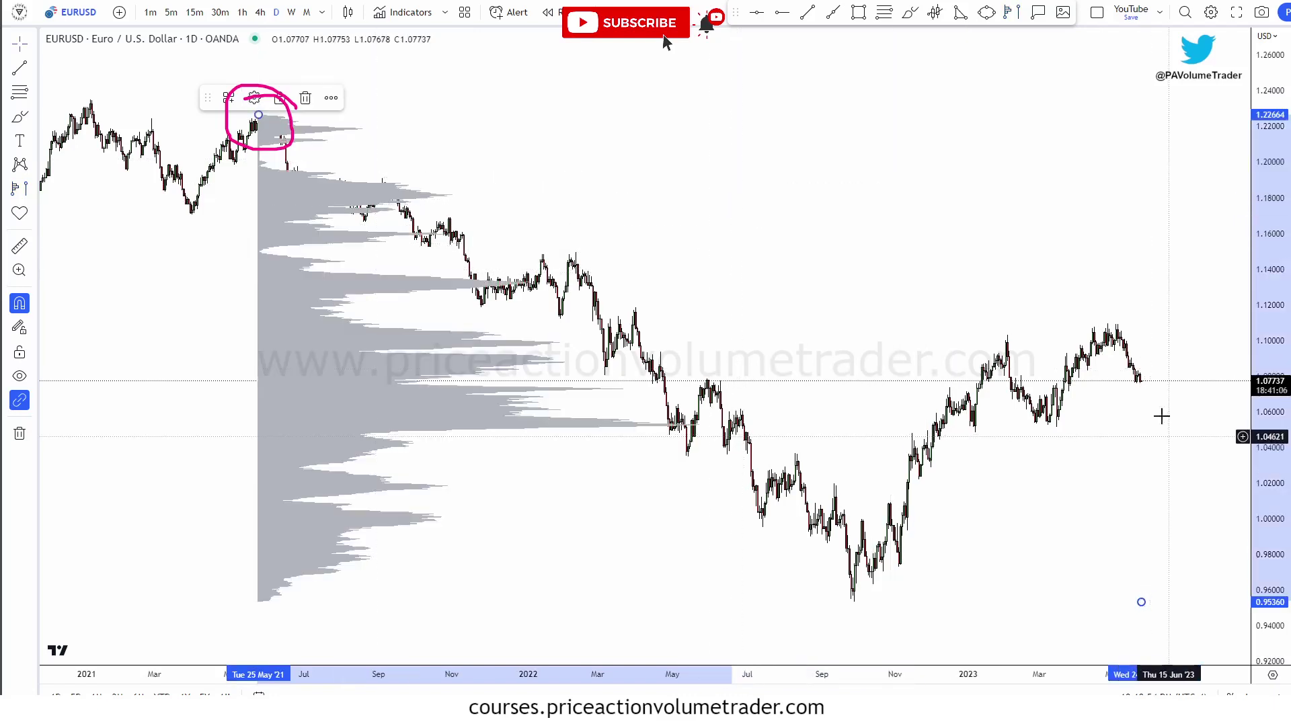
left_click(975, 232)
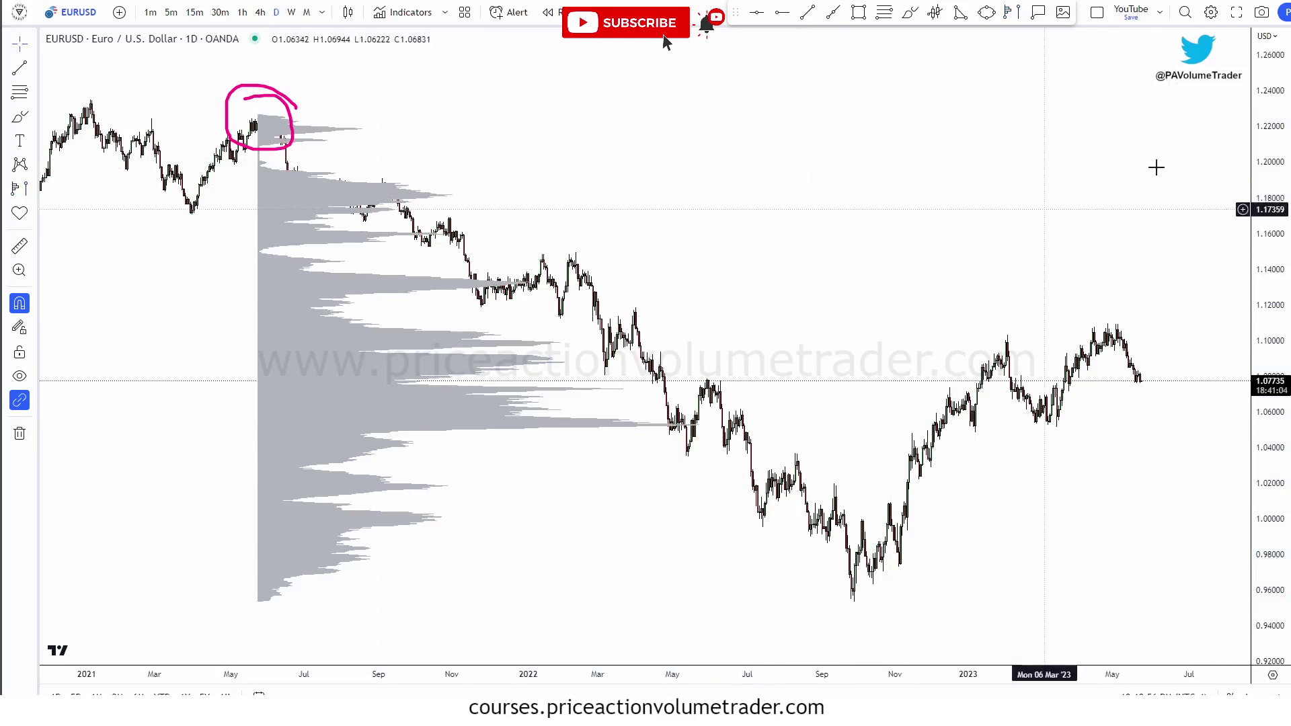
Send the EURUSD volume profile to the back of the visual order, behind the candles, and deselect it
right_click(298, 201)
mouse_move(367, 229)
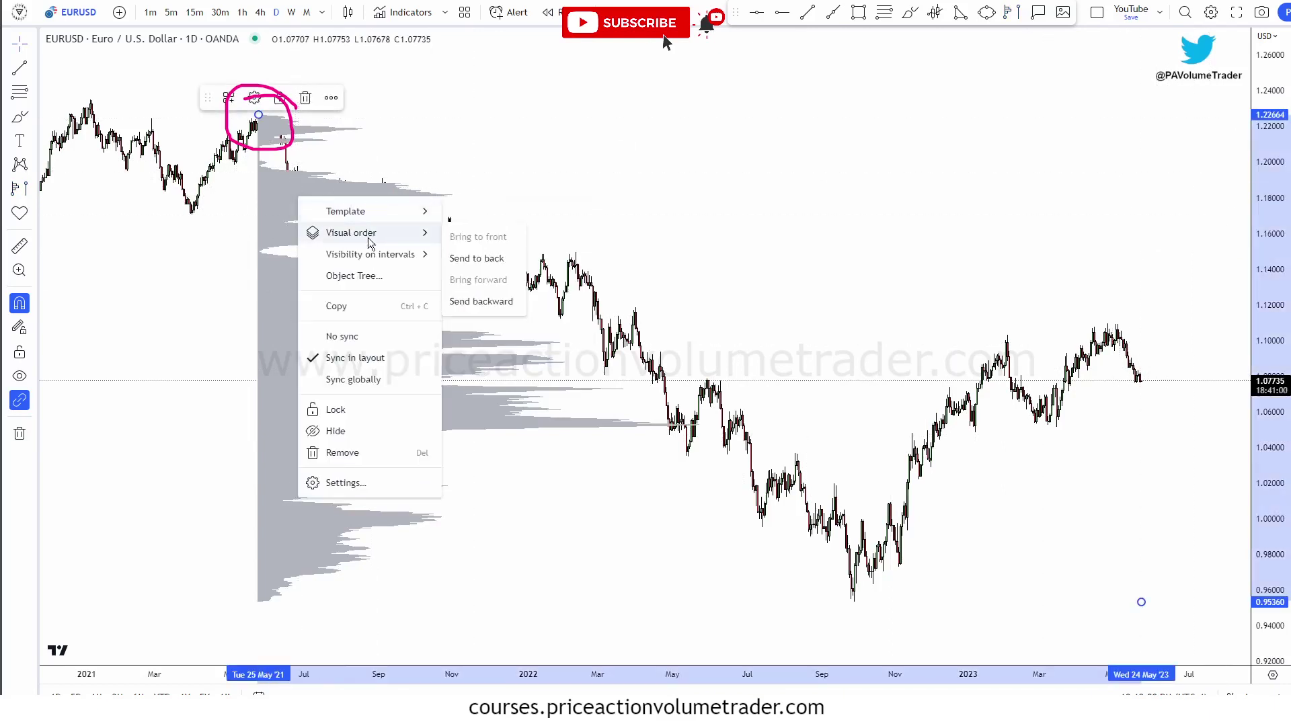
left_click(494, 260)
left_click(834, 213)
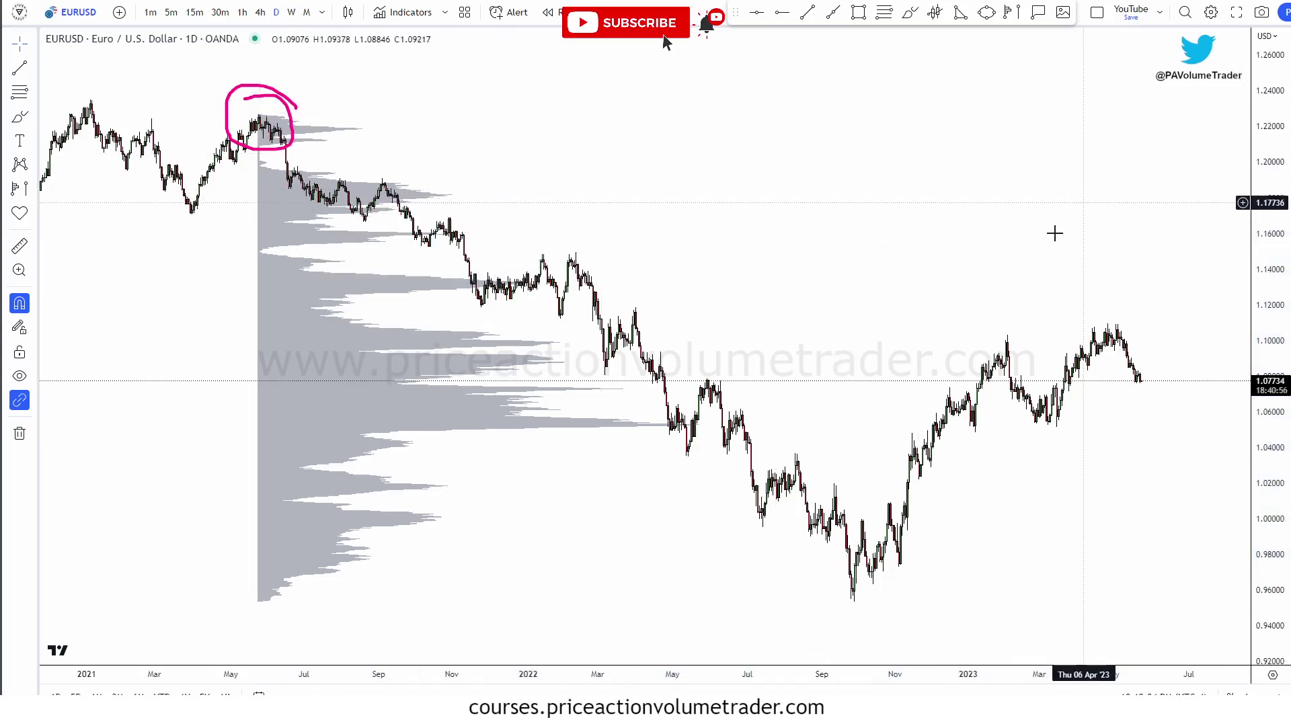
Open the profile's input settings, circle the row layout, row size, volume and value area entries freehand, erase the marks and accept the settings
double_click(297, 333)
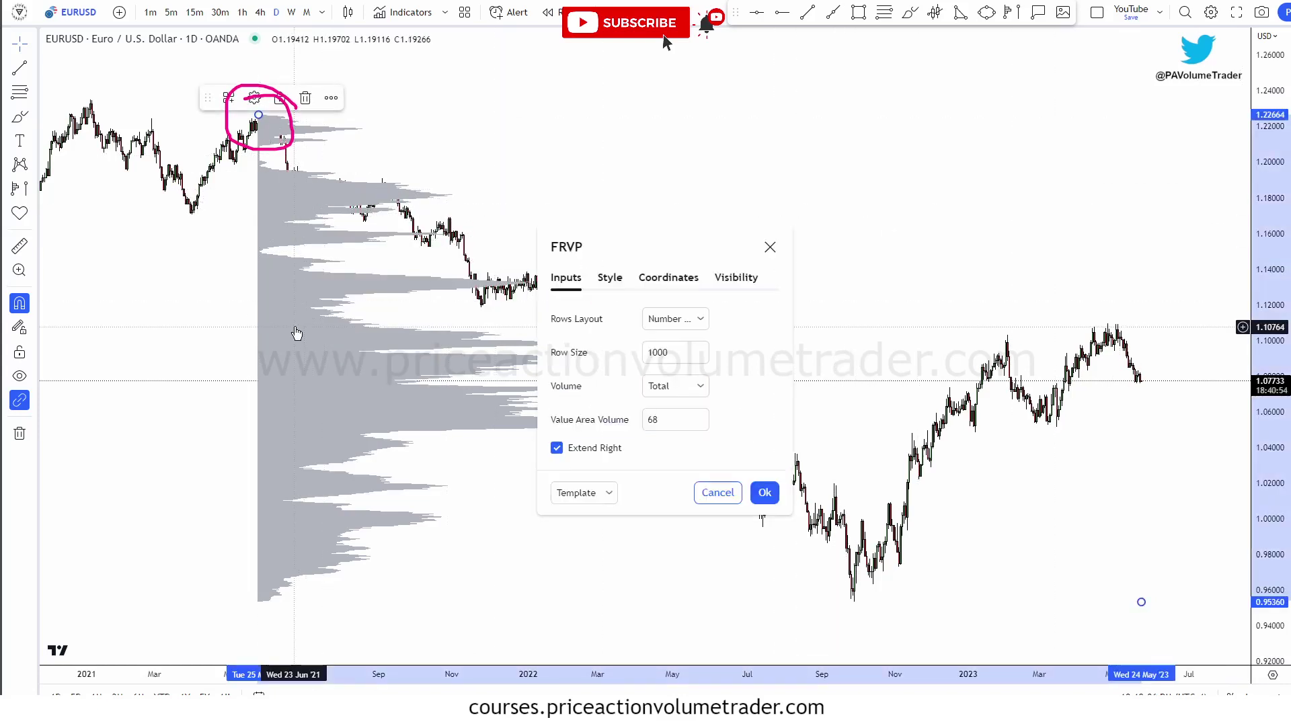
left_click_drag(573, 247, 758, 181)
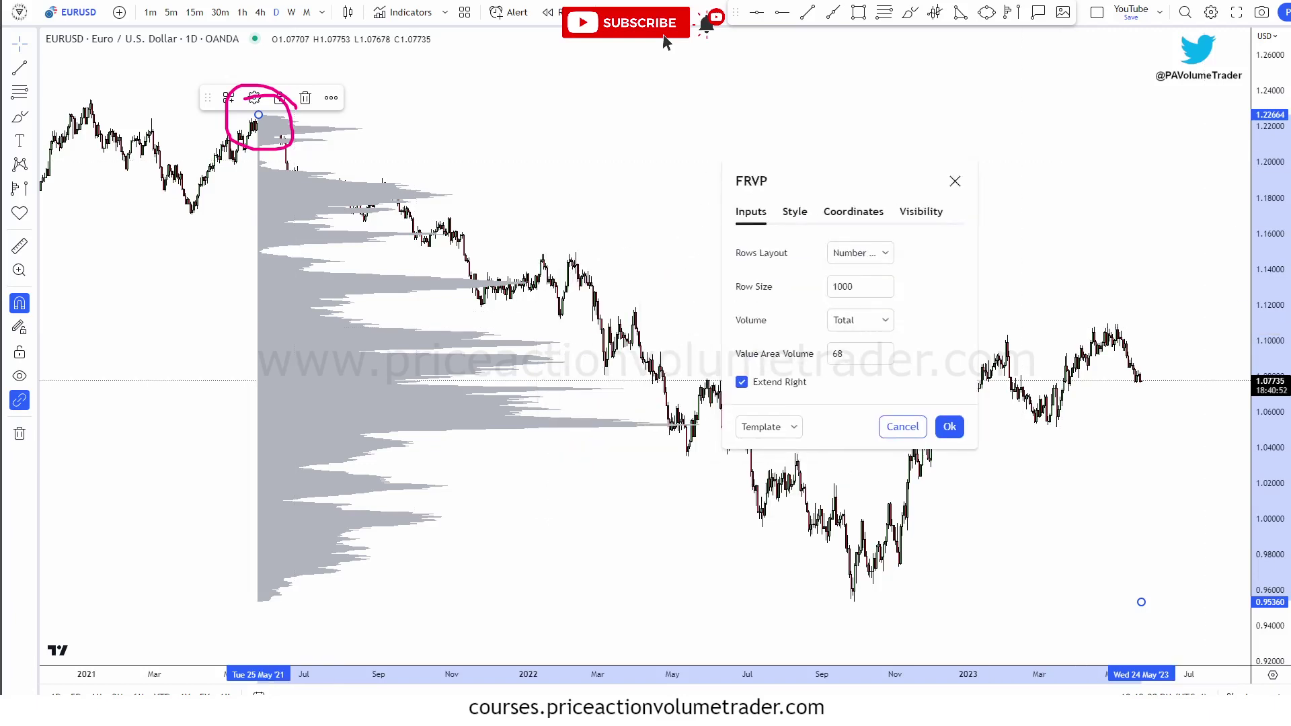
mouse_move(815, 246)
left_mouse_down()
mouse_move(800, 265)
mouse_move(883, 232)
left_mouse_up()
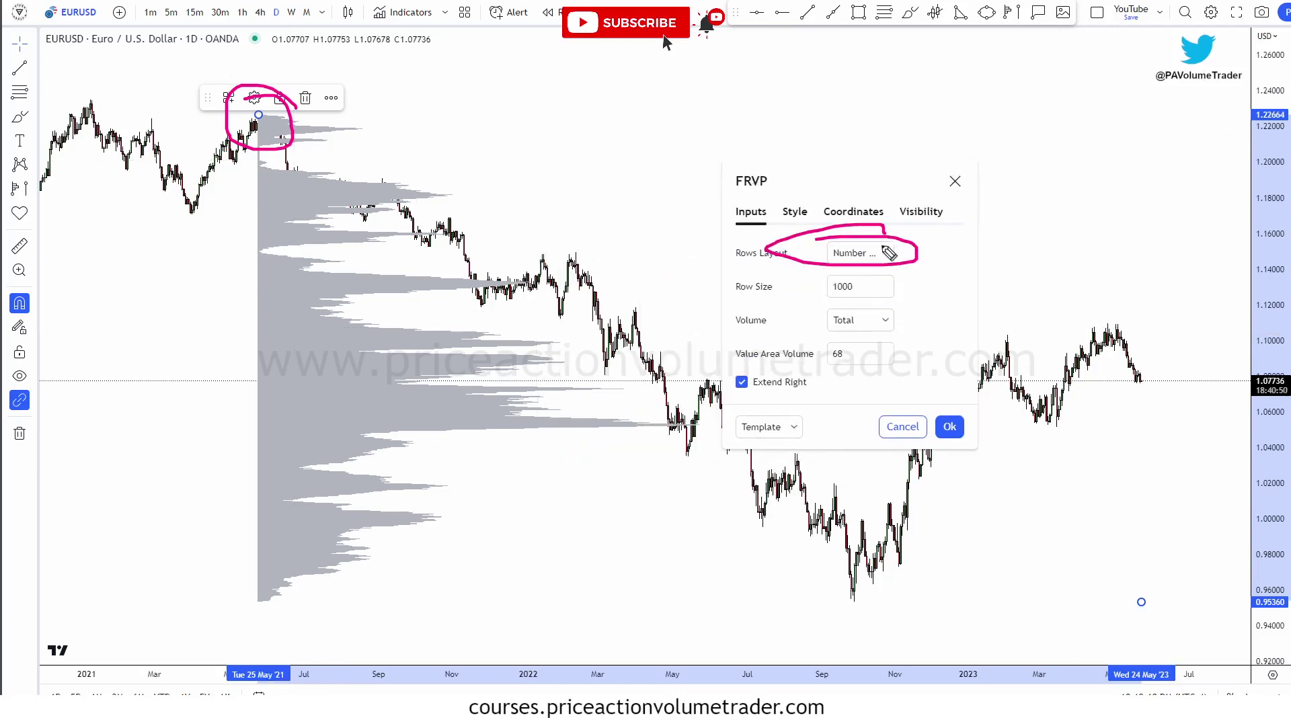
mouse_move(815, 276)
left_mouse_down()
mouse_move(898, 289)
mouse_move(872, 282)
left_mouse_up()
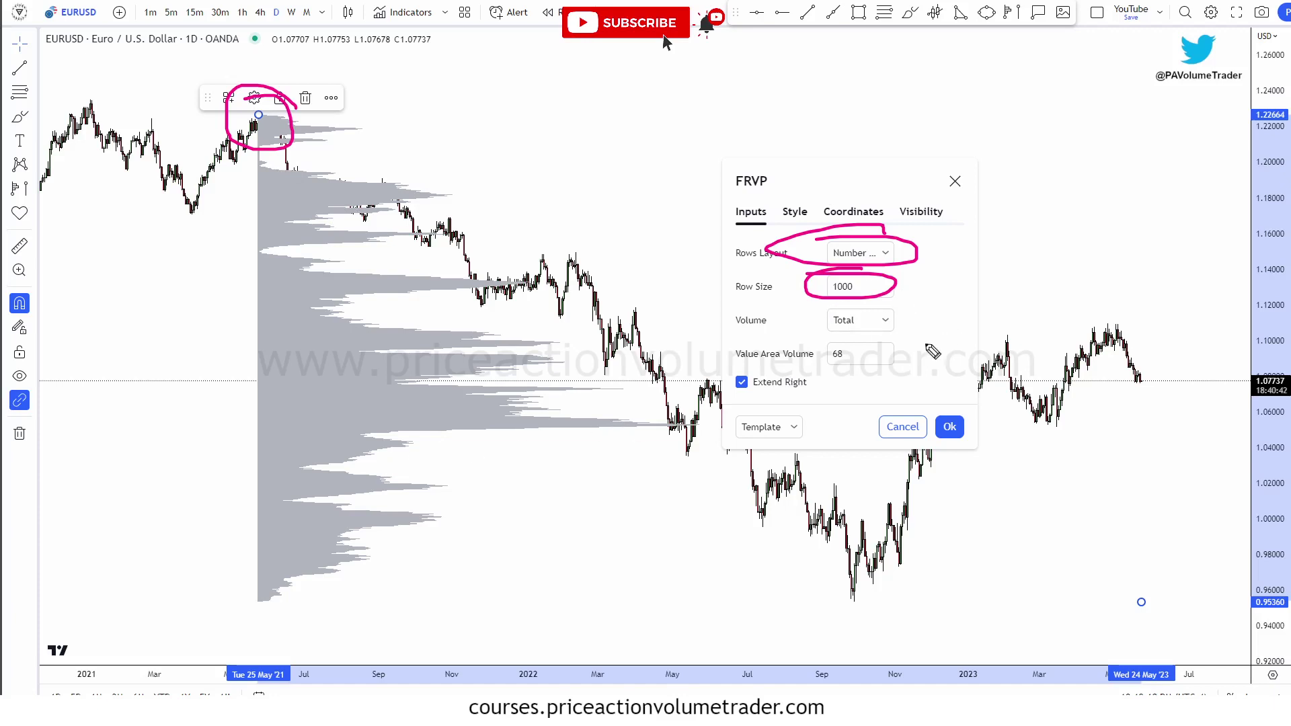
mouse_move(933, 351)
left_mouse_down()
mouse_move(831, 343)
mouse_move(882, 338)
left_mouse_up()
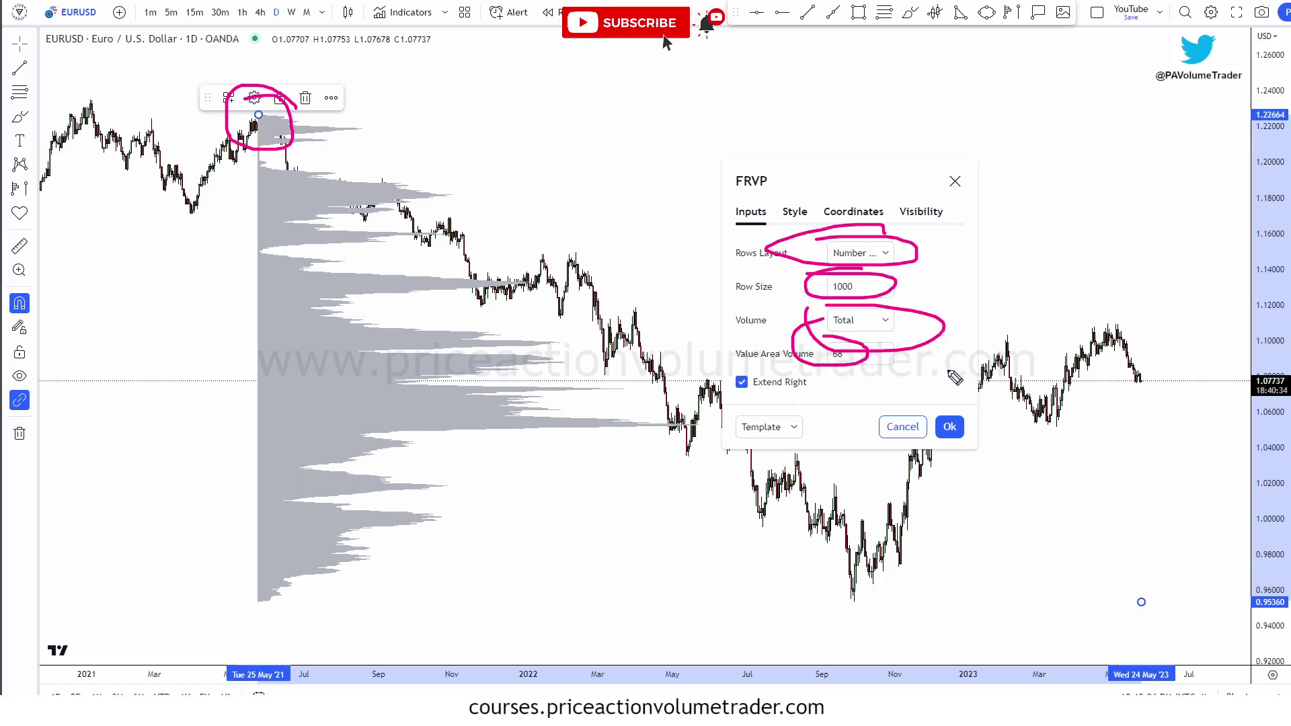
key("Escape")
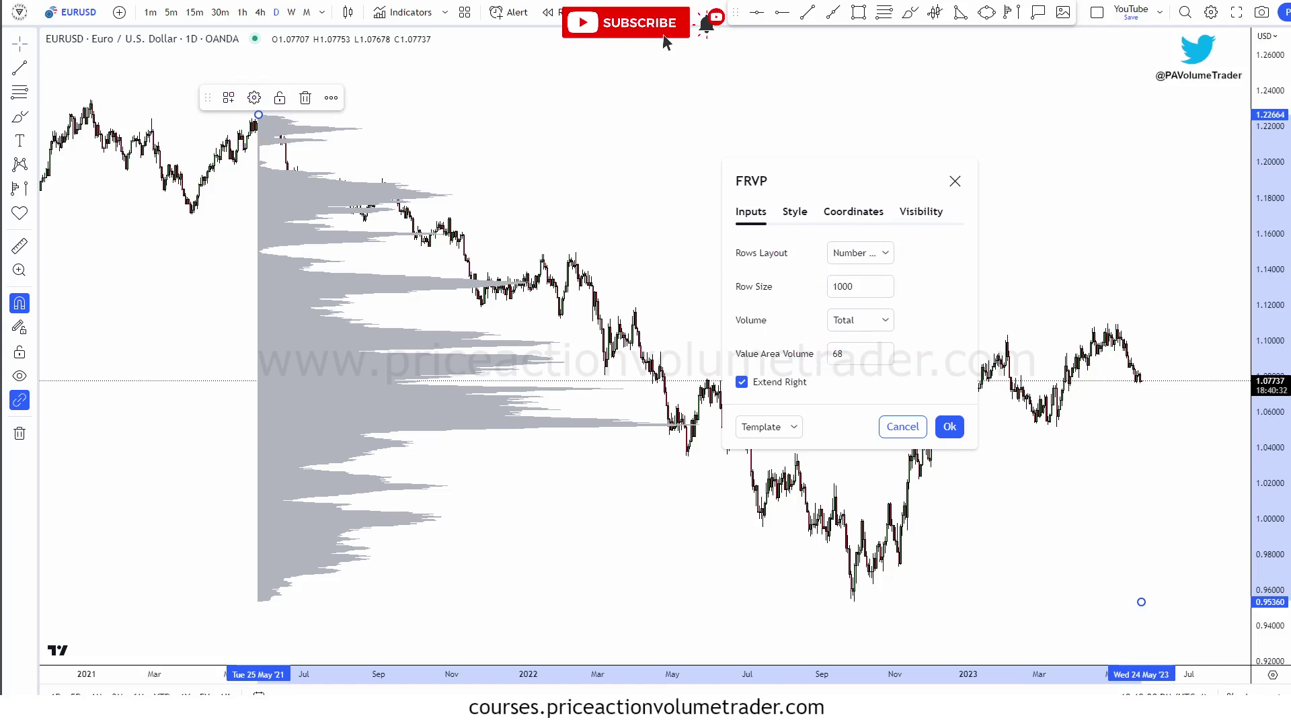
left_click(950, 426)
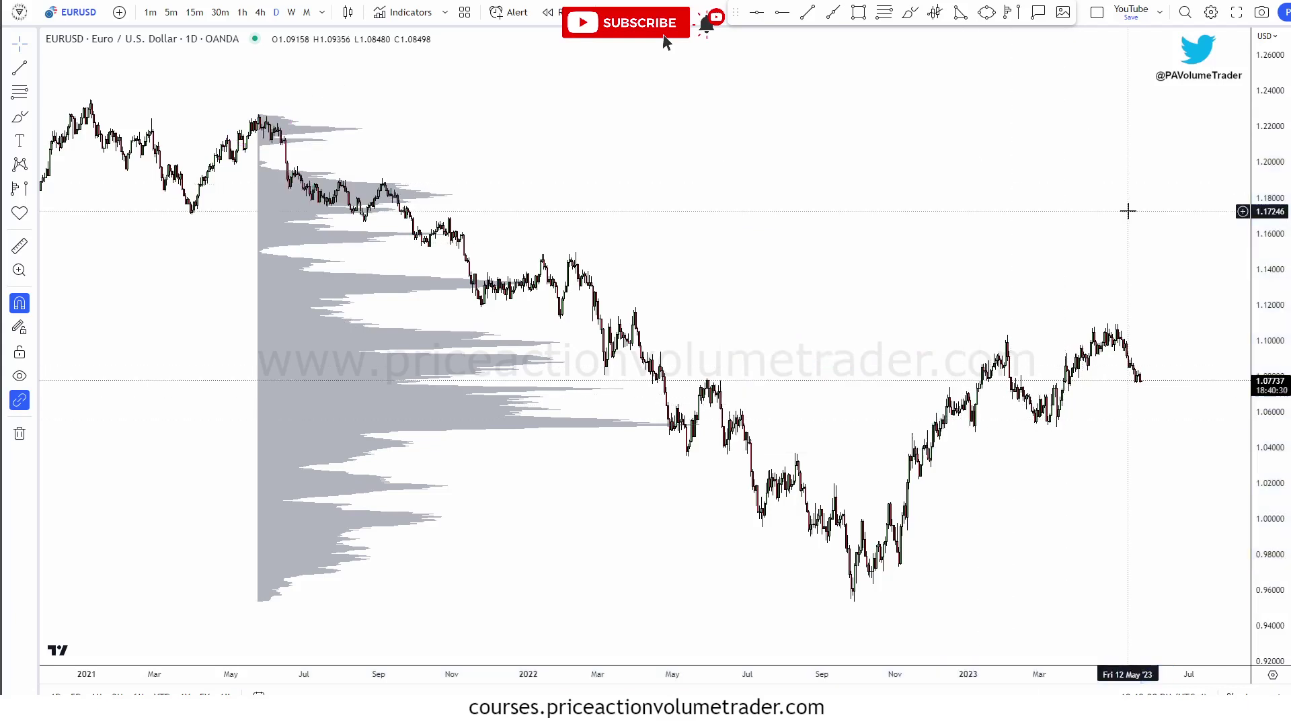
Outline the profile's bulge between about 1.048 and 1.078 freehand and circle the low-volume gaps above it, up to about 1.20
left_click_drag(1091, 189, 1067, 184)
left_click_drag(462, 140, 462, 156)
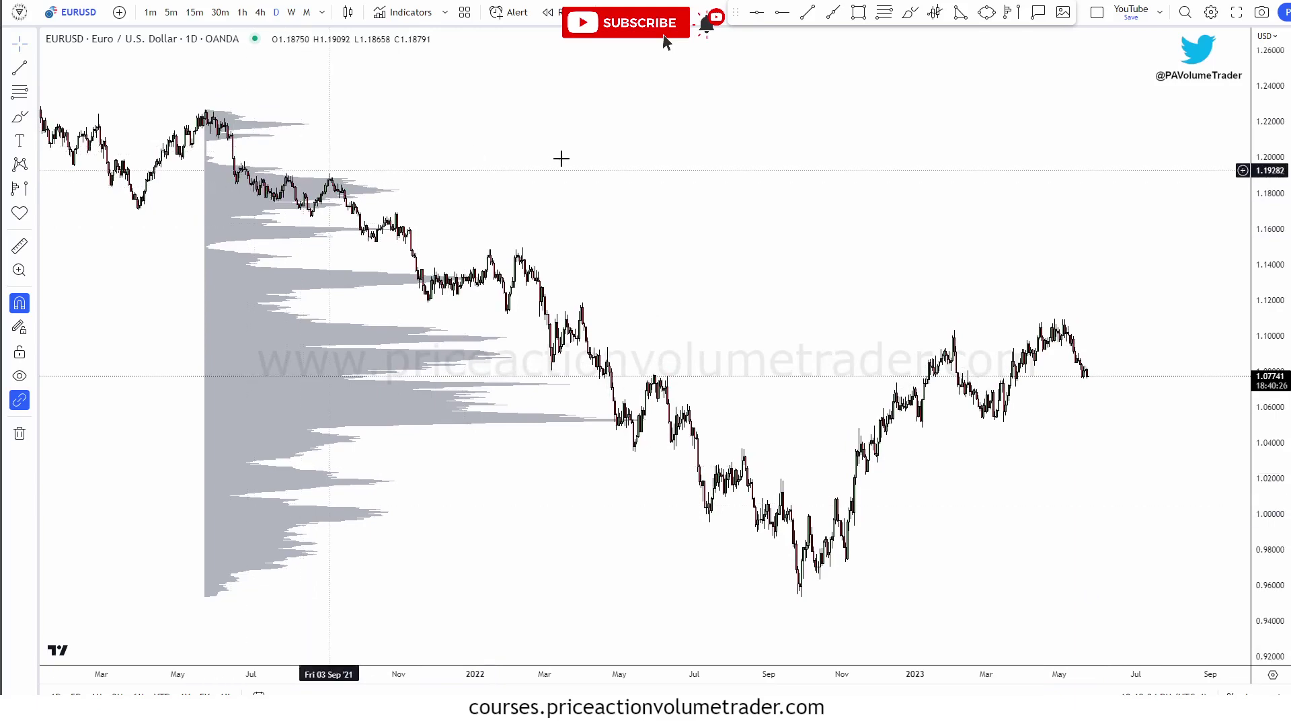
left_click_drag(603, 171, 646, 170)
scroll(646, 170, "up", 2)
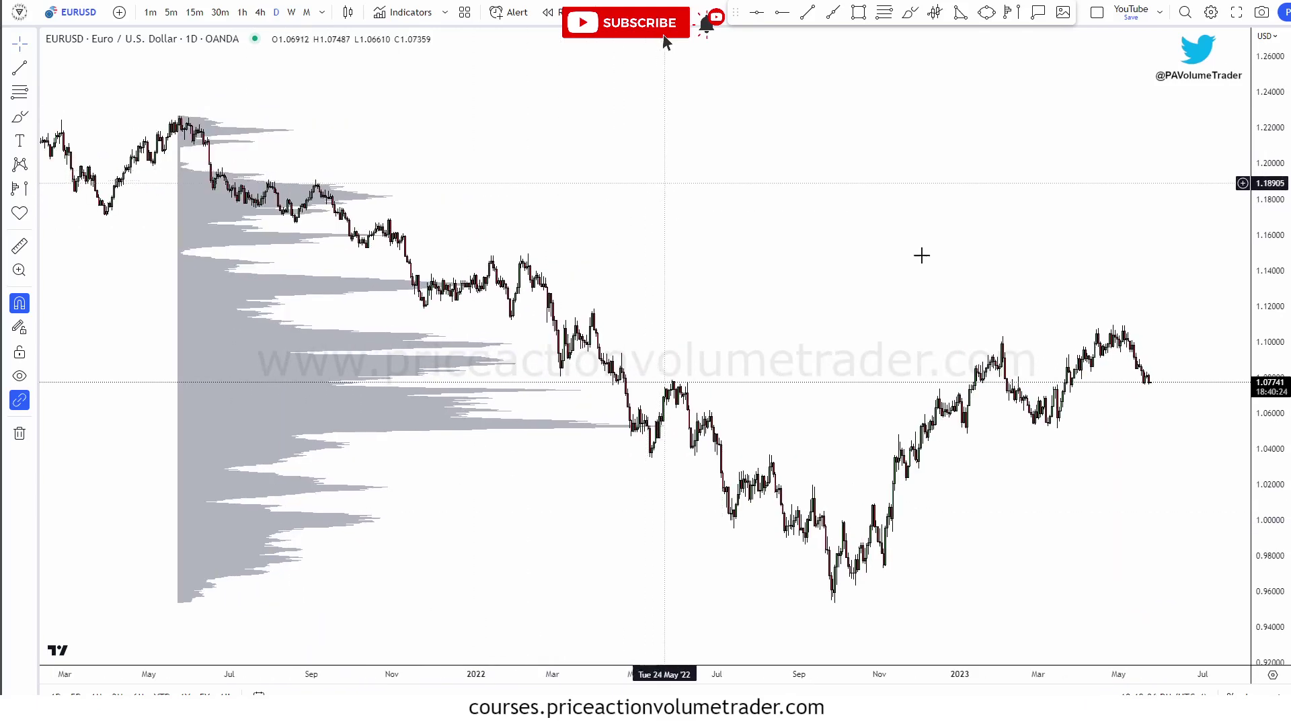
left_click_drag(1261, 459, 1261, 395)
left_click_drag(1129, 265, 1123, 255)
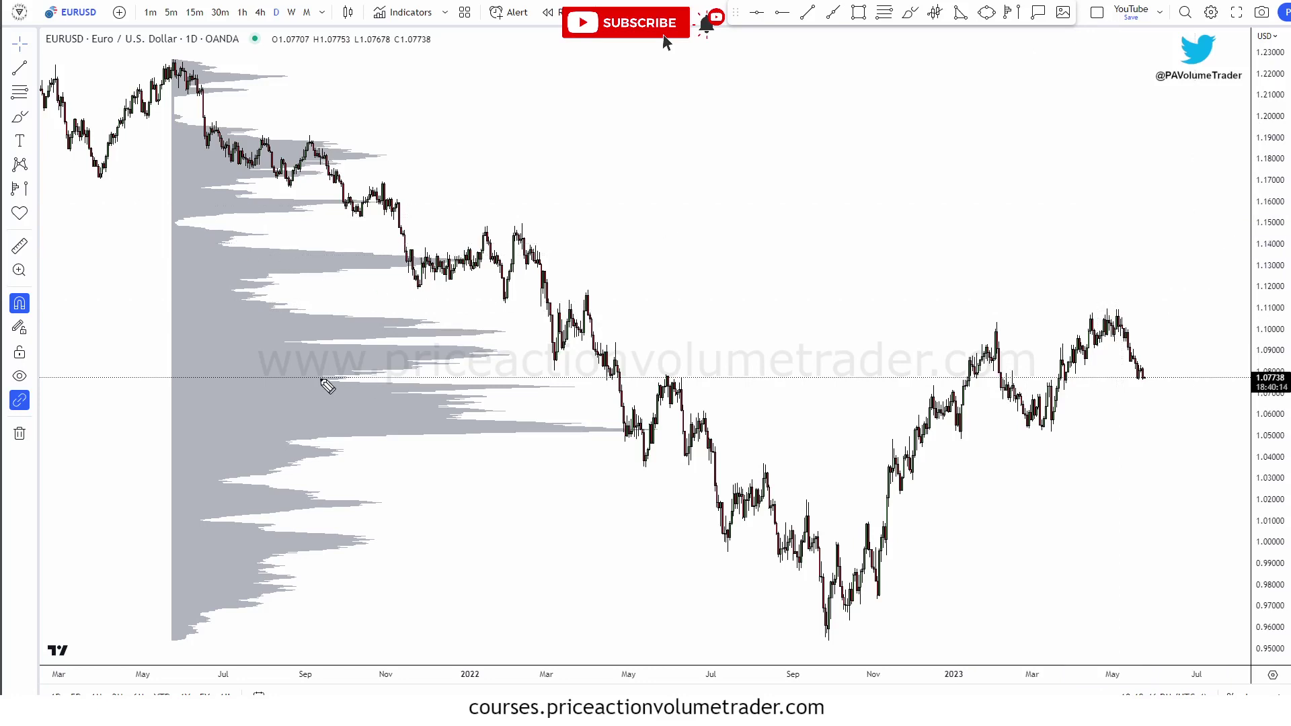
mouse_move(315, 378)
left_mouse_down()
mouse_move(498, 412)
mouse_move(405, 443)
mouse_move(330, 442)
left_mouse_up()
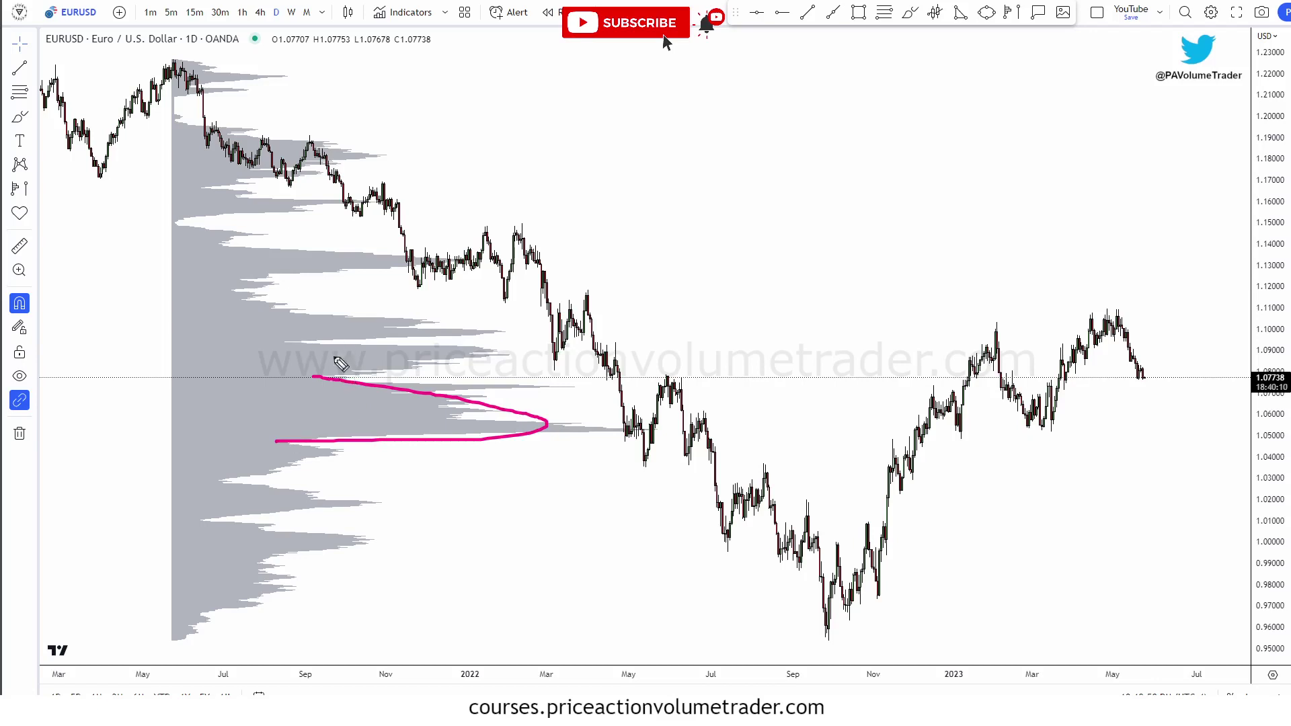
mouse_move(341, 373)
left_mouse_down()
mouse_move(324, 373)
mouse_move(294, 329)
left_mouse_up()
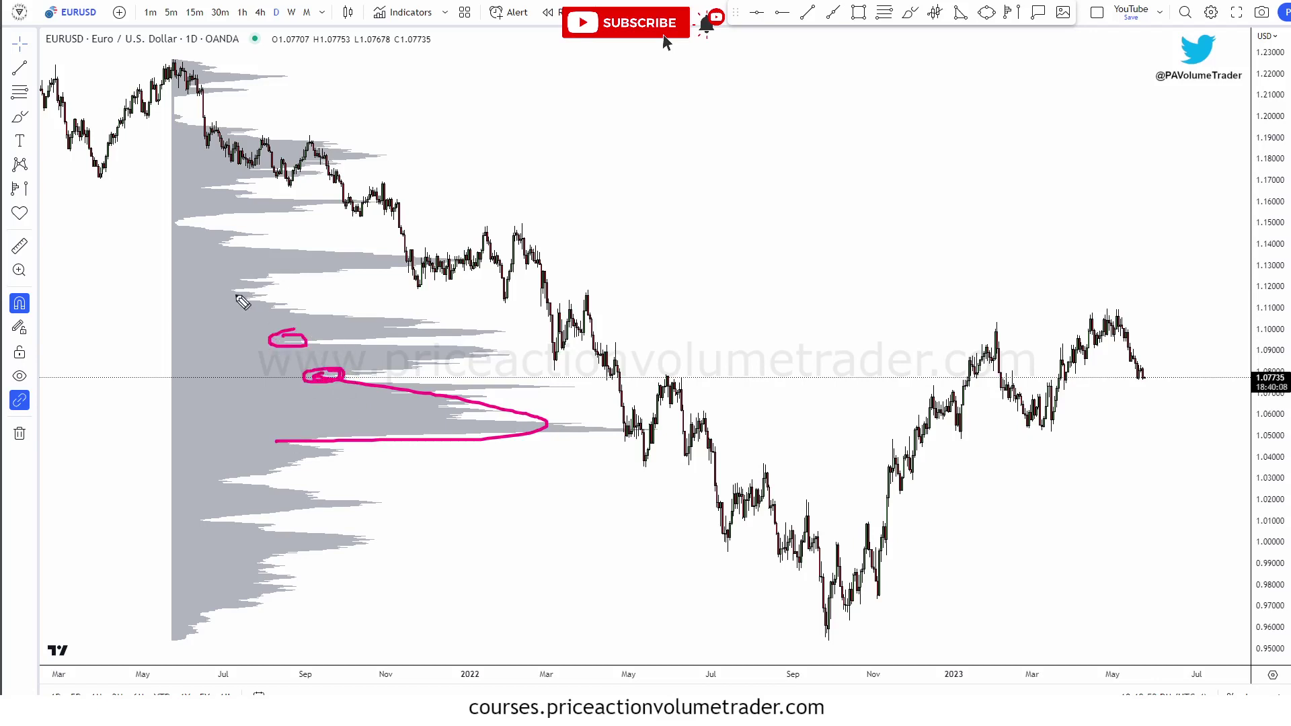
left_click_drag(224, 283, 248, 296)
mouse_move(168, 224)
left_mouse_down()
mouse_move(195, 230)
mouse_move(176, 208)
mouse_move(191, 225)
left_mouse_up()
left_click_drag(179, 126, 171, 100)
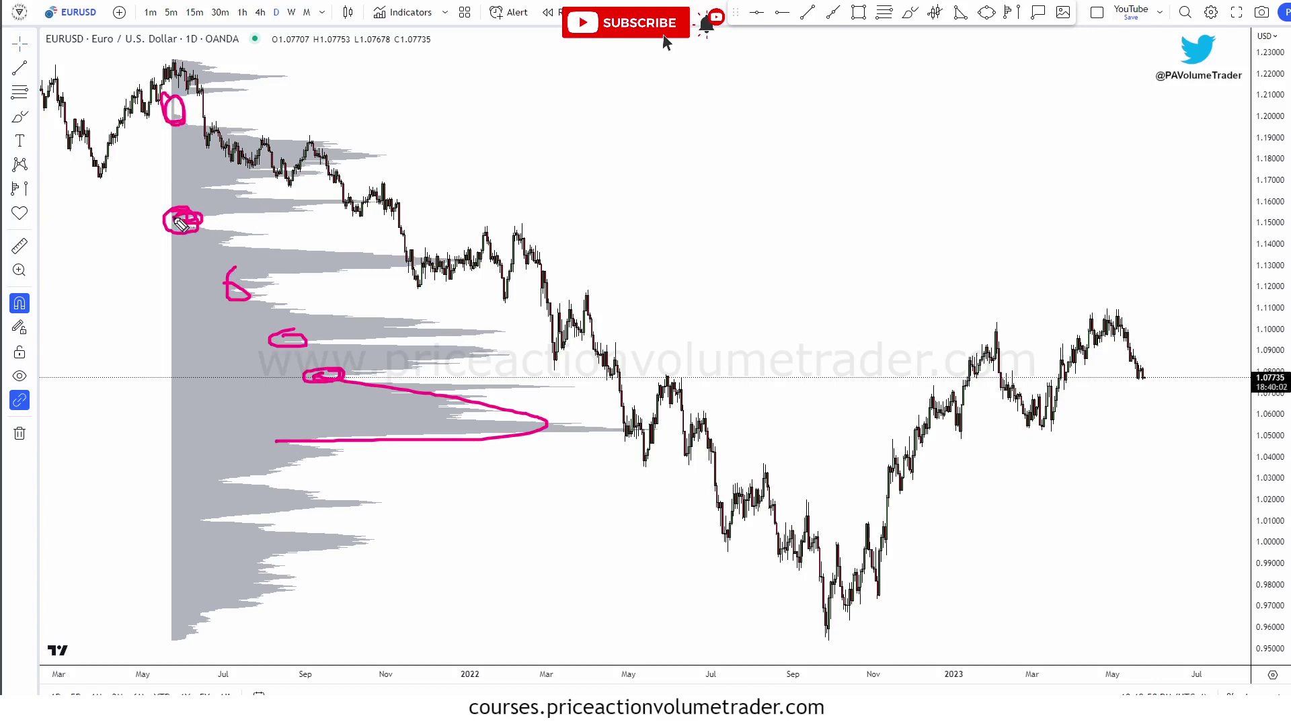
Draw freehand horizontal lines across the chart from the profile's low-volume gaps, between about 1.03 and 1.20, and erase all marks
left_click_drag(177, 221, 660, 223)
left_click_drag(172, 123, 461, 122)
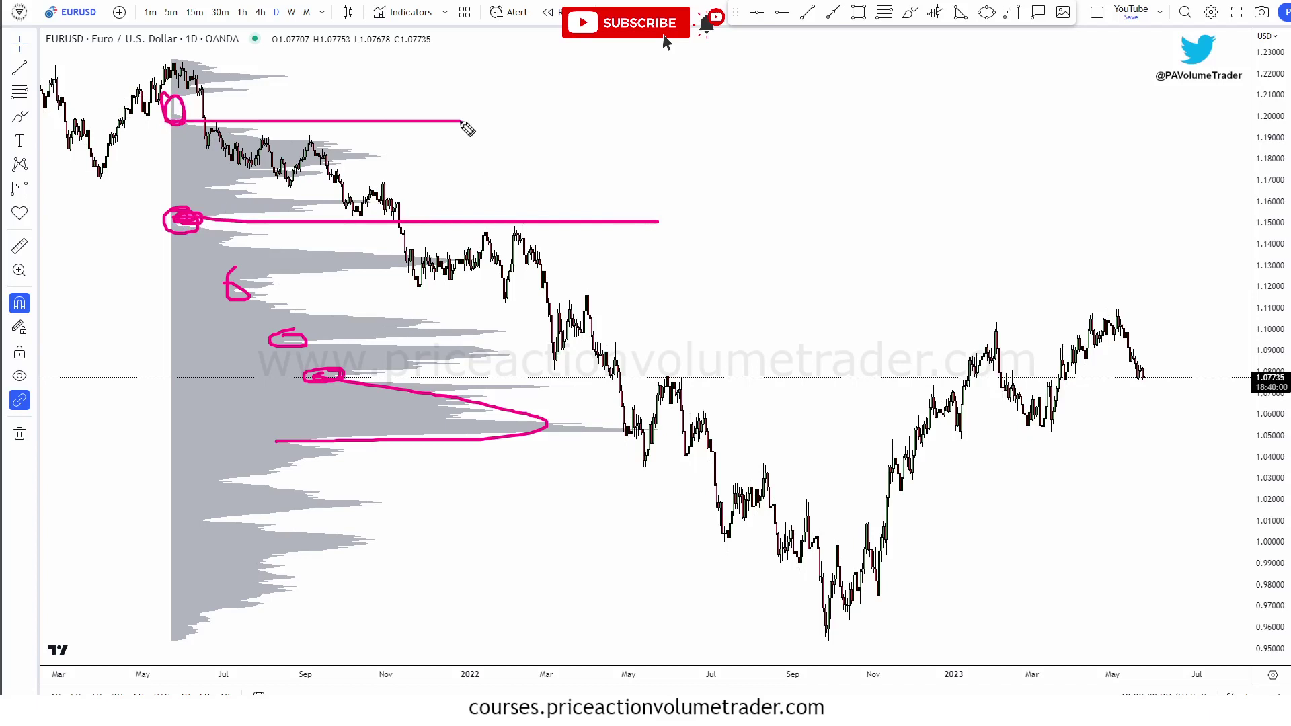
left_click_drag(227, 291, 798, 290)
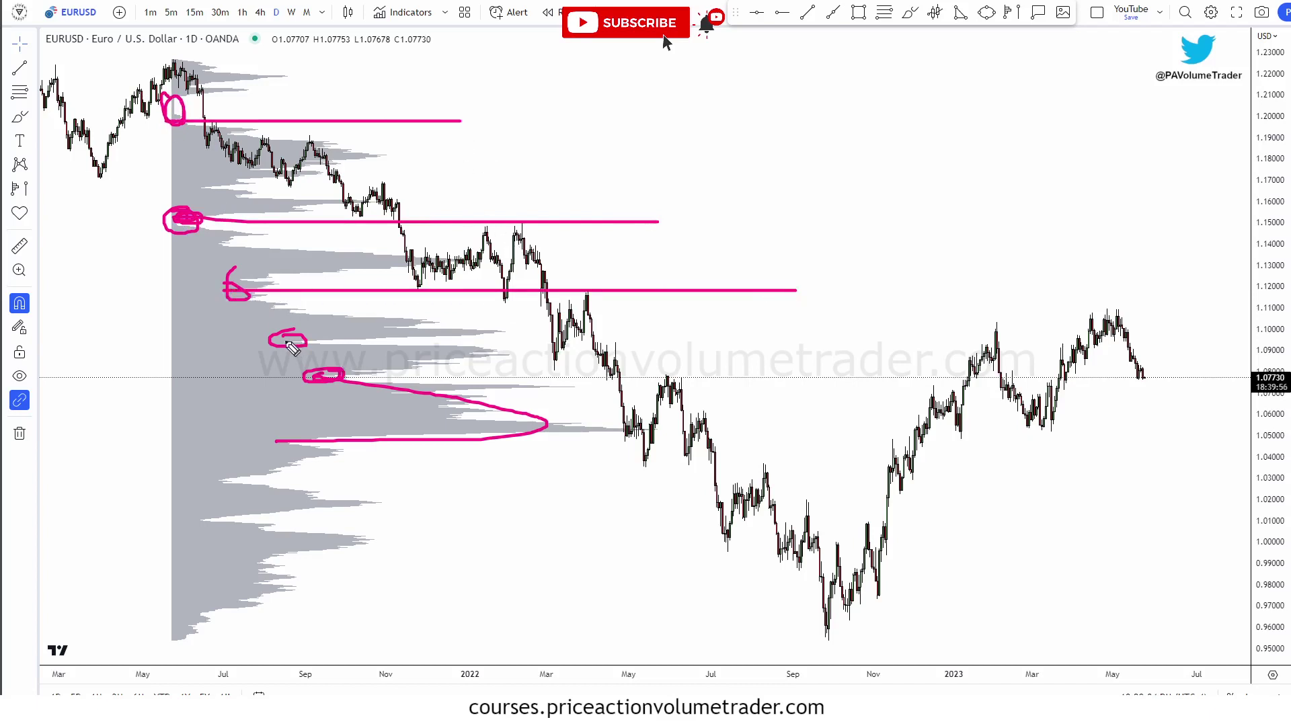
left_click_drag(289, 341, 1192, 341)
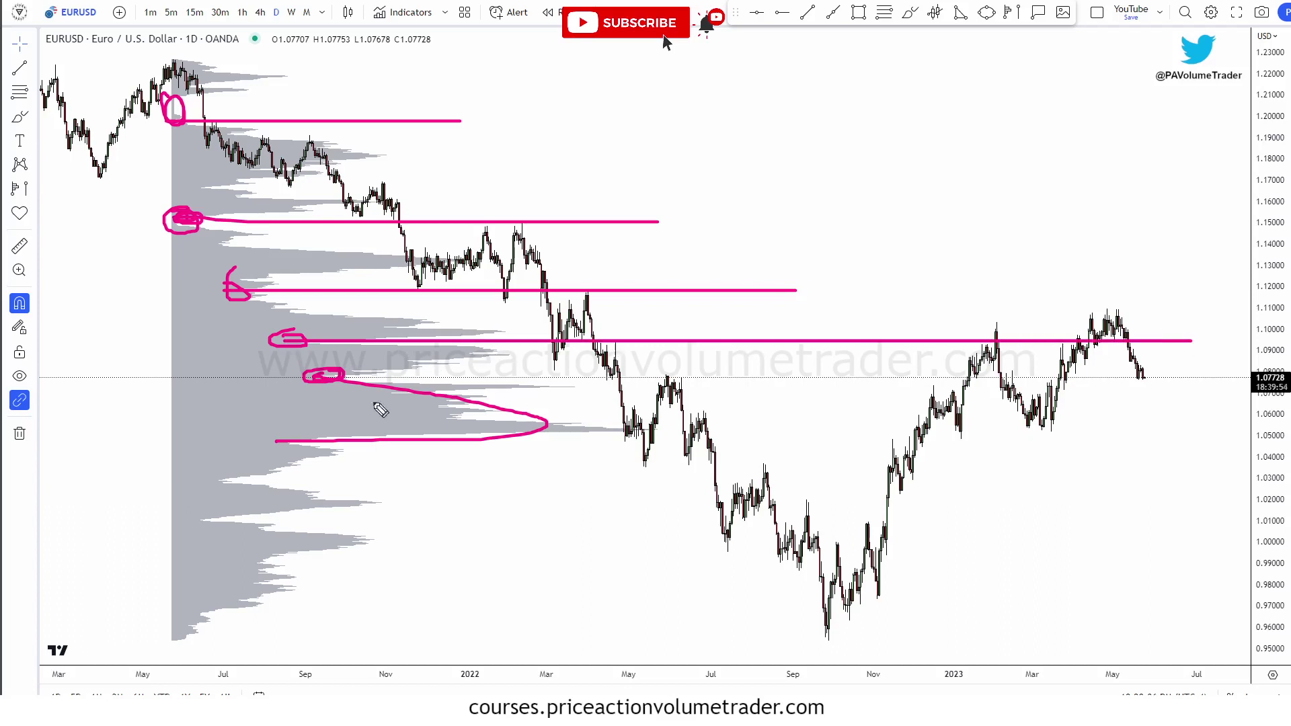
left_click_drag(326, 377, 825, 376)
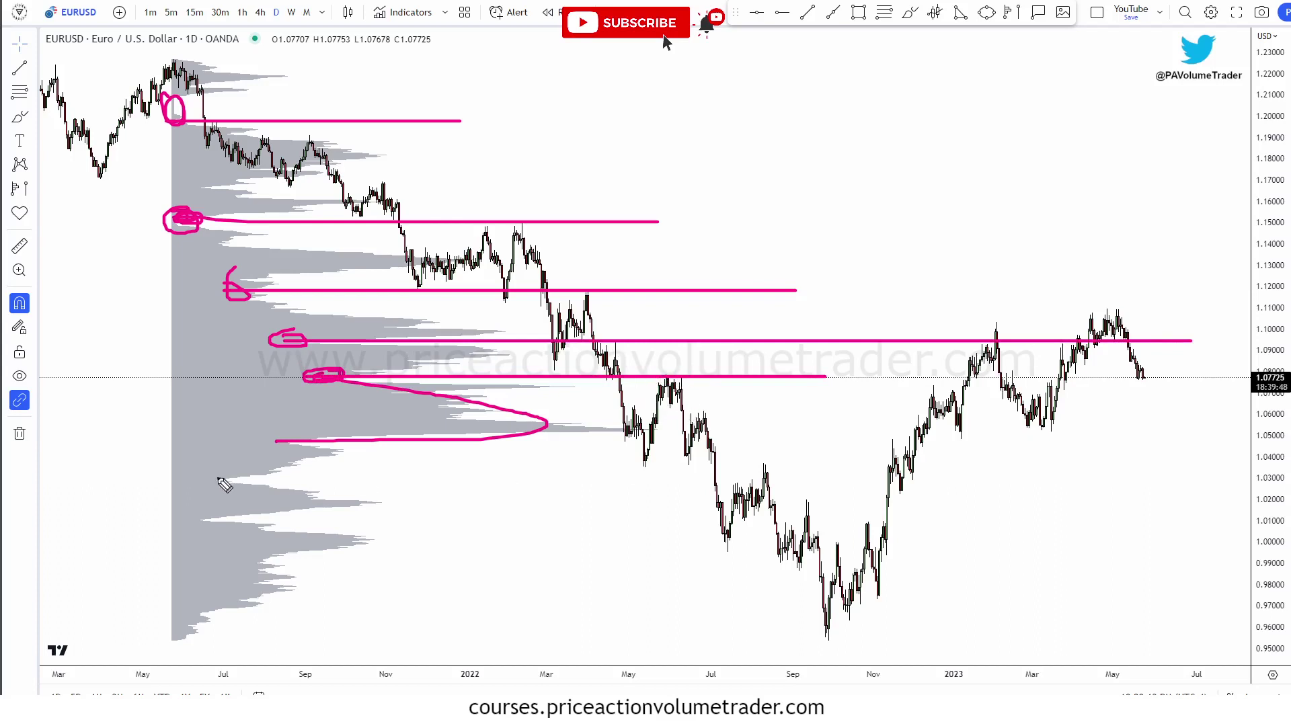
left_click_drag(214, 479, 1176, 478)
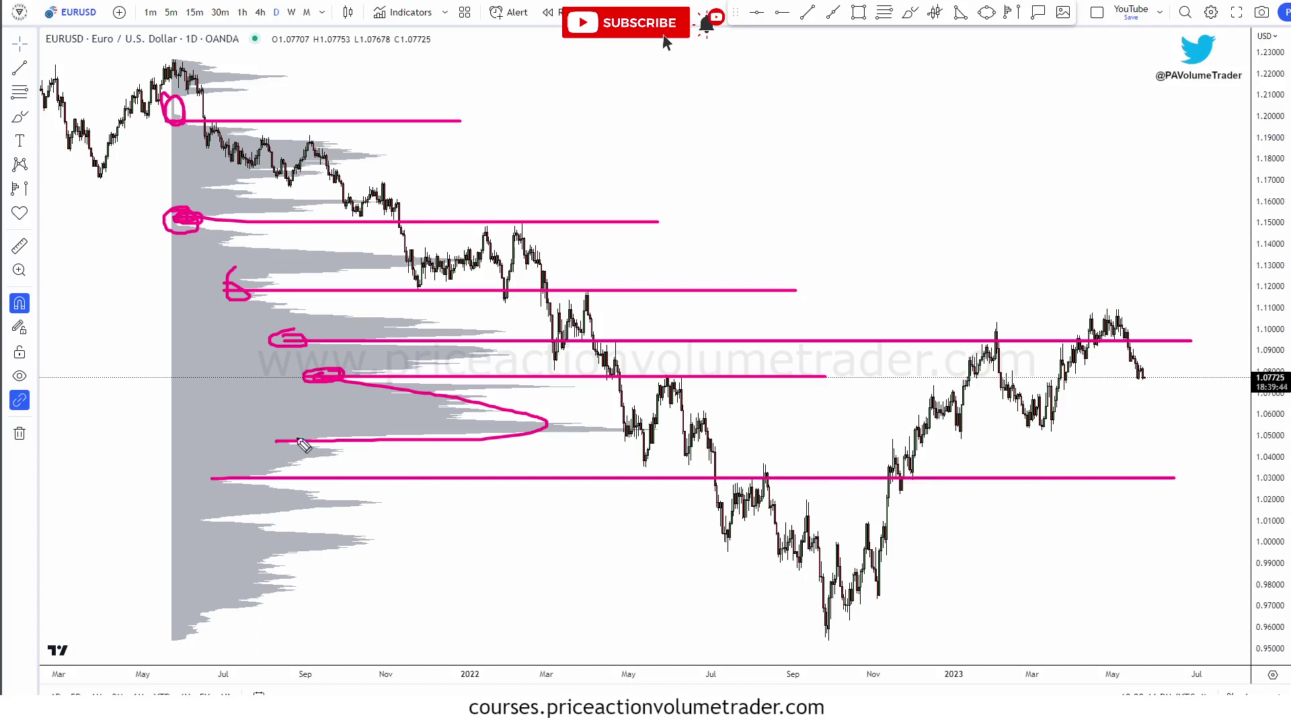
left_click_drag(299, 441, 1177, 440)
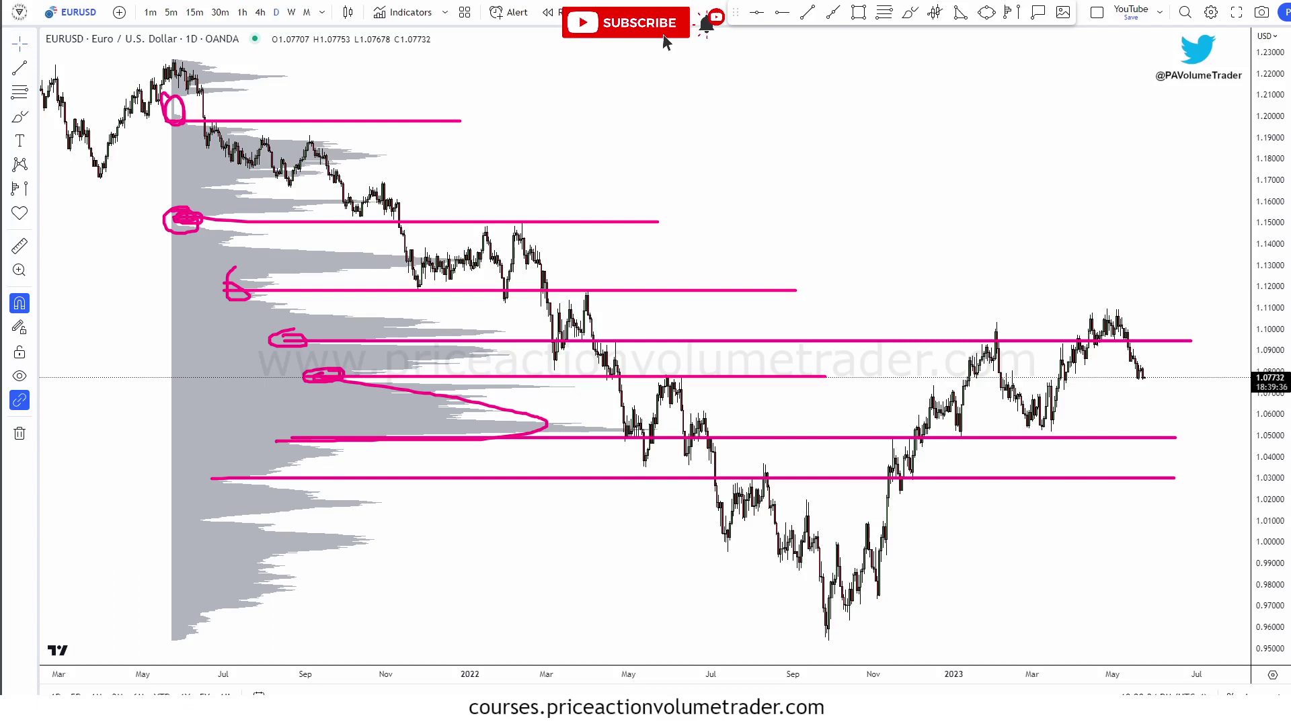
key("Escape")
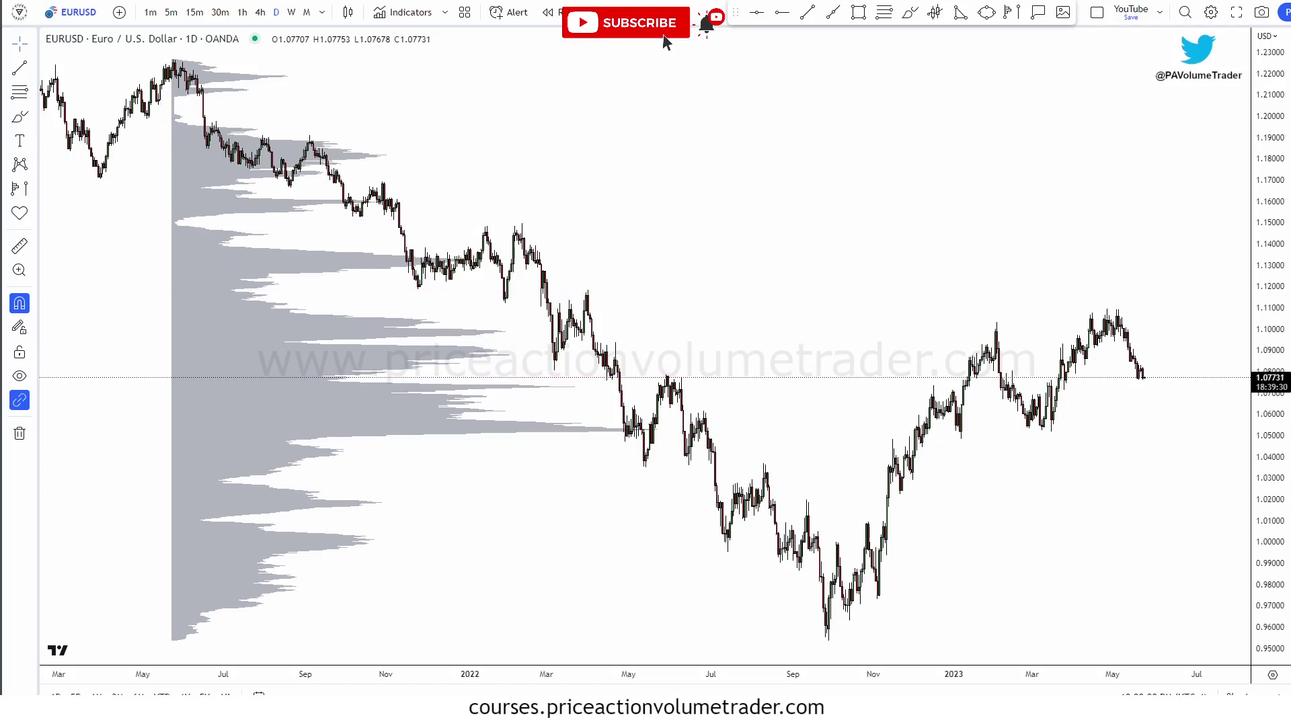
Switch the chart to the S&P 500 E-mini futures (ES1!) from the watchlist and hide the watchlist again
left_click(1290, 42)
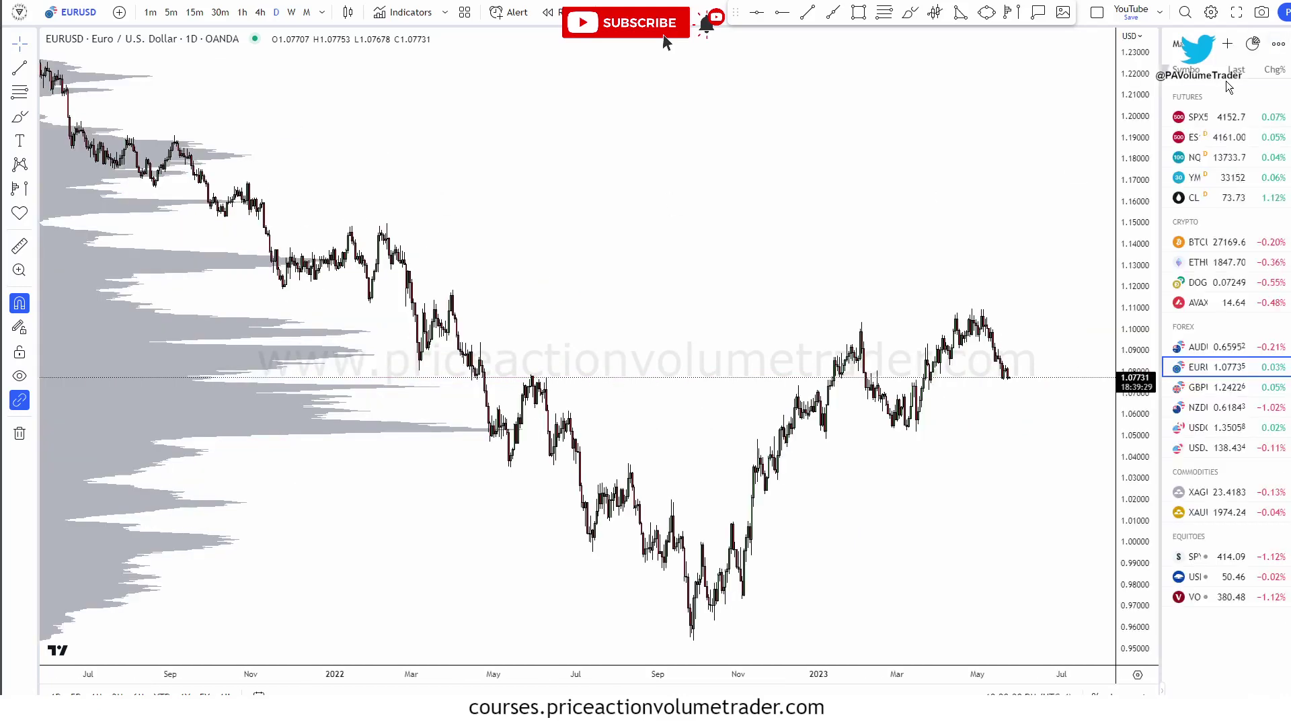
left_click(1228, 139)
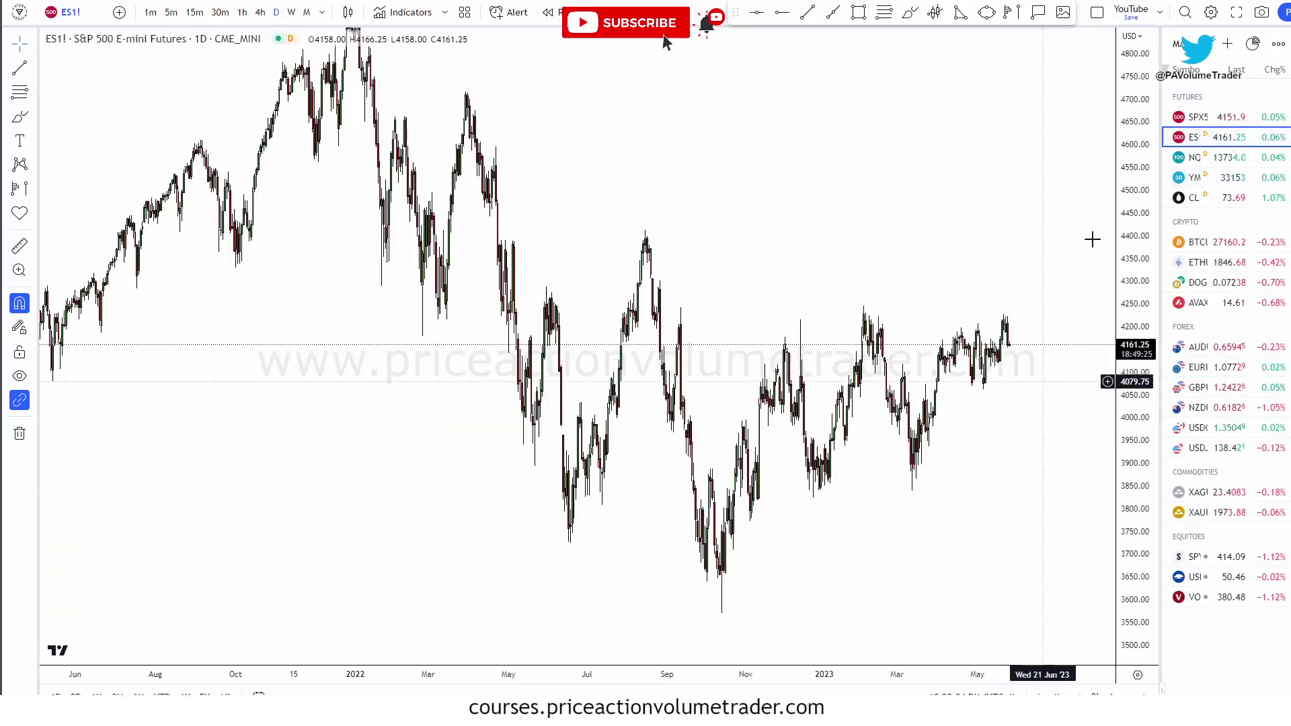
left_click_drag(1132, 222, 1132, 294)
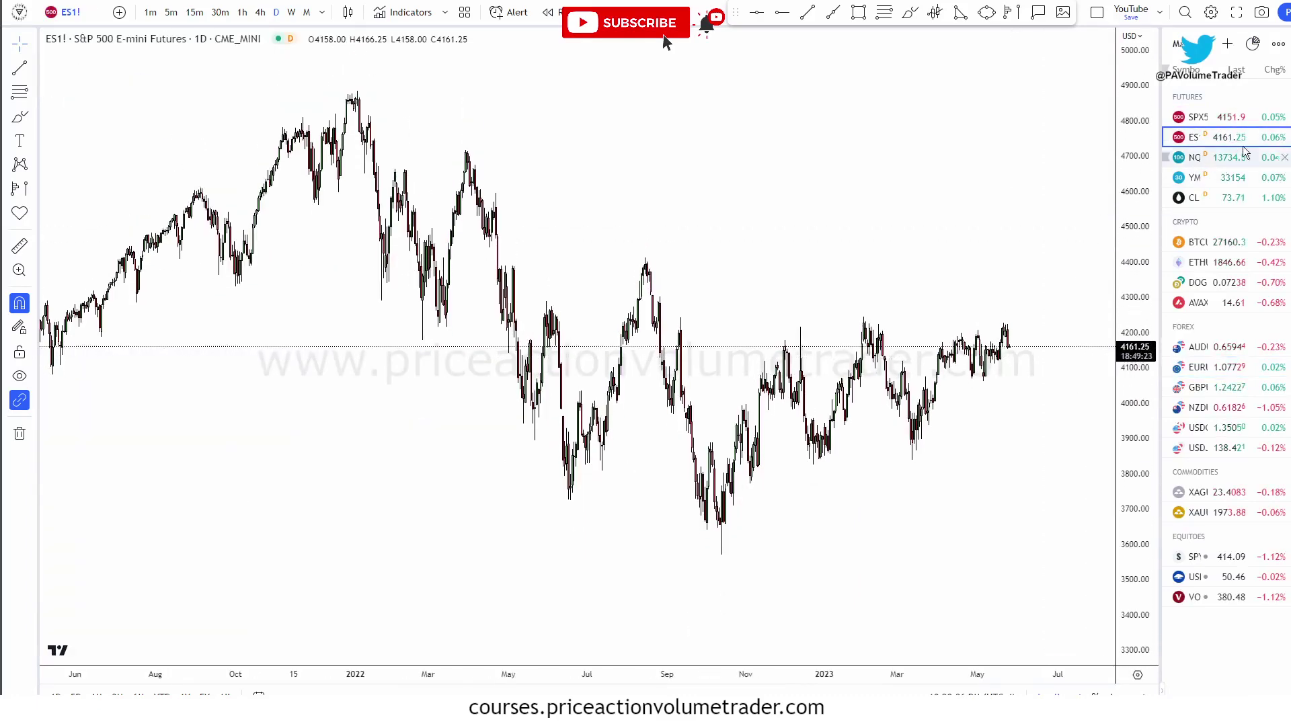
left_click(1290, 44)
scroll(1072, 183, "up", 4)
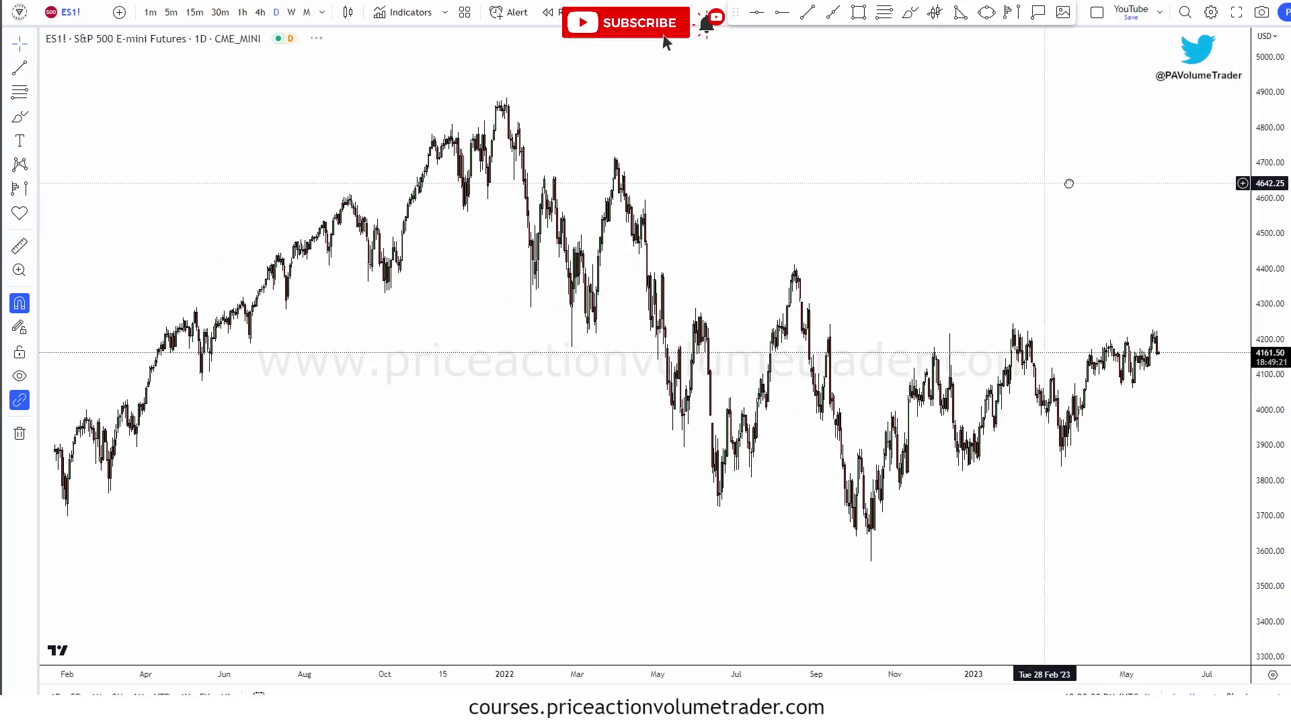
left_click_drag(1073, 187, 1023, 222)
left_click_drag(1272, 476, 1271, 436)
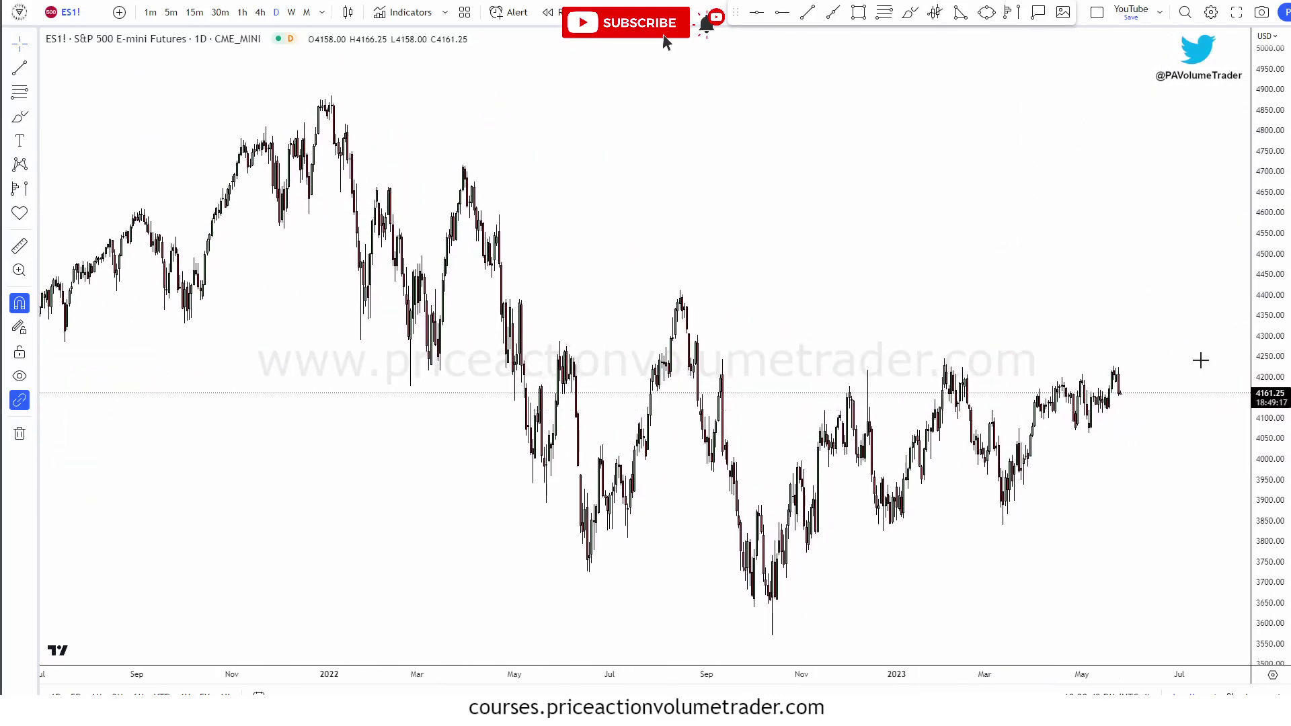
left_click_drag(1083, 210, 1115, 216)
scroll(1115, 216, "down", 2)
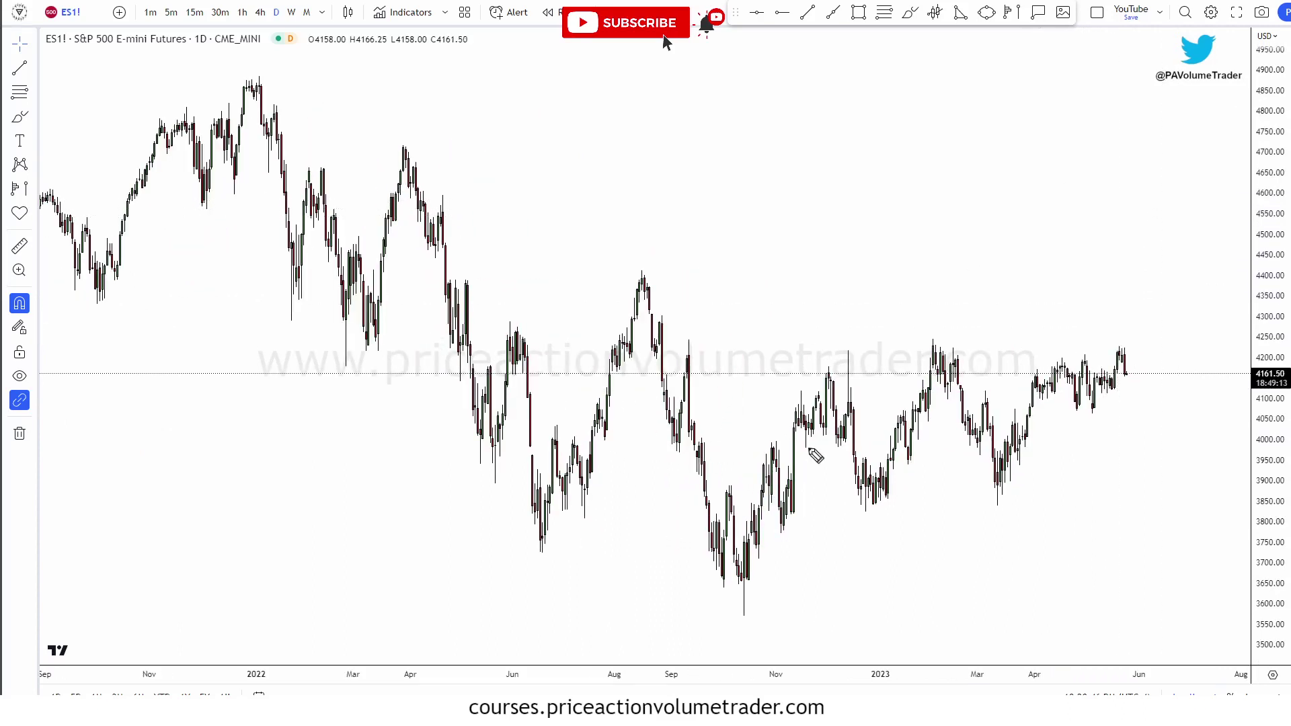
Circle the band between about 4110 and 4180 freehand, draw a horizontal line through it at about 4165, and erase the marks
mouse_move(656, 369)
left_mouse_down()
mouse_move(1133, 371)
mouse_move(585, 385)
mouse_move(795, 375)
left_mouse_up()
left_click_drag(413, 371, 1204, 372)
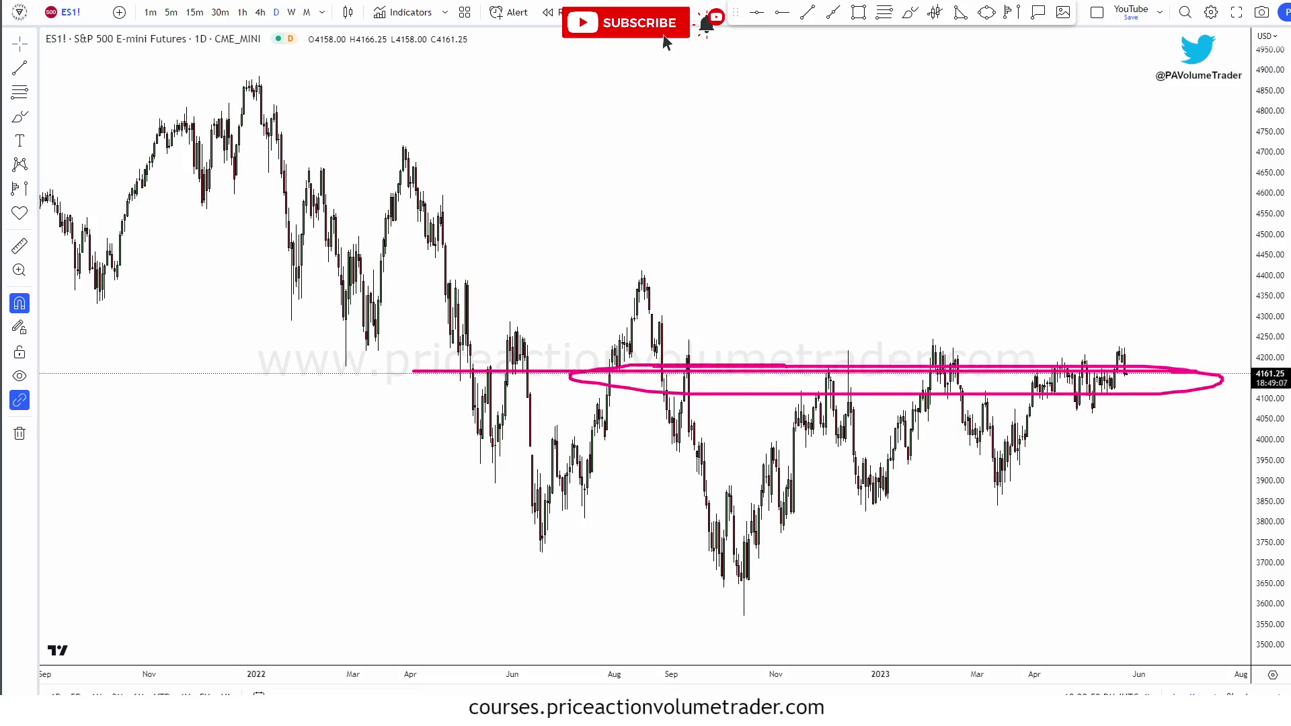
key("ctrl+shift+7")
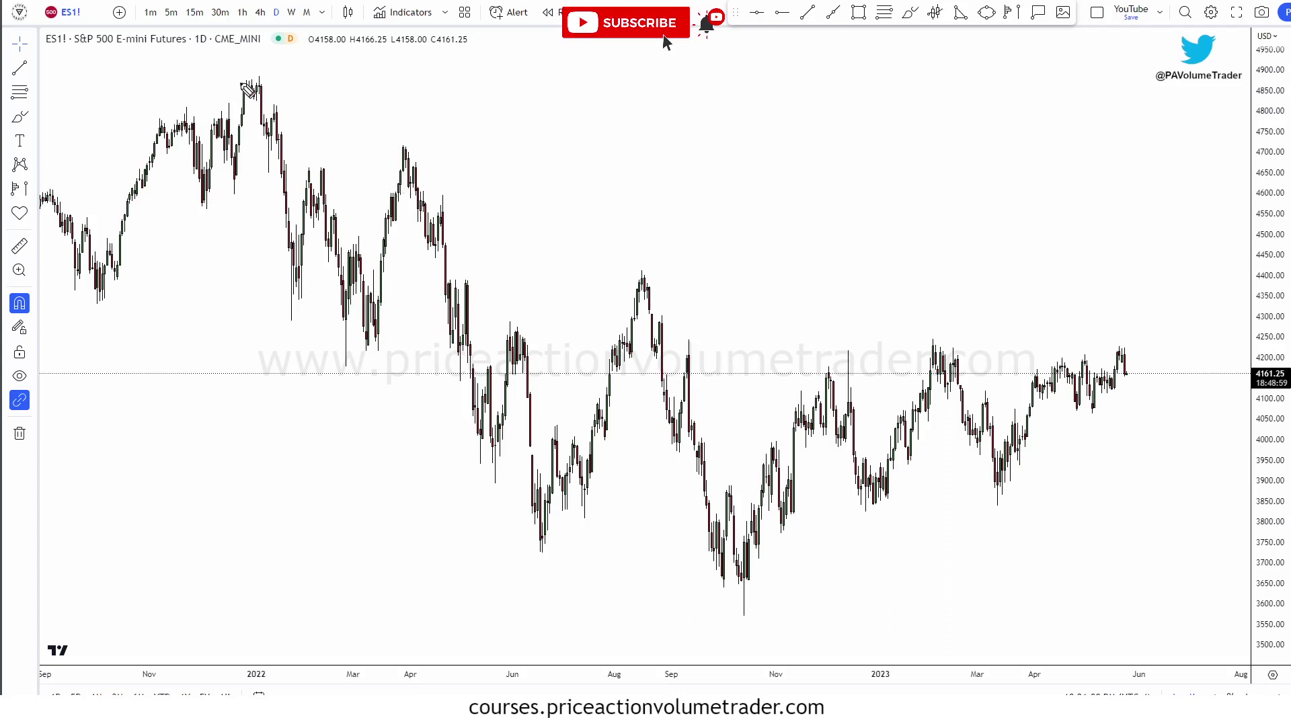
Circle the January 2022 high freehand, sketch a curve to May 2023 and a zigzag along the decline, and erase all marks
mouse_move(272, 64)
left_mouse_down()
mouse_move(251, 73)
mouse_move(287, 86)
left_mouse_up()
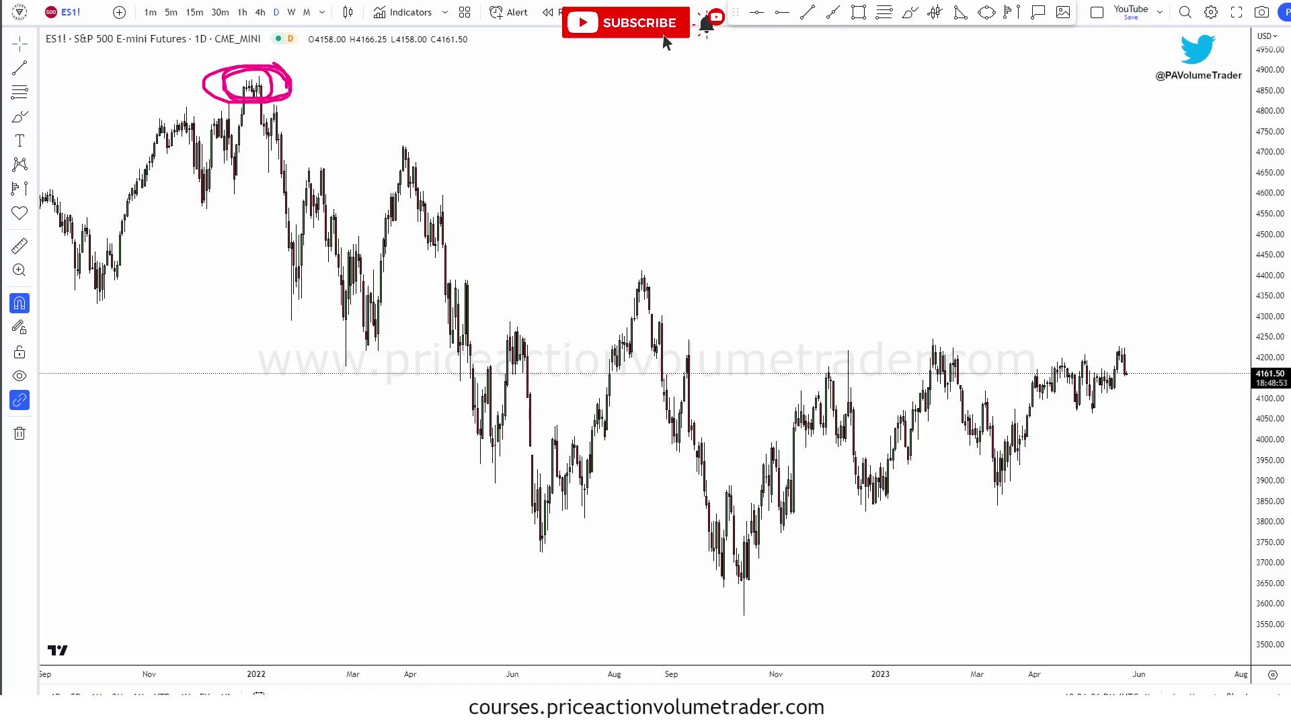
mouse_move(254, 90)
left_mouse_down()
mouse_move(470, 359)
mouse_move(733, 496)
mouse_move(1046, 430)
mouse_move(1106, 385)
mouse_move(1133, 250)
left_mouse_up()
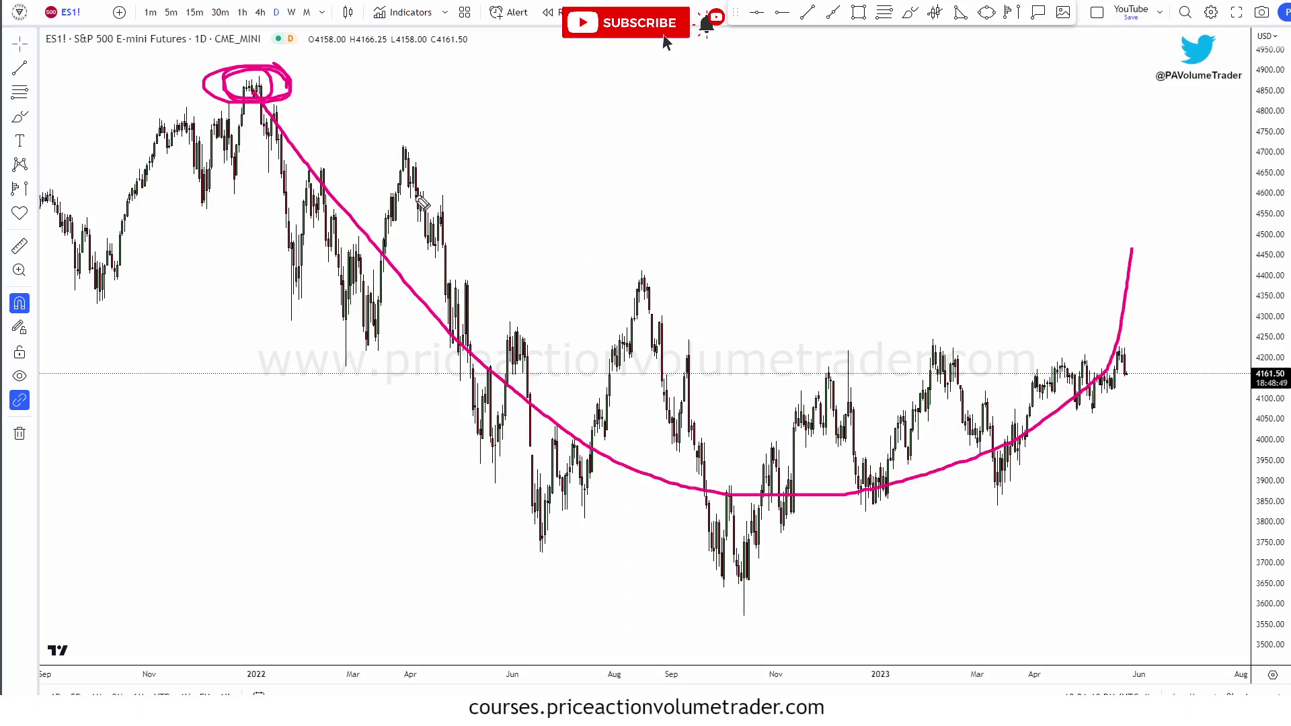
mouse_move(249, 95)
left_mouse_down()
mouse_move(394, 165)
mouse_move(369, 236)
mouse_move(449, 324)
left_mouse_up()
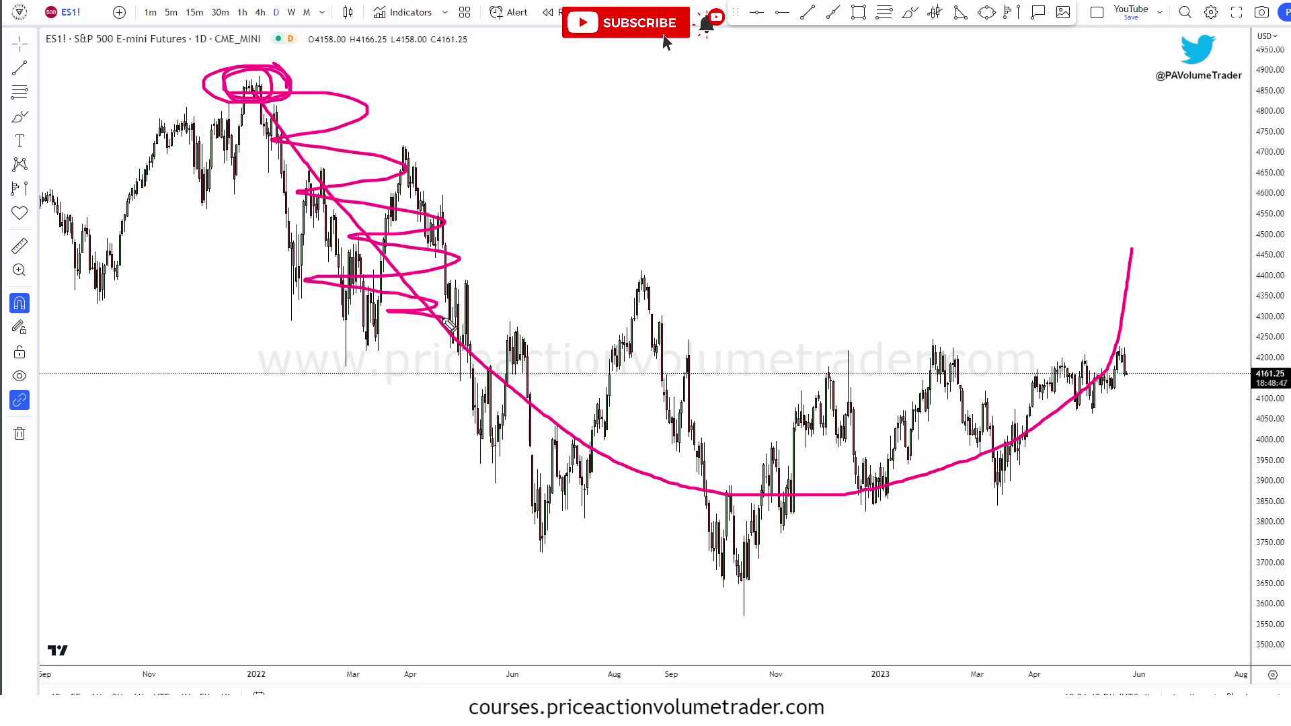
key("e")
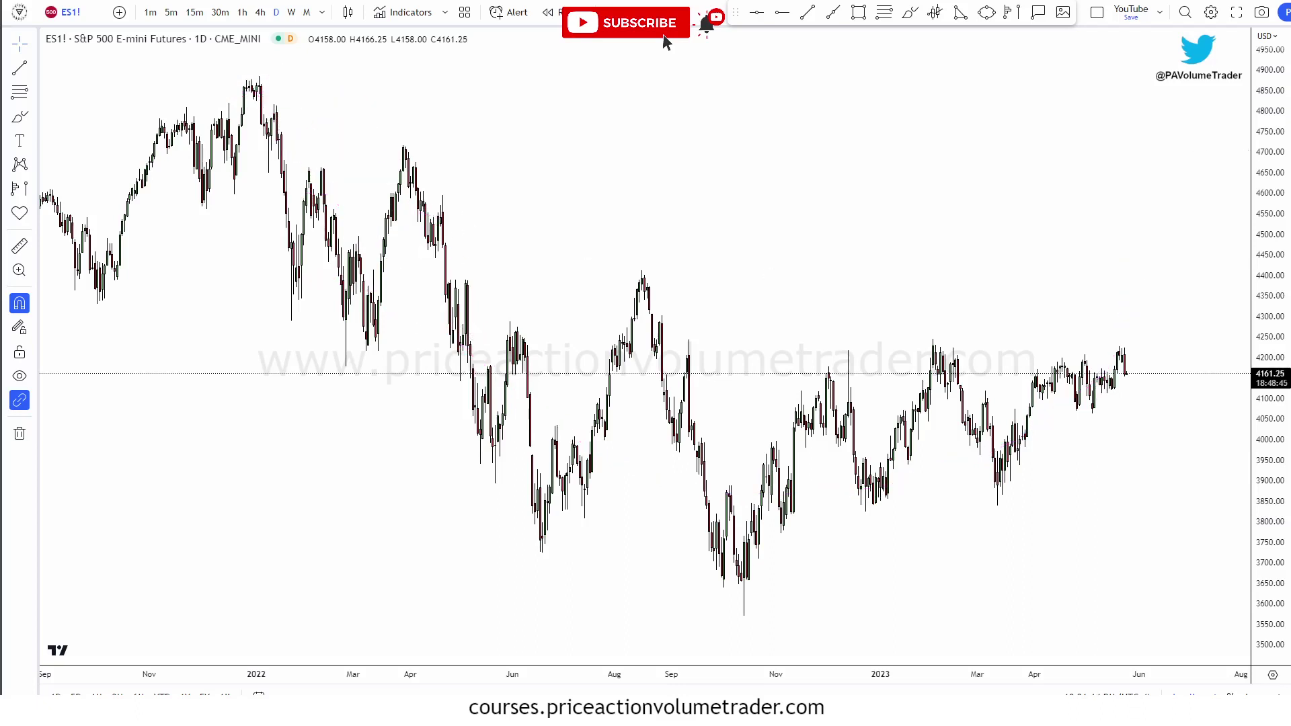
Place a Fixed Range Volume Profile from 4 January 2022 to 24 May 2023 and send it behind the candles
left_click(33, 193)
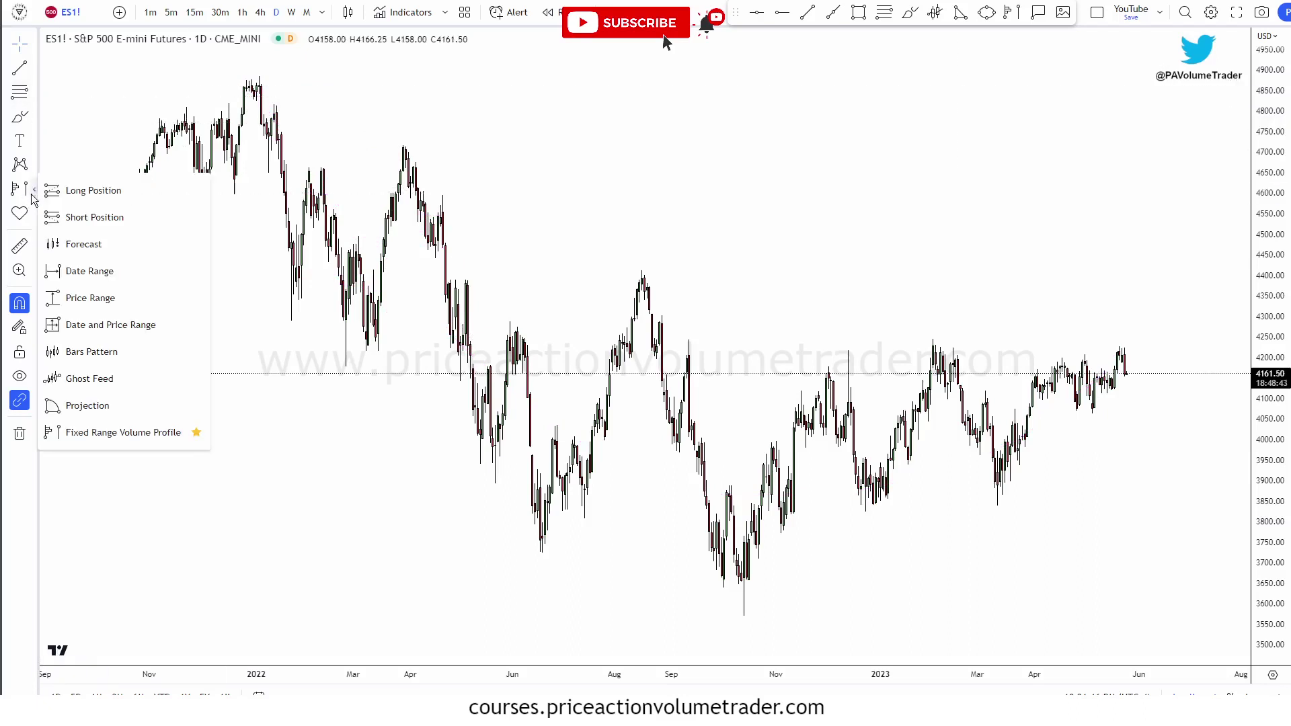
left_click(99, 439)
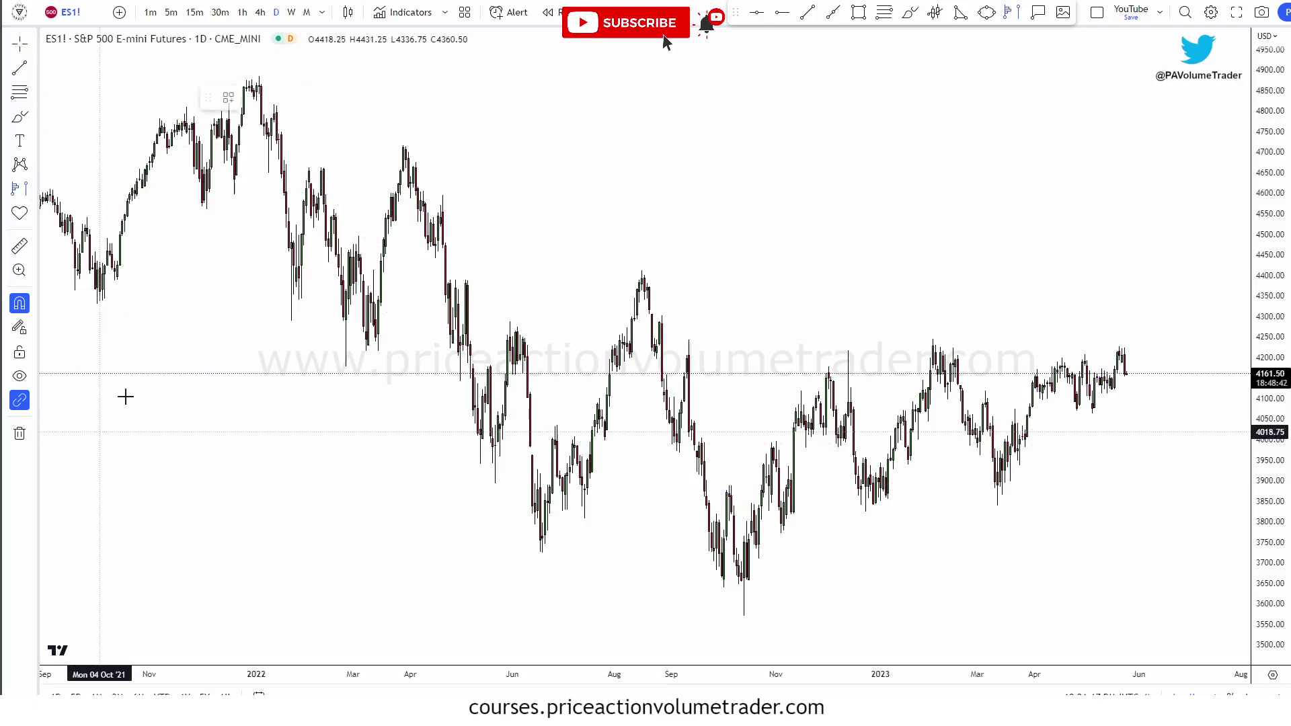
left_click(260, 114)
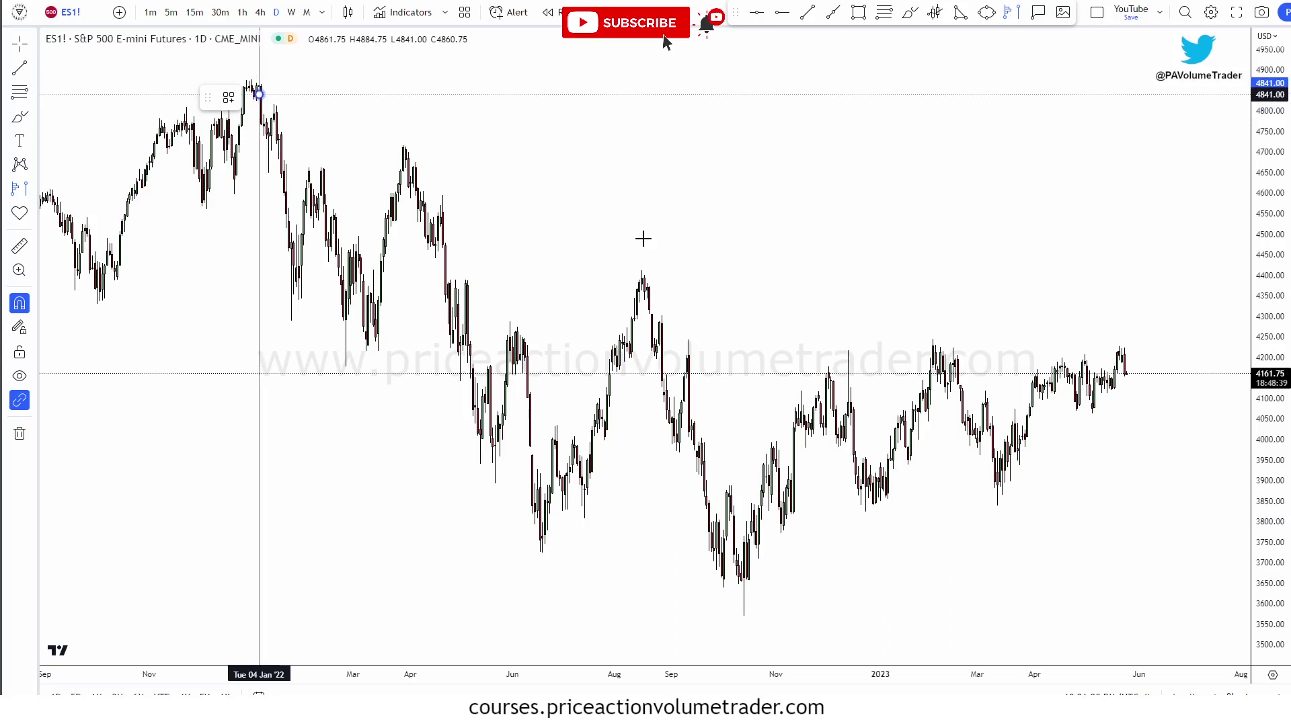
left_click(1128, 456)
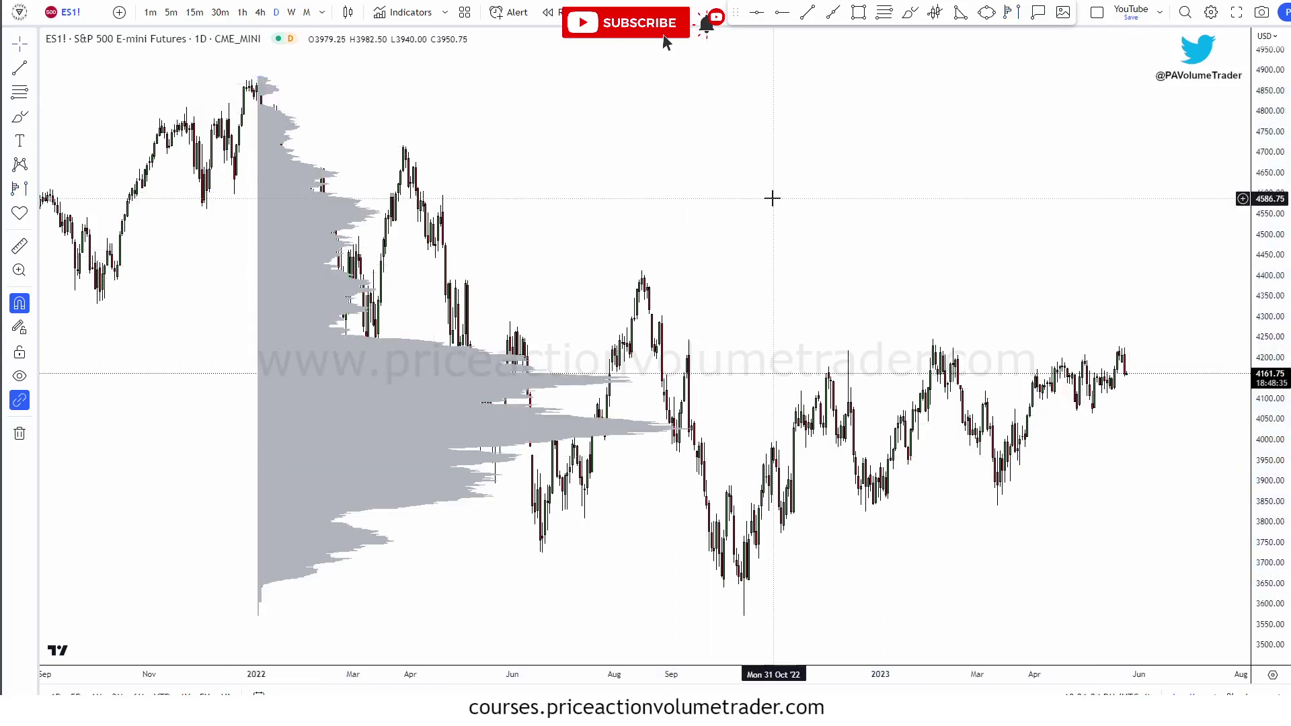
right_click(283, 256)
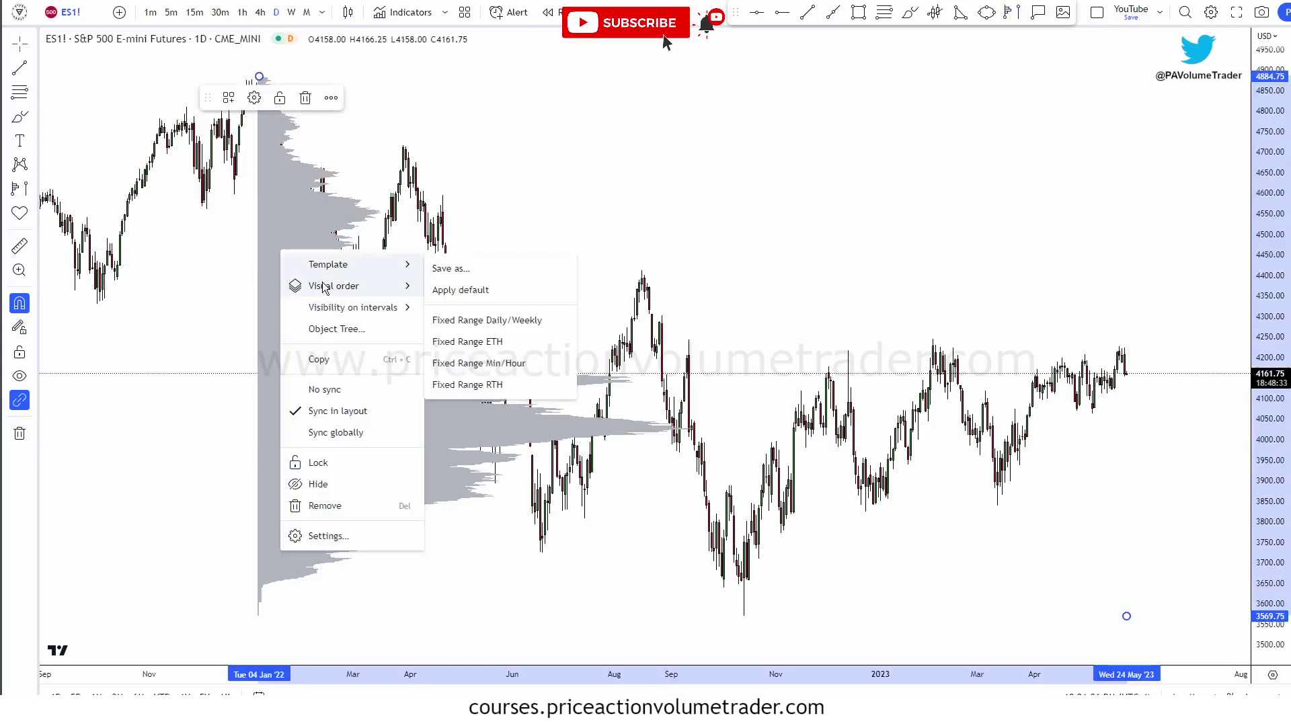
mouse_move(324, 288)
left_click(481, 310)
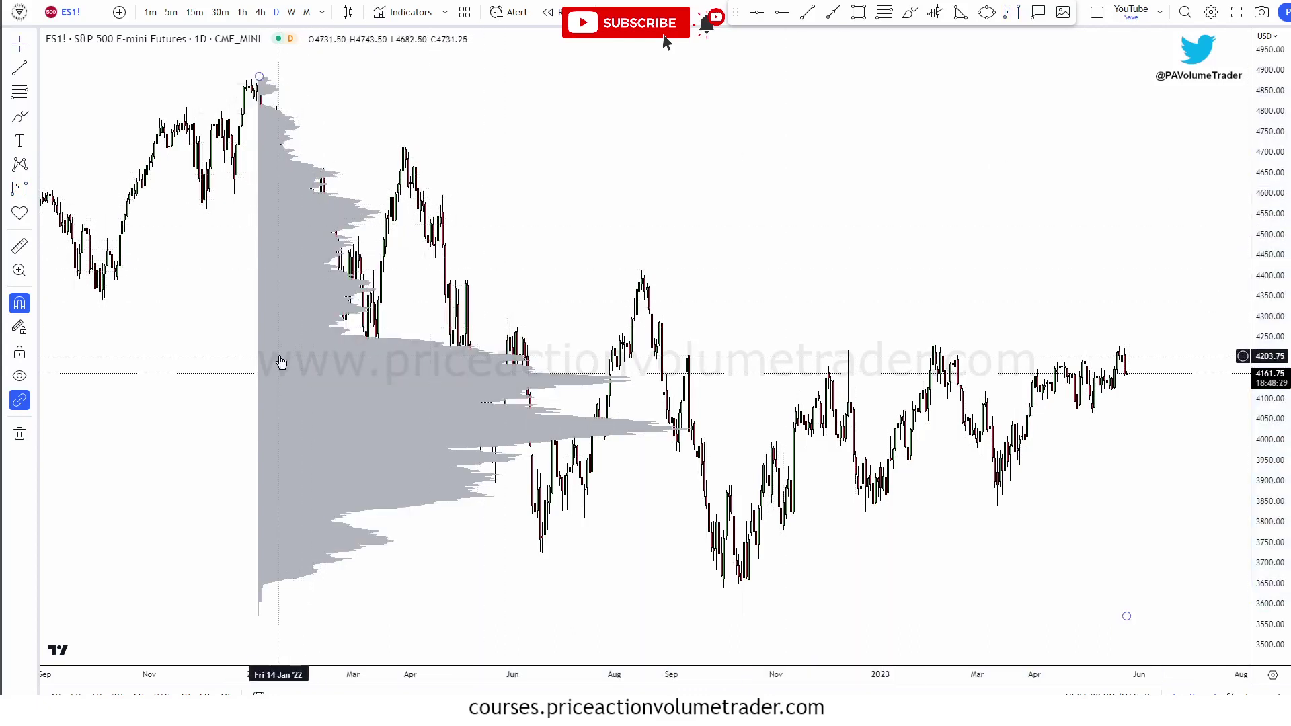
Open the profile's input settings and set the rows layout to Ticks Per Row with a row size of 1
double_click(280, 326)
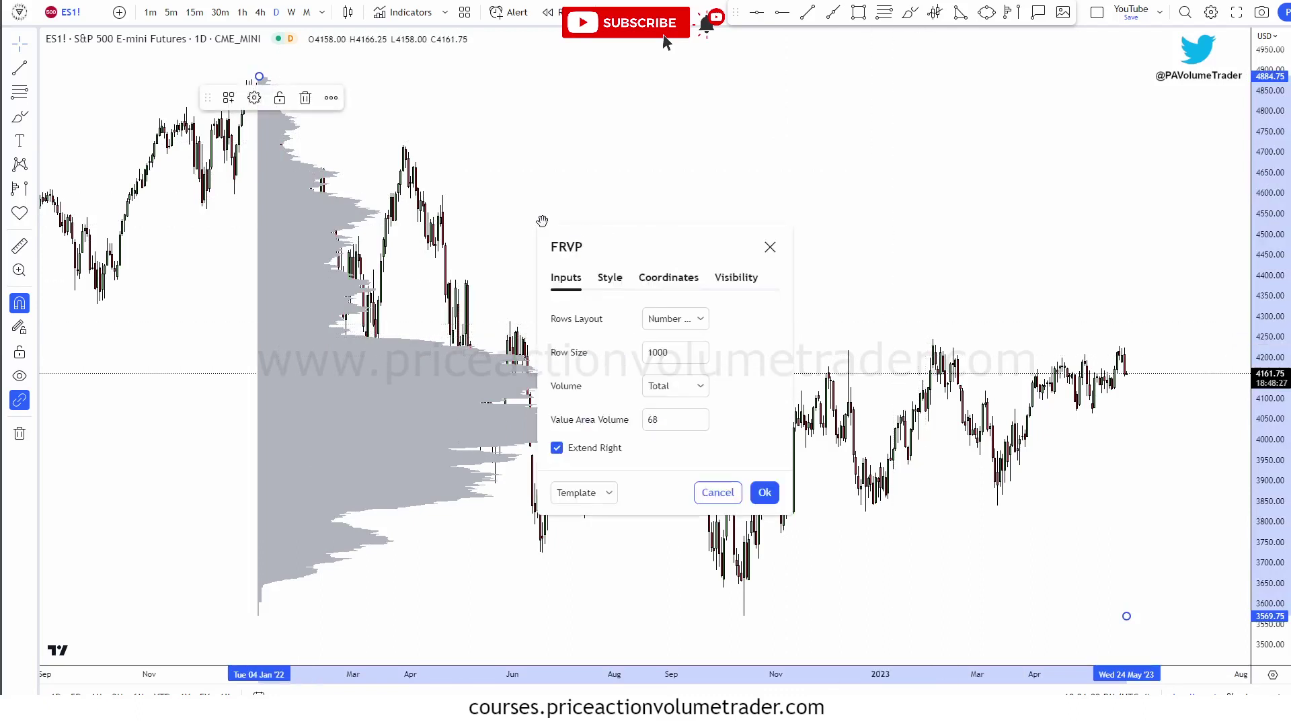
left_click(691, 104)
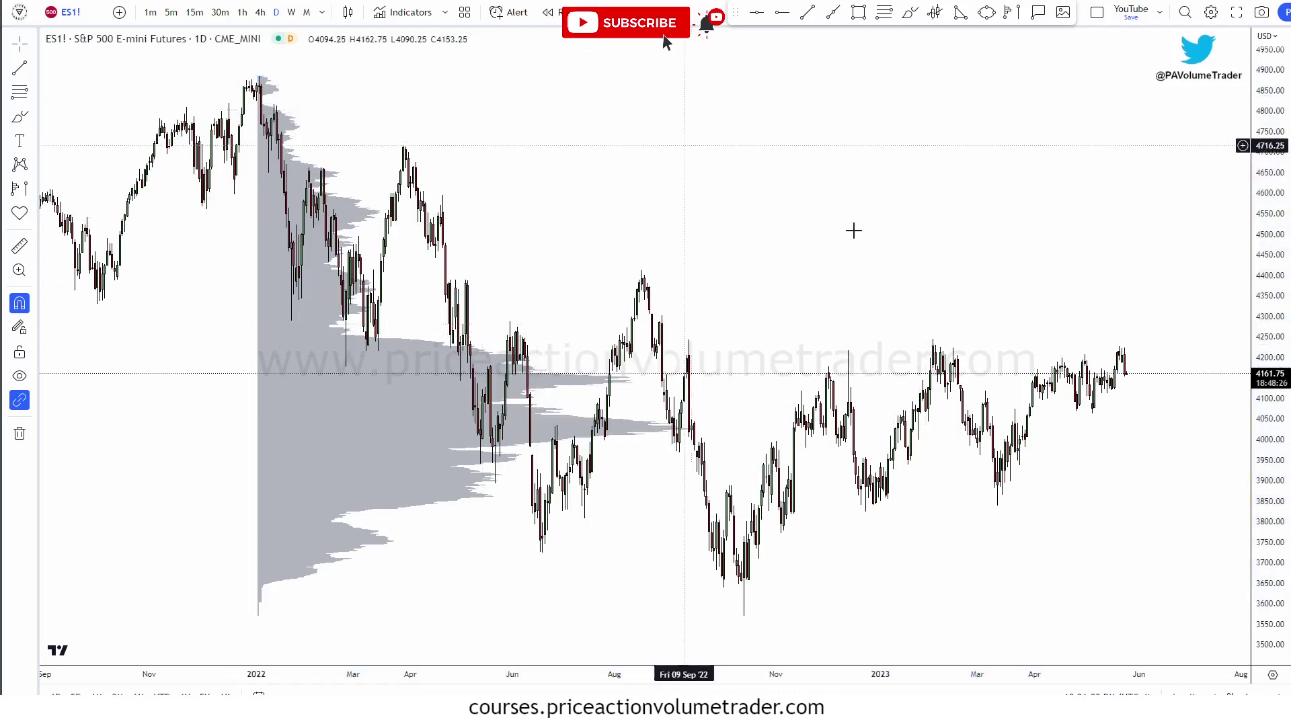
double_click(306, 461)
left_click_drag(571, 251, 713, 177)
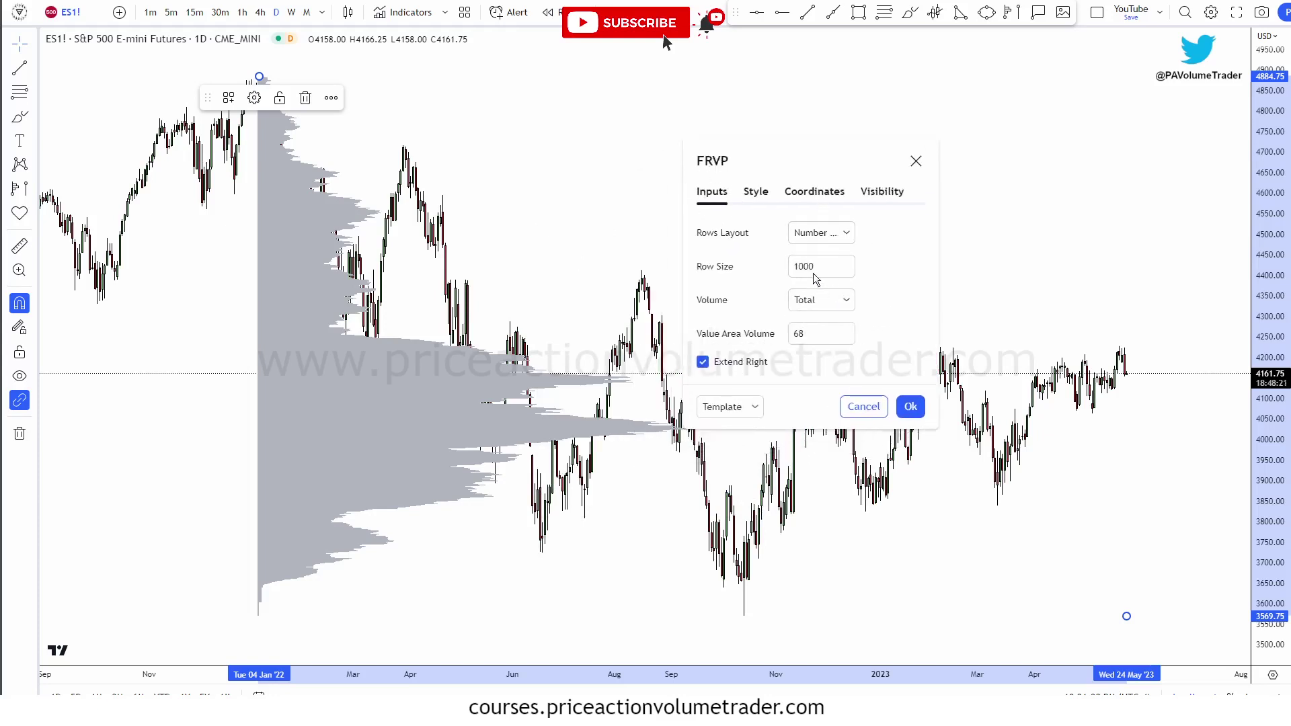
left_click(837, 235)
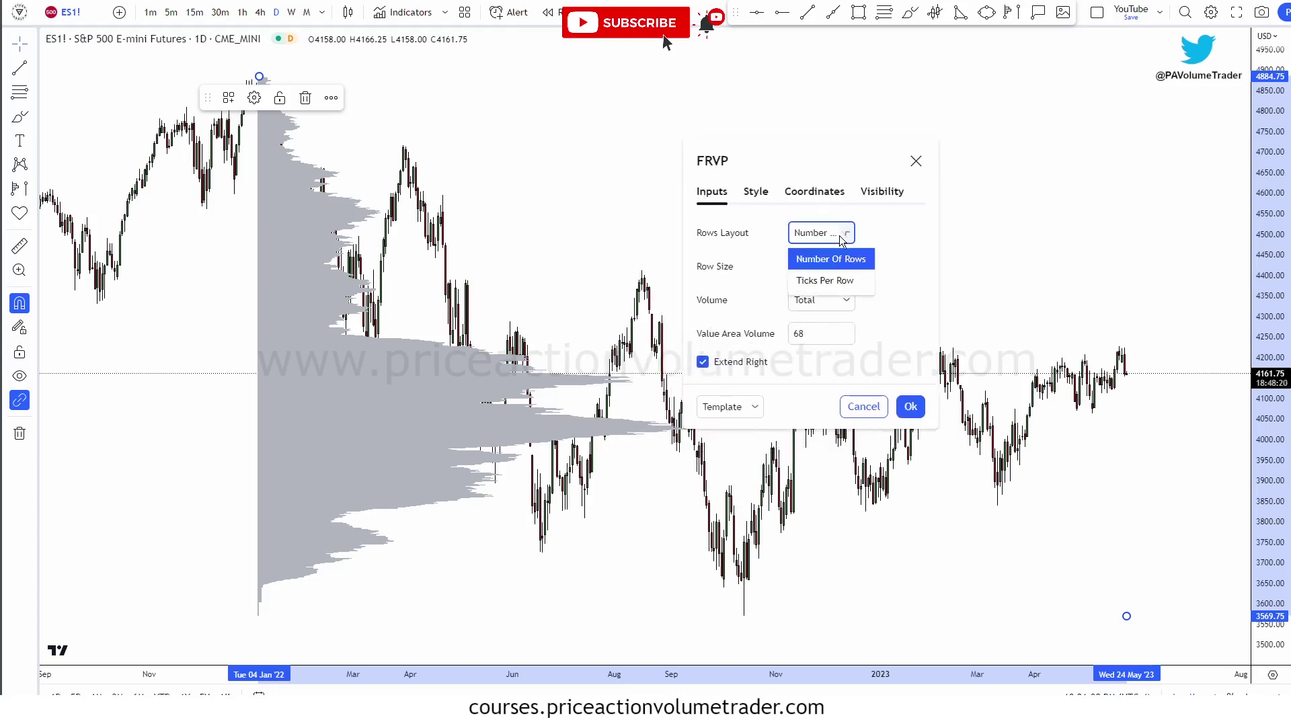
left_click(826, 281)
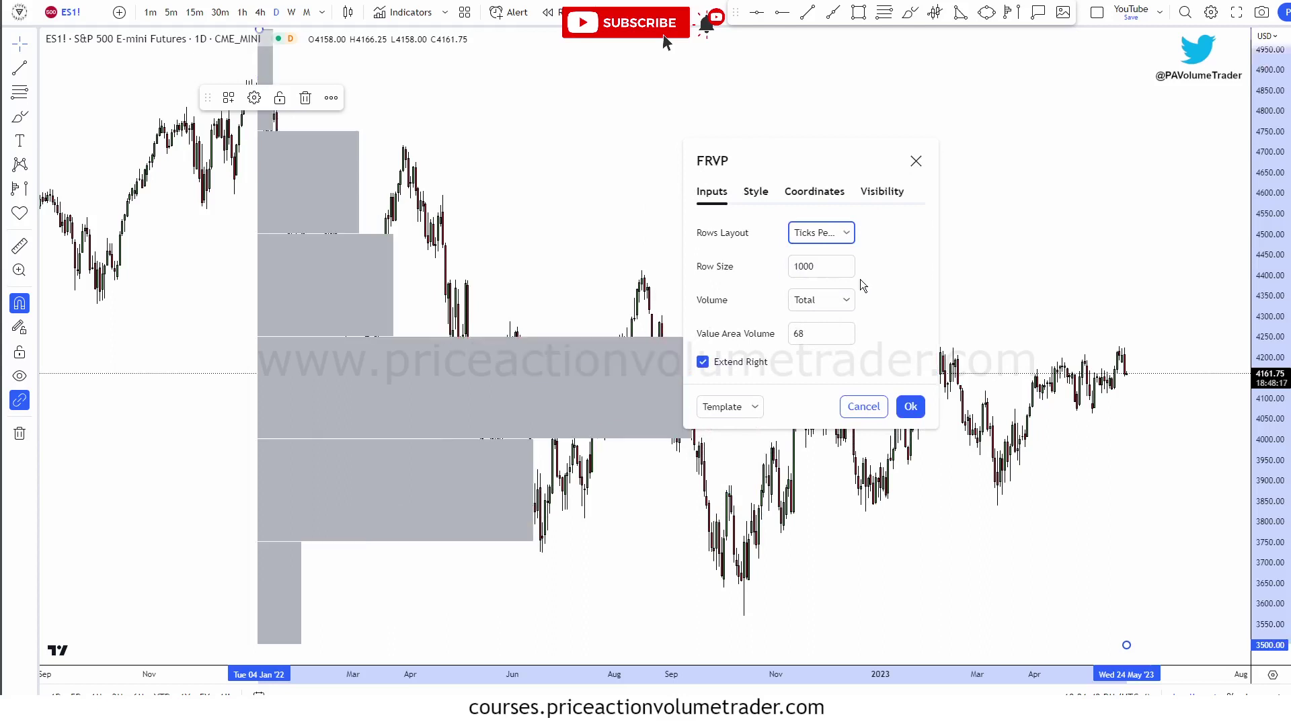
left_click_drag(830, 265, 738, 269)
left_click(871, 280)
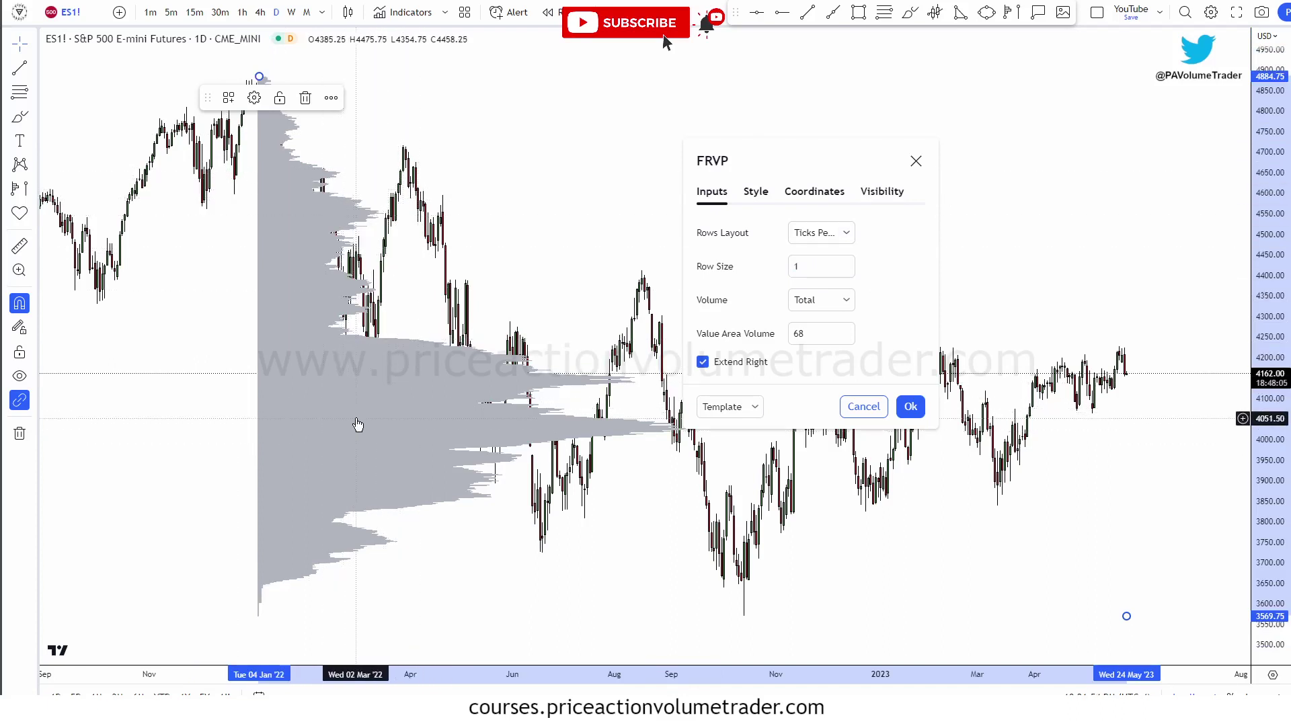
Switch the profile's rows layout to Number Of Rows with a row size of 1000
left_click(848, 233)
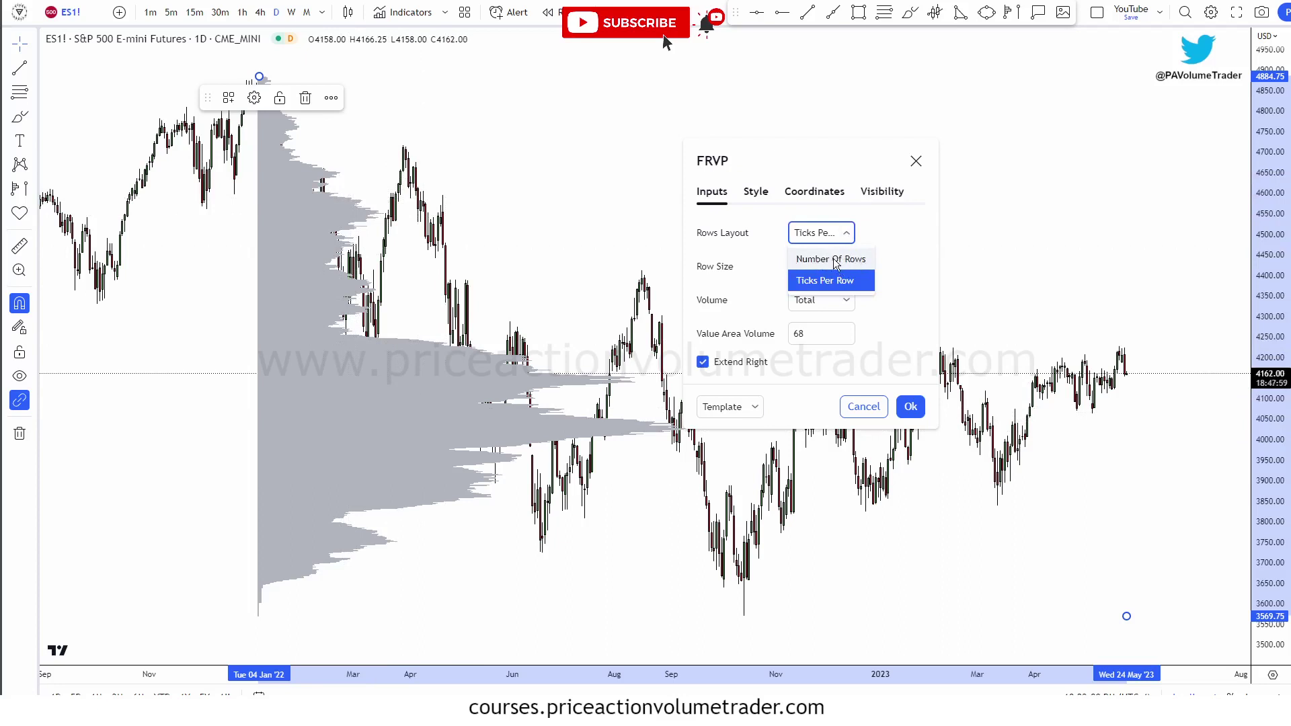
left_click(836, 261)
left_click(816, 267)
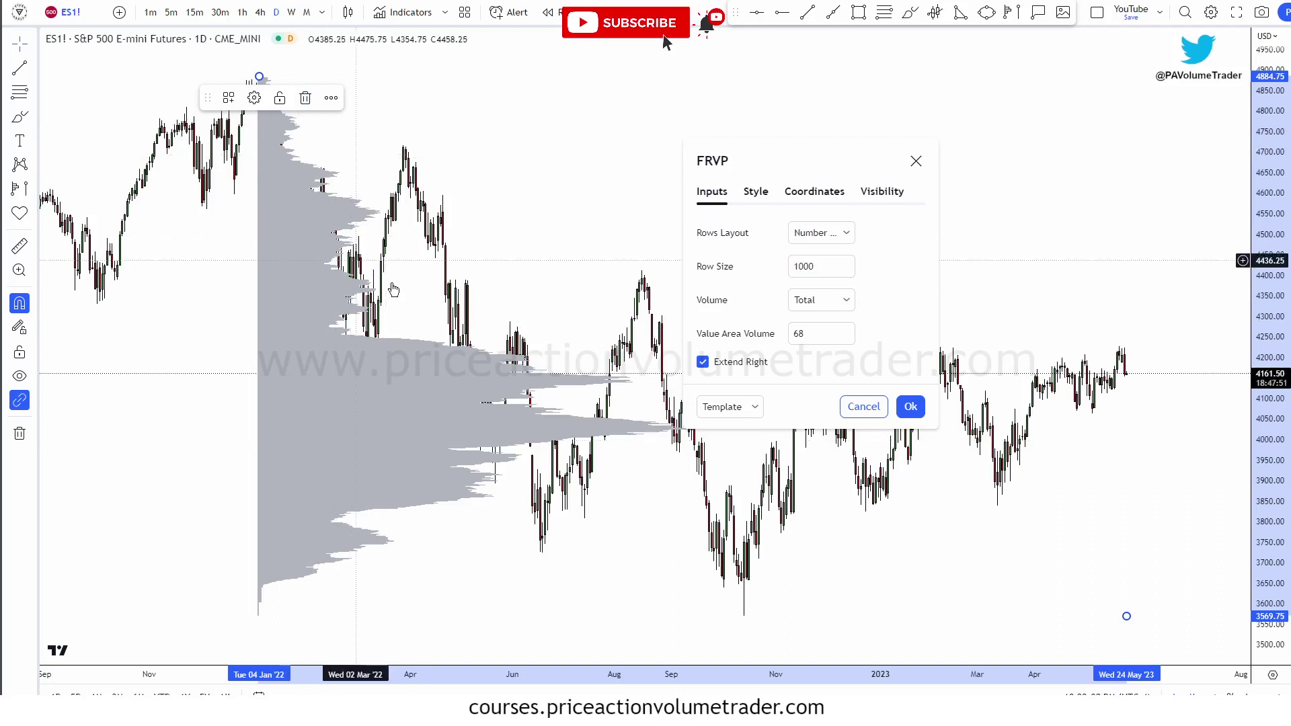
Return the rows layout to Ticks Per Row with a row size of 1 and accept the settings
left_click(847, 234)
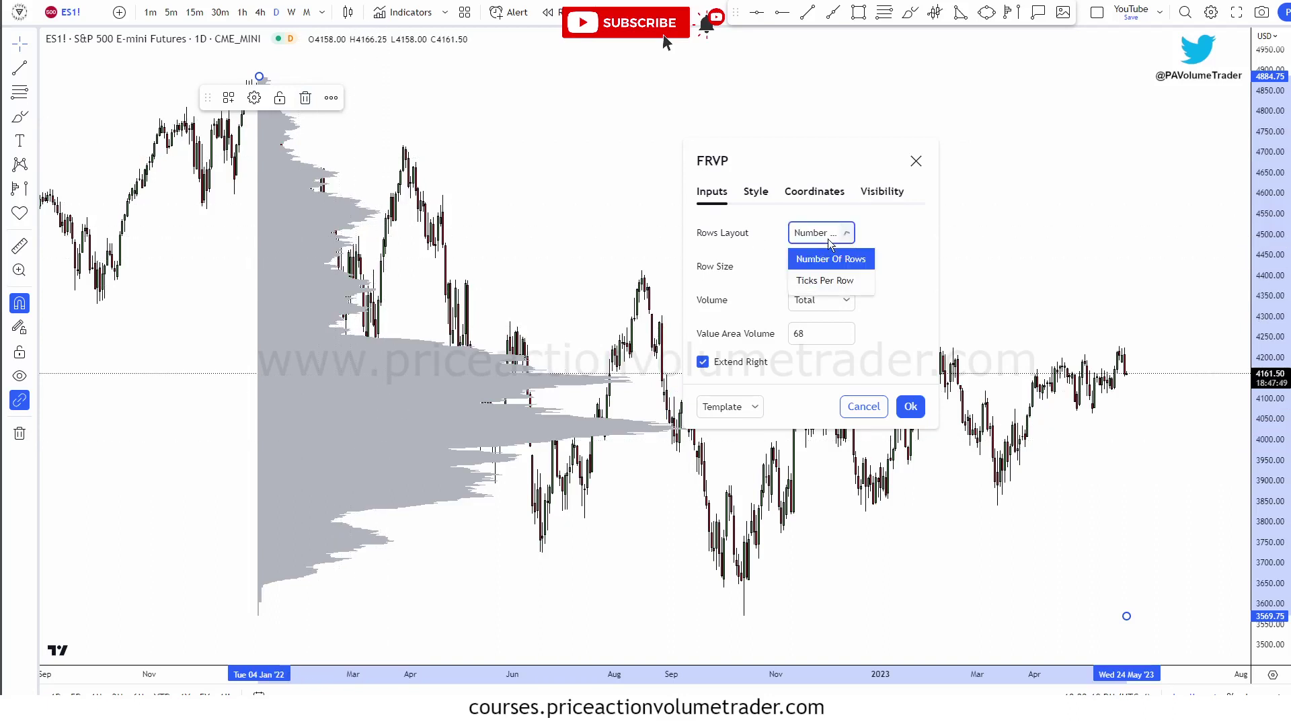
left_click(818, 277)
double_click(826, 265)
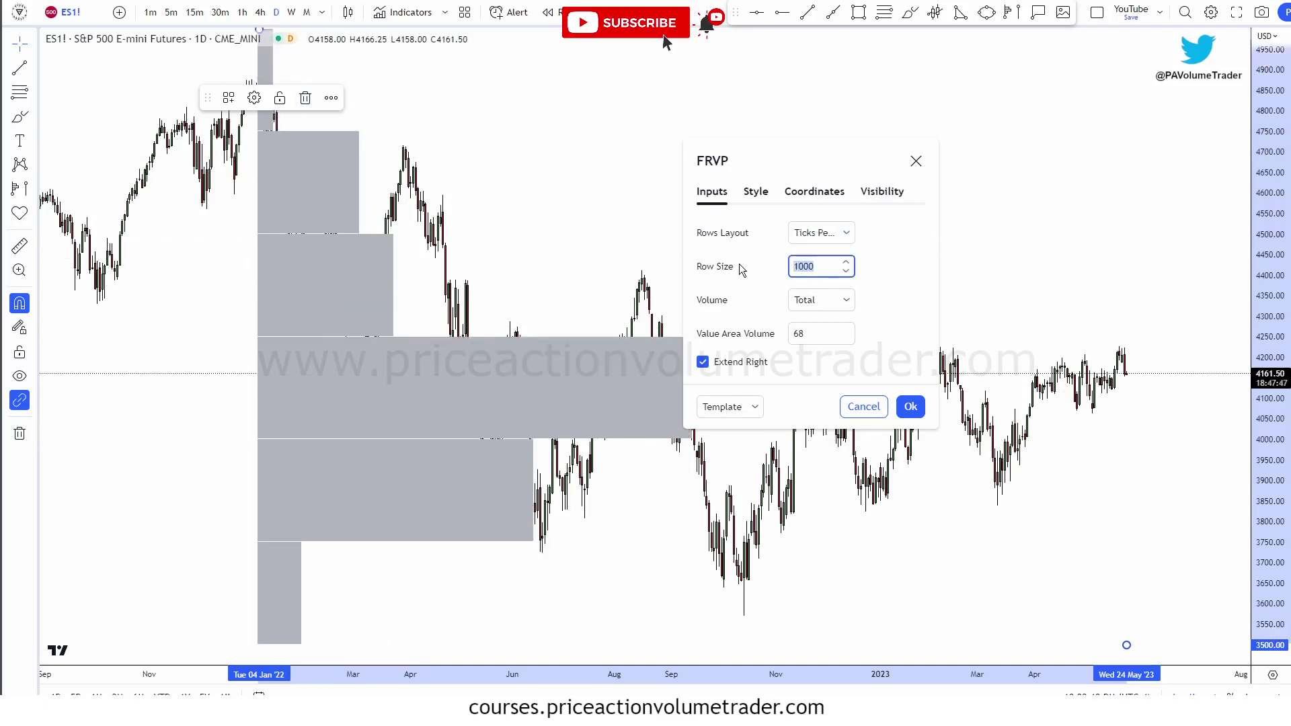
type("1")
left_click(906, 285)
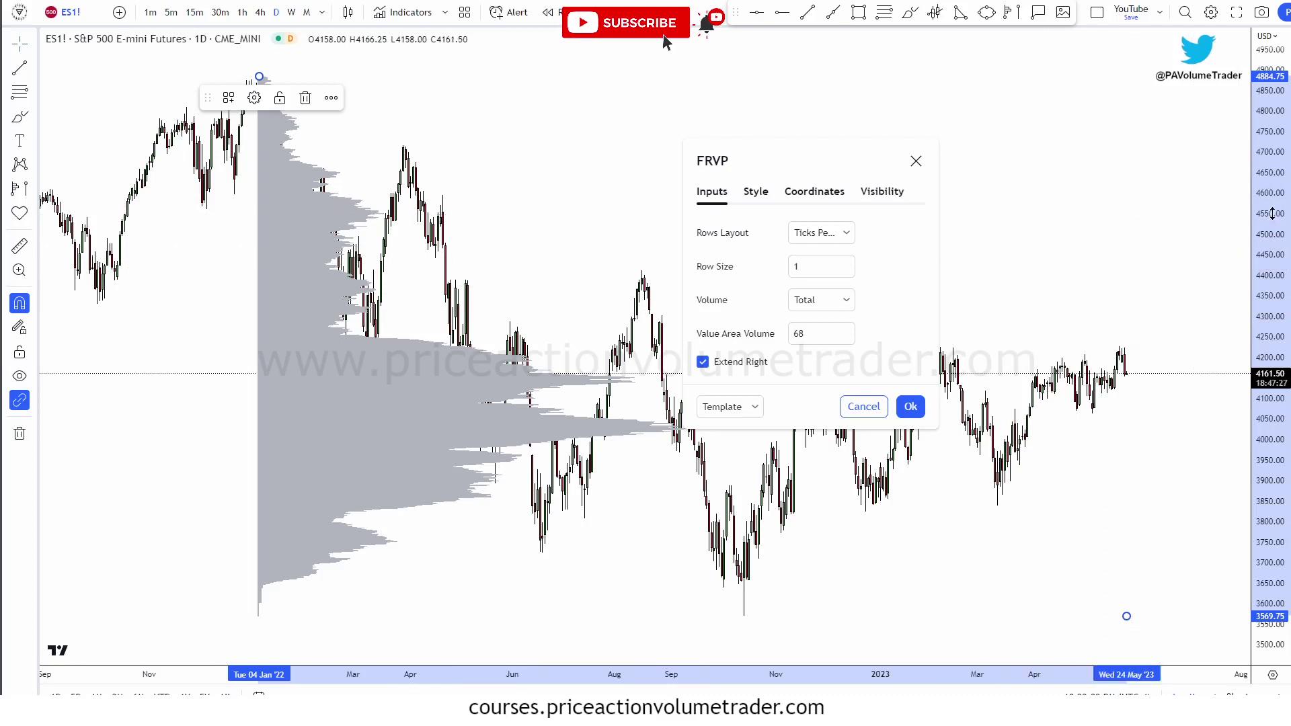
left_click(910, 408)
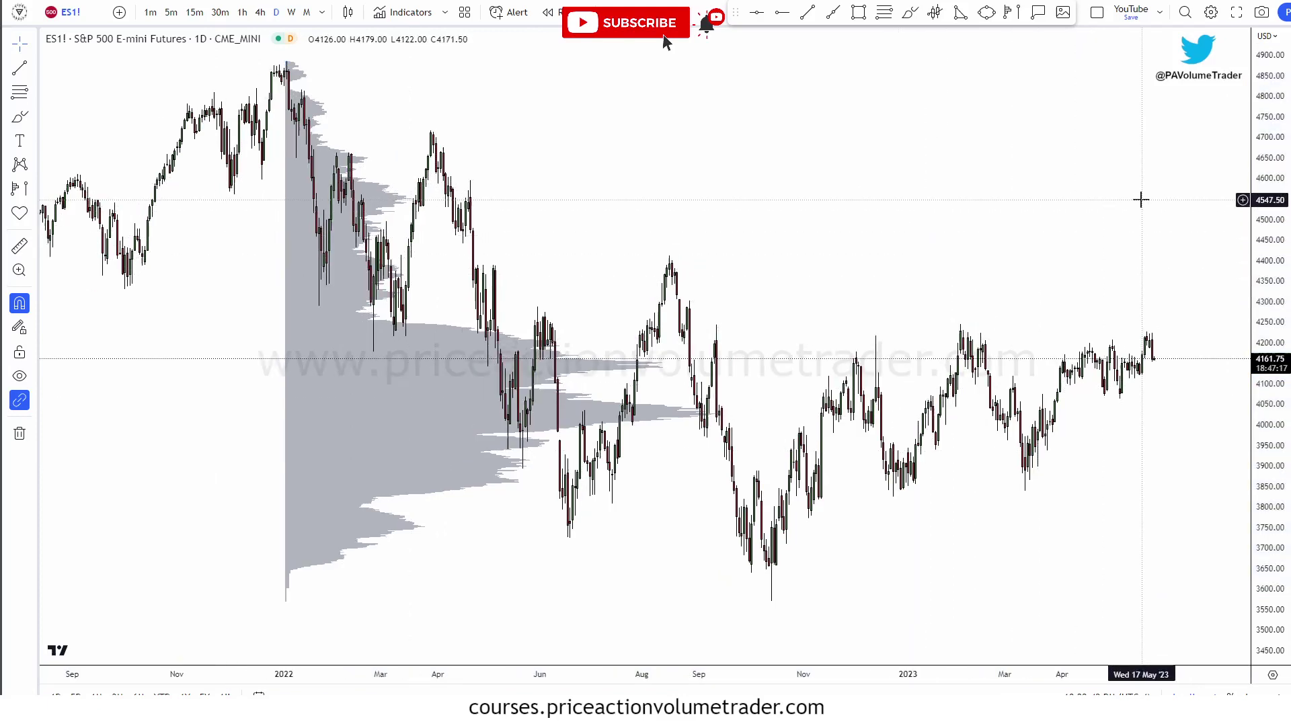
Outline the profile's bulge between about 3790 and 4280 freehand and circle the low-volume areas at its upper and lower edges
scroll(1141, 200, "up", 1)
left_click_drag(1088, 224, 1078, 245)
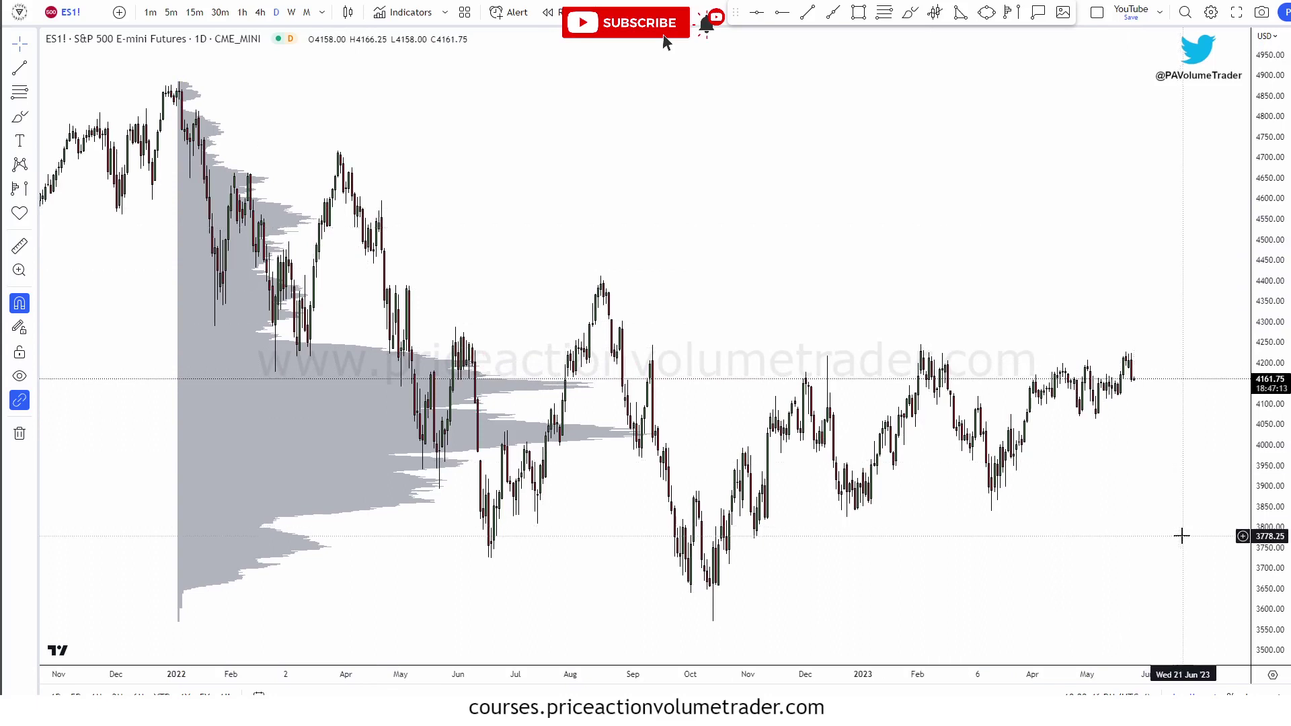
left_click_drag(1032, 309, 1053, 290)
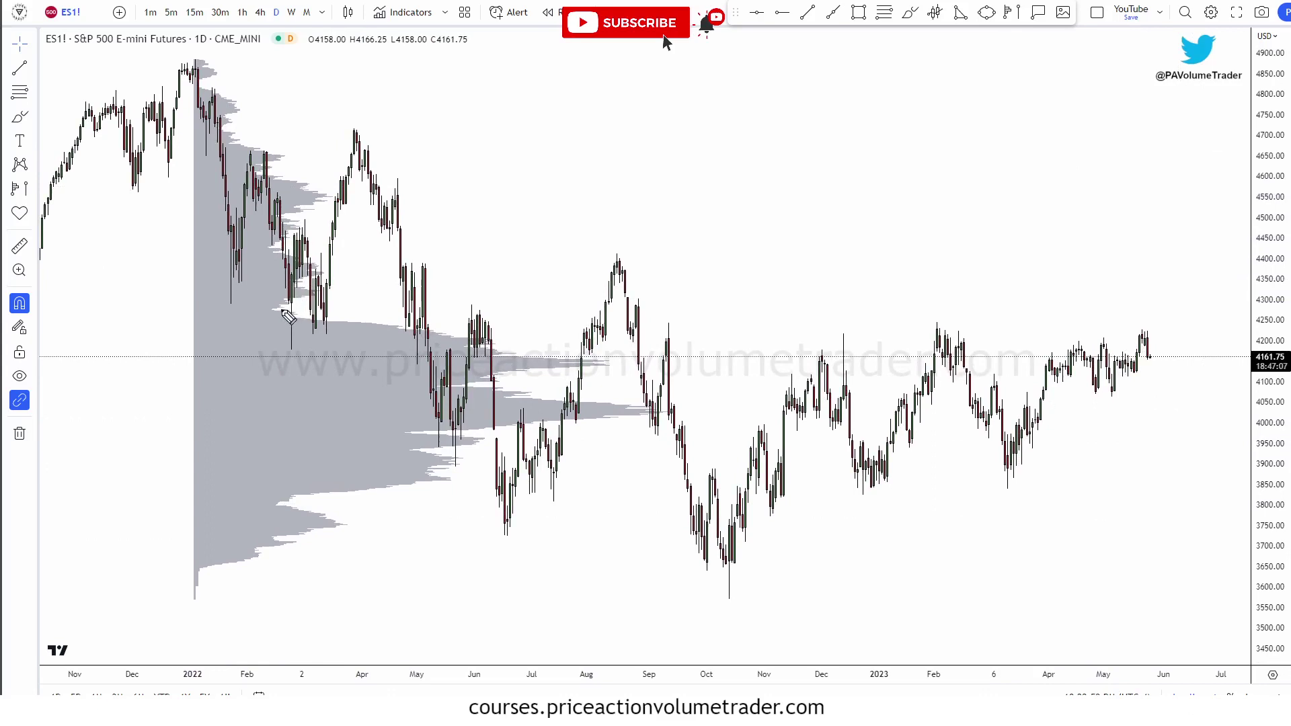
mouse_move(282, 311)
left_mouse_down()
mouse_move(532, 422)
mouse_move(272, 509)
mouse_move(234, 509)
left_mouse_up()
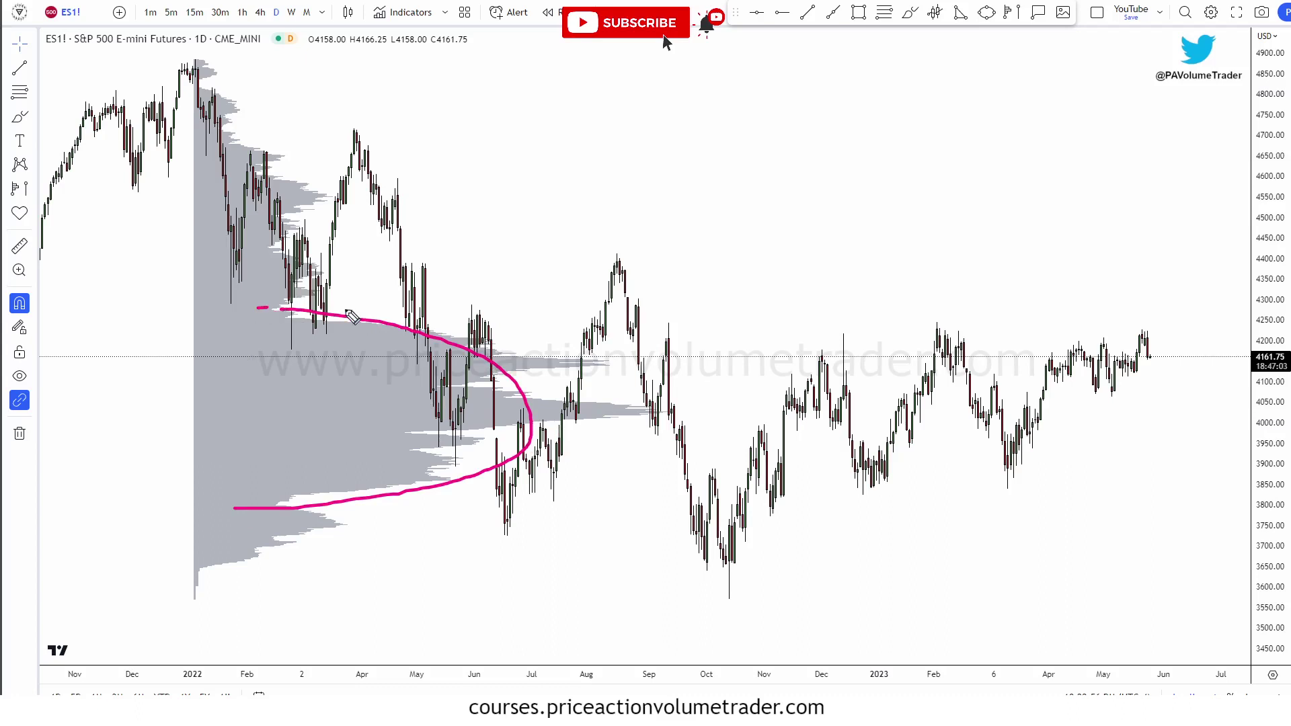
left_click_drag(353, 314, 333, 314)
mouse_move(351, 505)
left_mouse_down()
mouse_move(300, 495)
mouse_move(325, 499)
left_mouse_up()
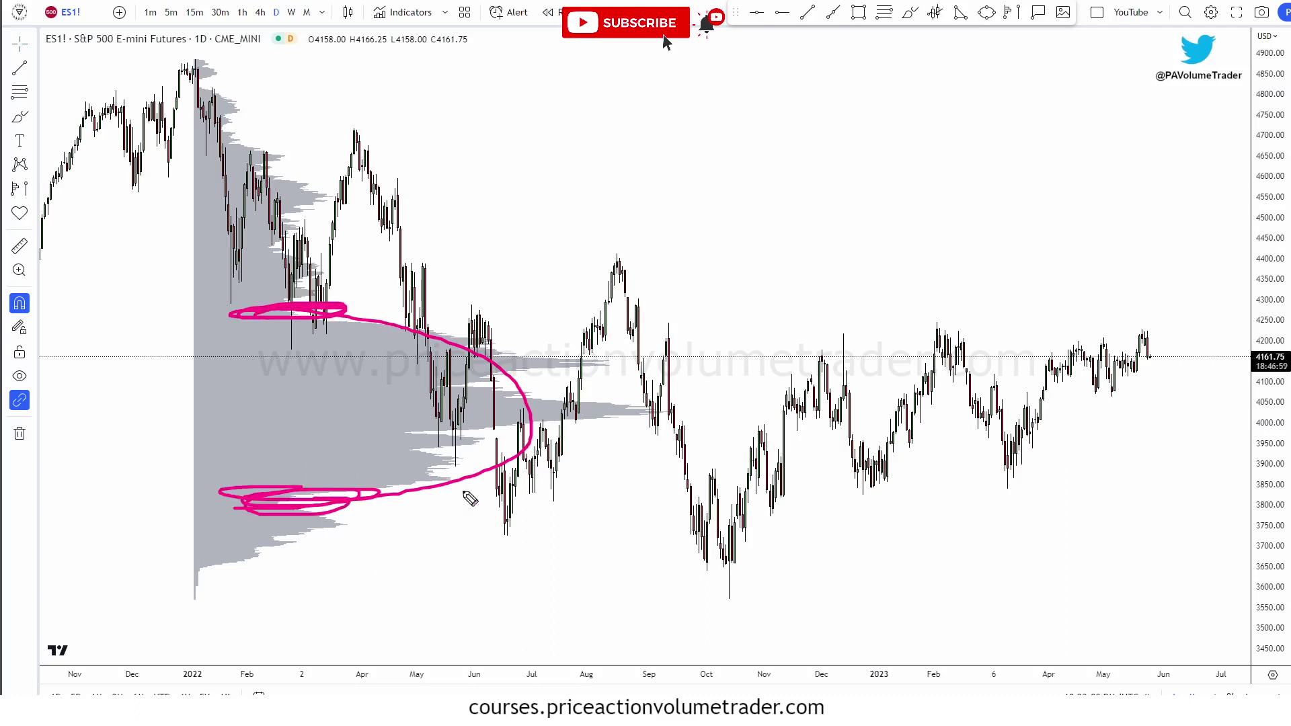
Circle the two low-volume gaps inside the bulge, extend freehand horizontal lines from them at about 4095 and 3990, and erase all marks
mouse_move(431, 377)
left_mouse_down()
mouse_move(466, 407)
mouse_move(453, 385)
left_mouse_up()
mouse_move(400, 422)
left_mouse_down()
mouse_move(400, 446)
mouse_move(444, 426)
left_mouse_up()
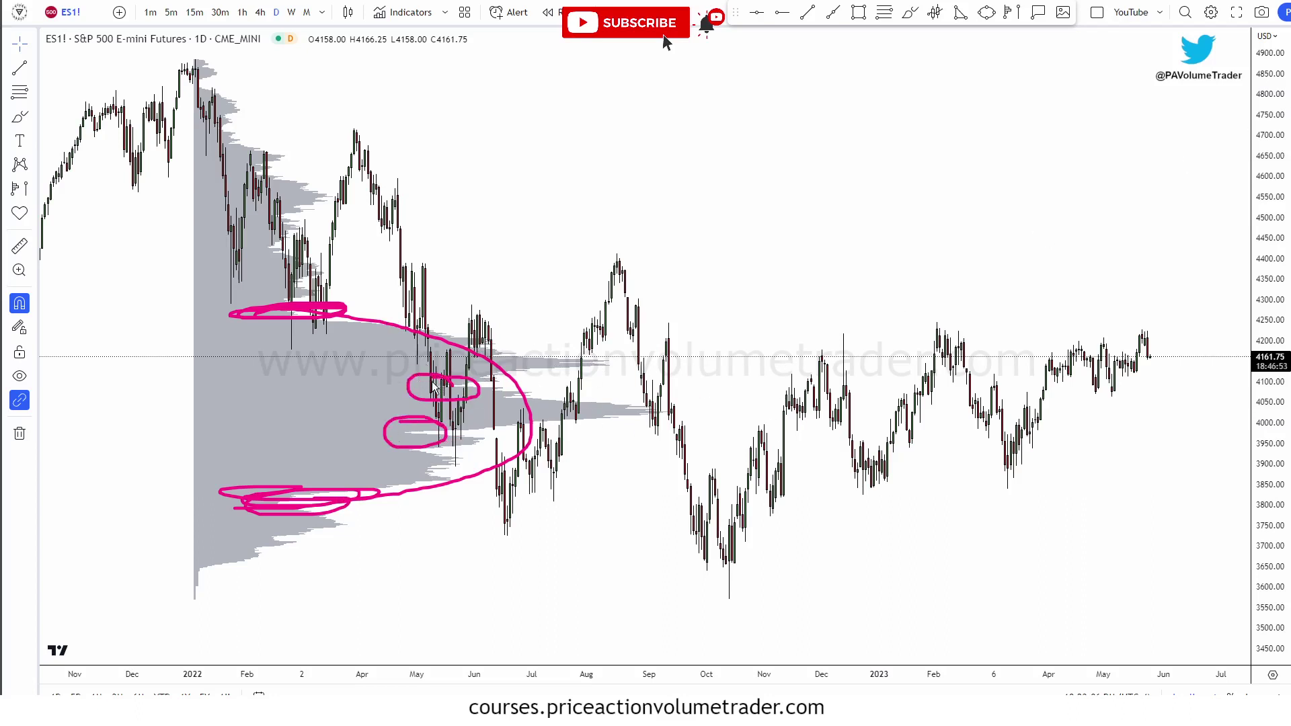
left_click_drag(433, 385, 1255, 387)
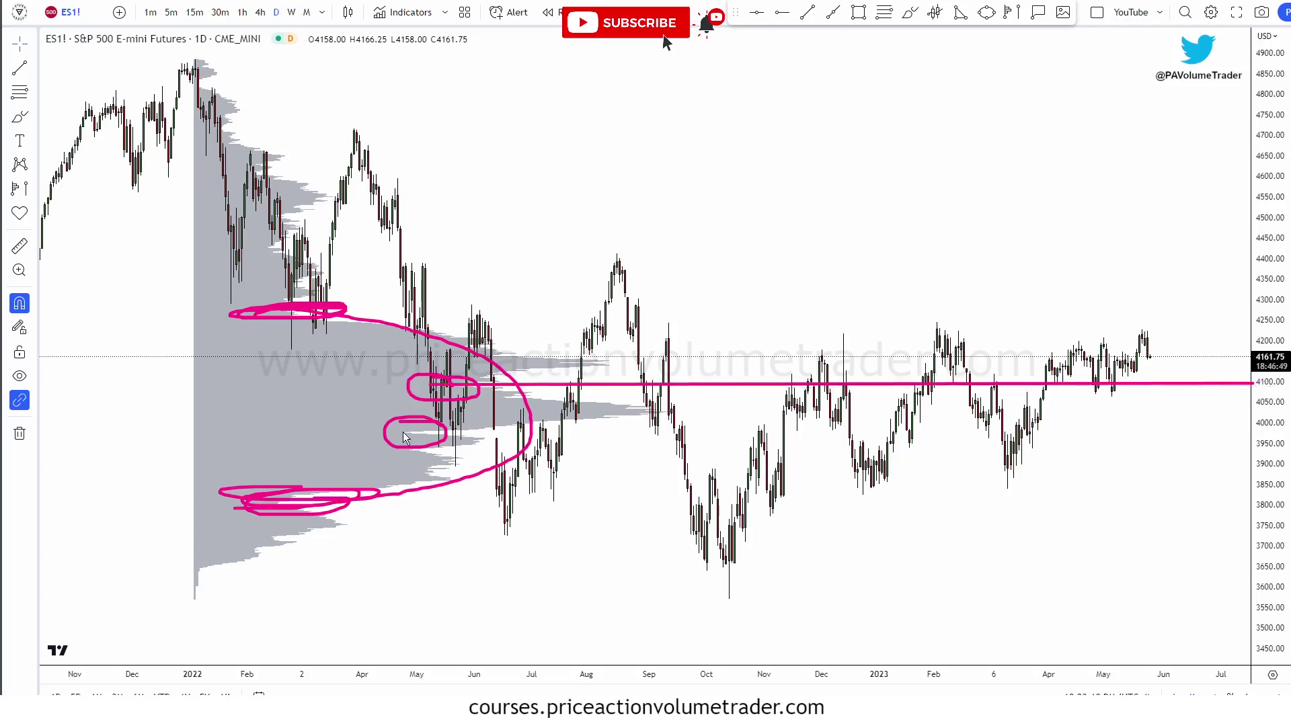
left_click_drag(401, 429, 1240, 425)
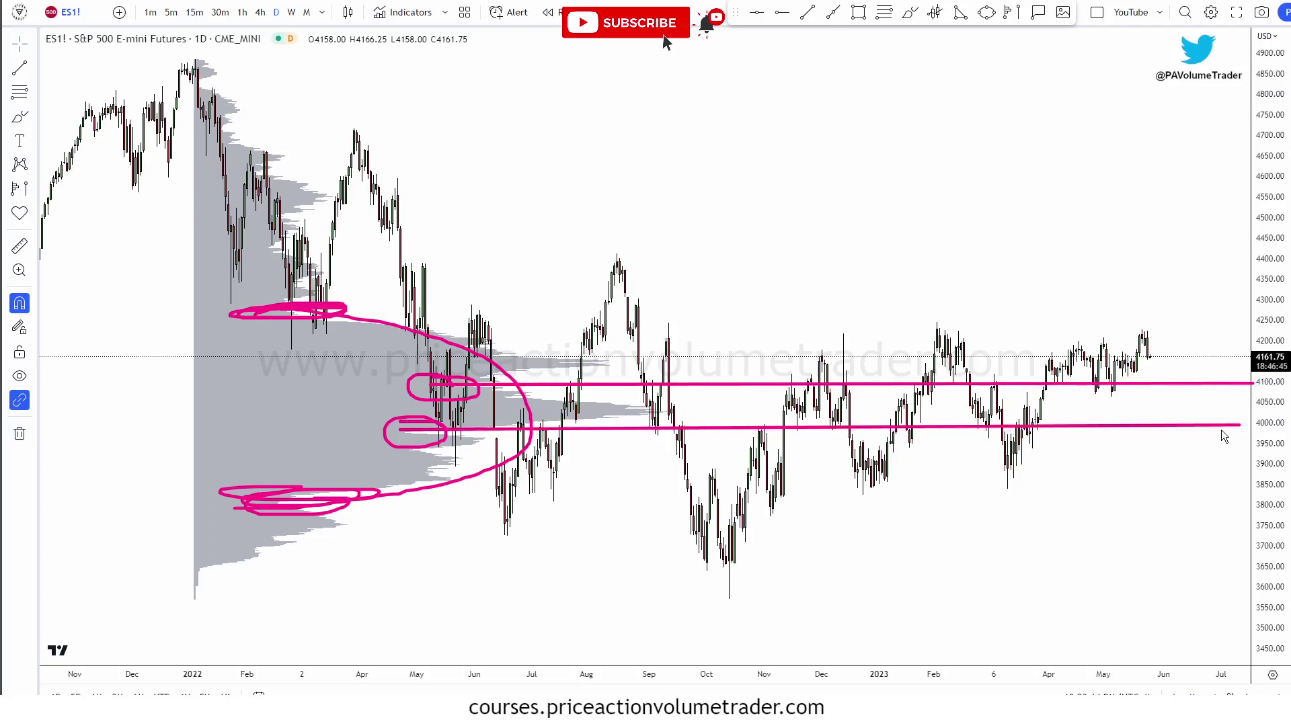
key("Escape")
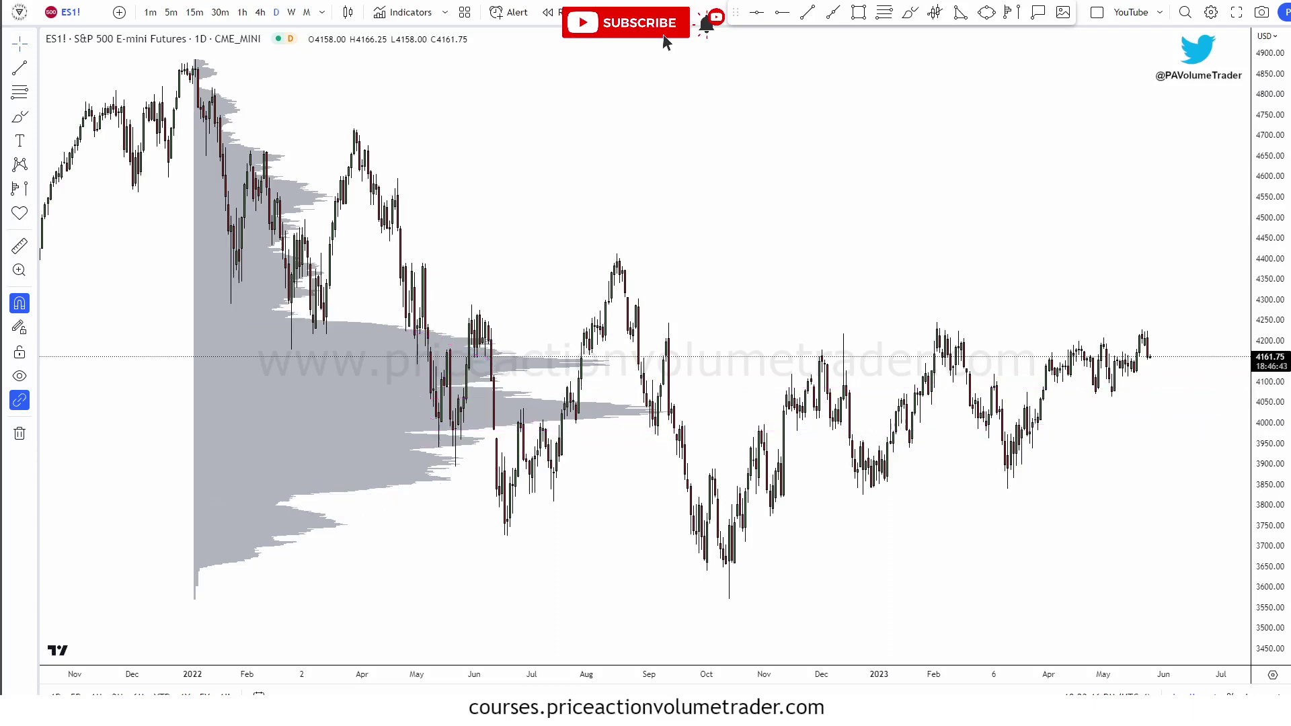
Open the profile's style settings, review the width, placement, colour and value area line options, and accept them
left_click(230, 366)
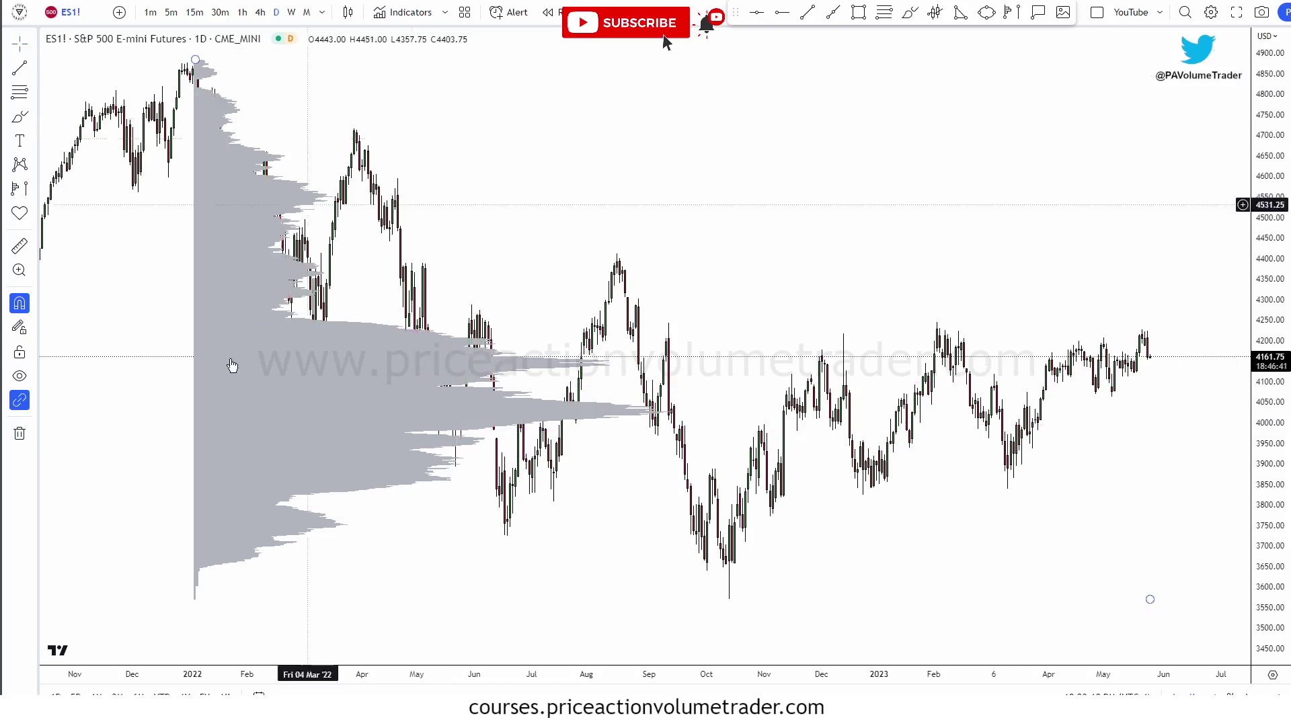
double_click(231, 366)
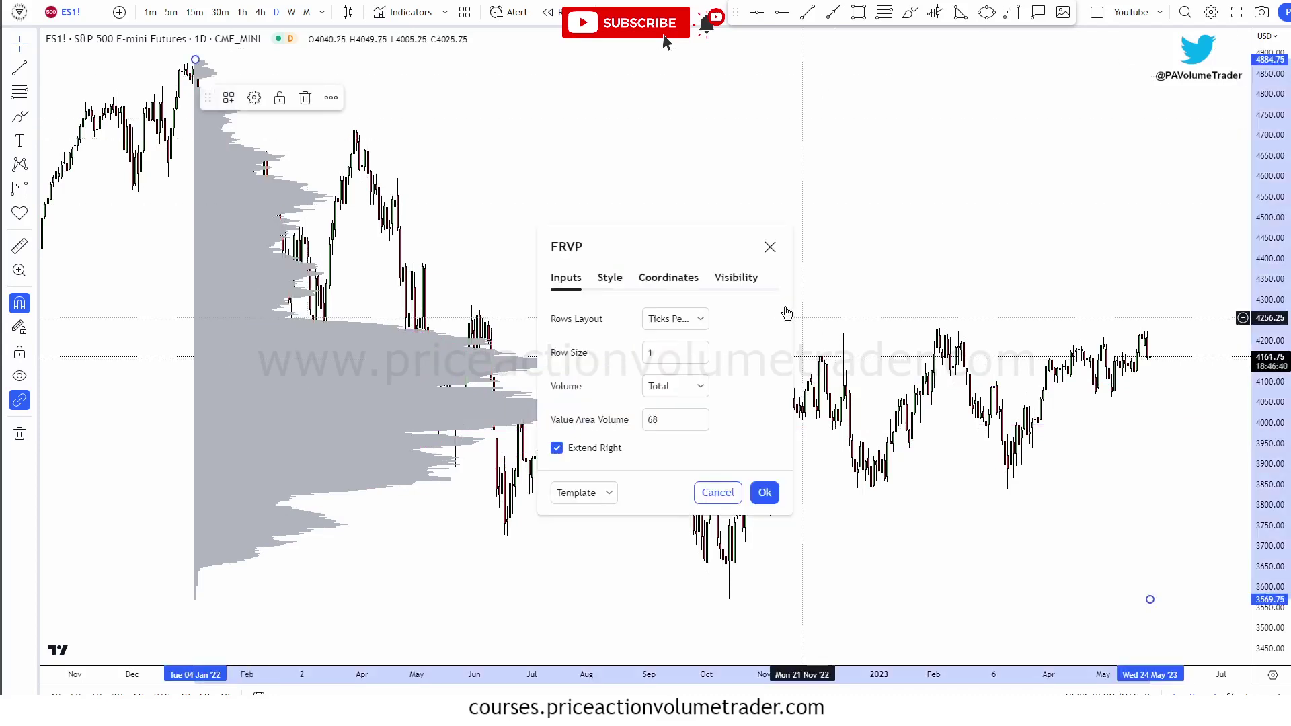
left_click(610, 278)
left_click_drag(582, 169, 620, 80)
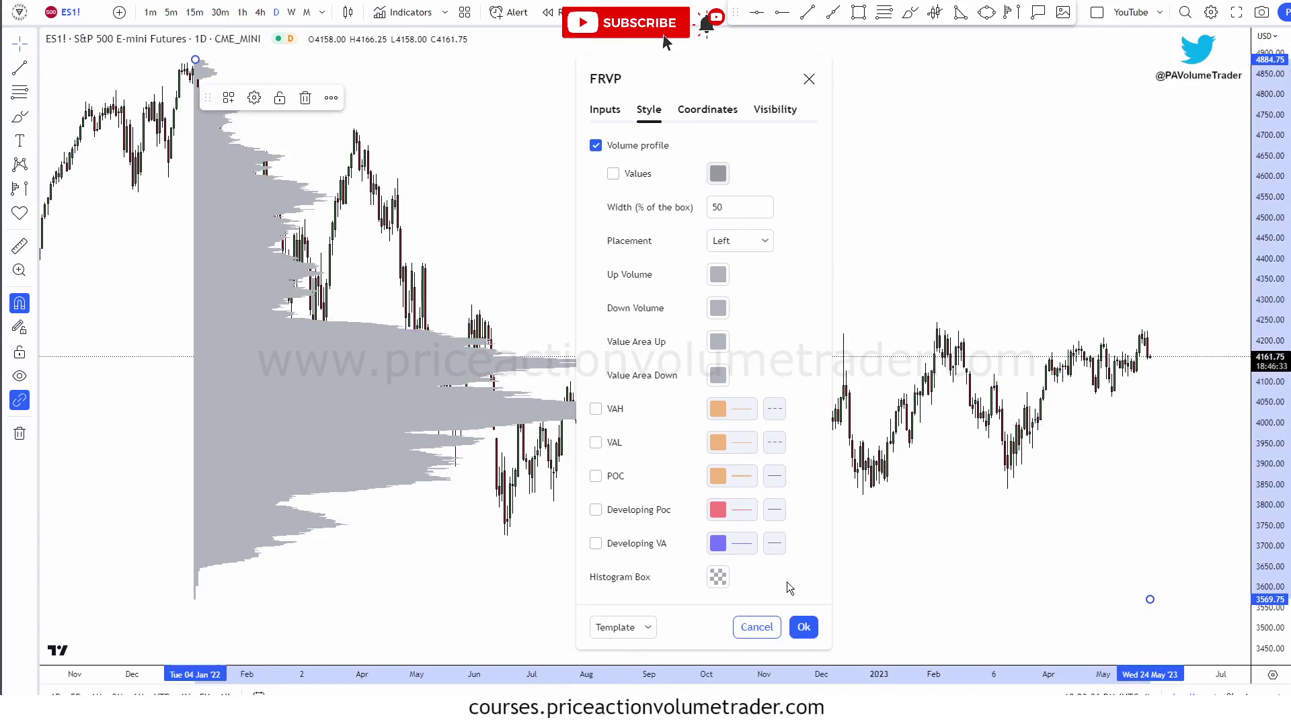
left_click(804, 626)
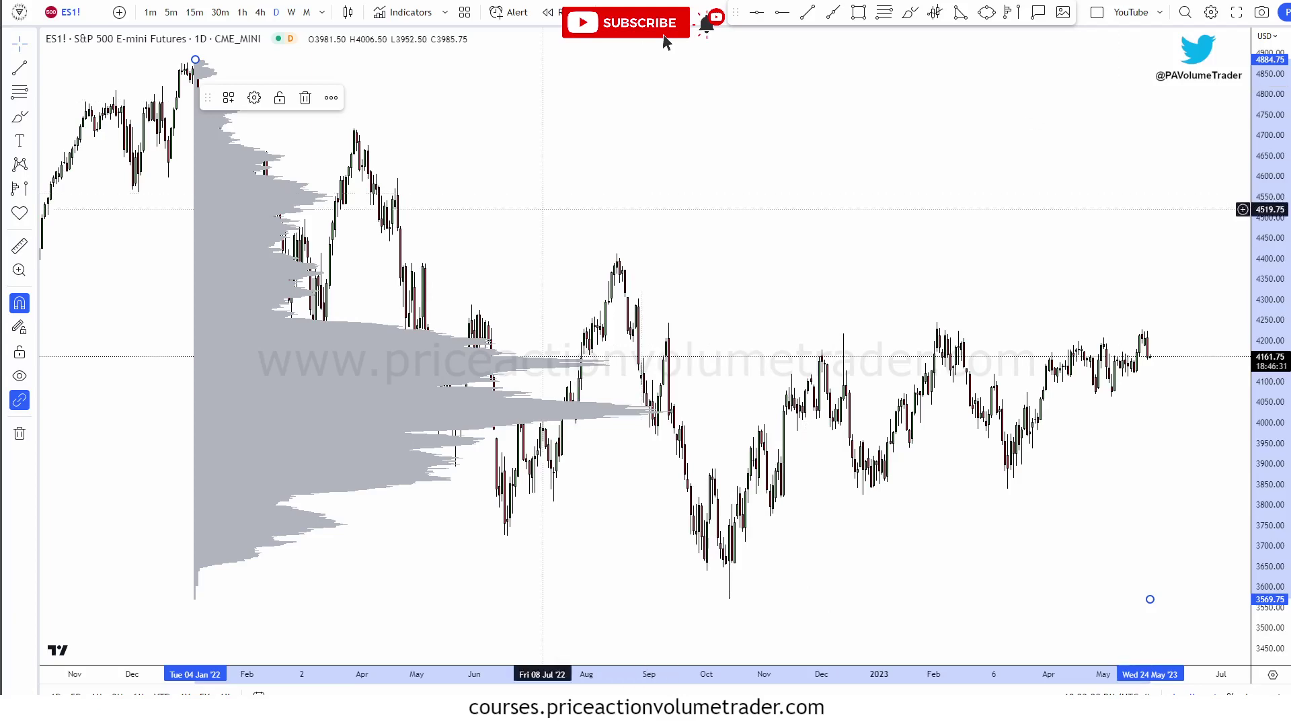